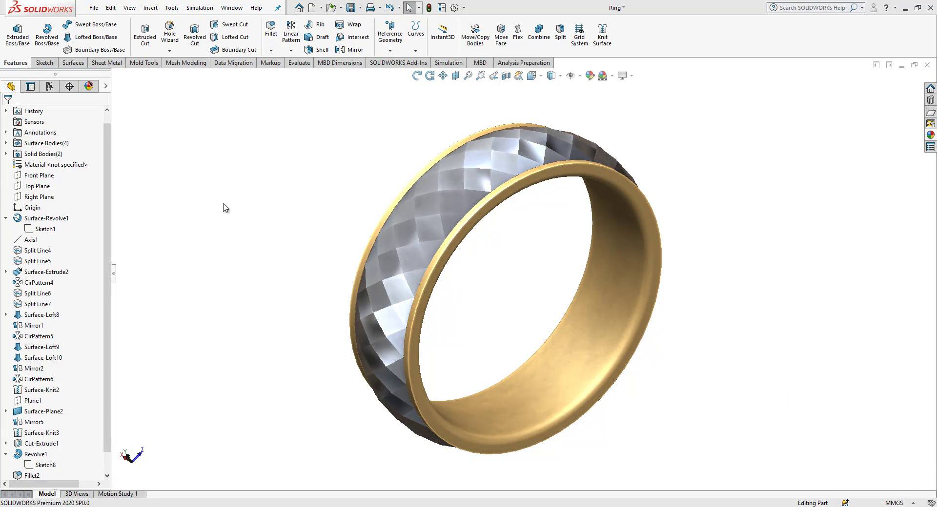
# Step: Create a new blank Part document
pyautogui.click(314, 8)
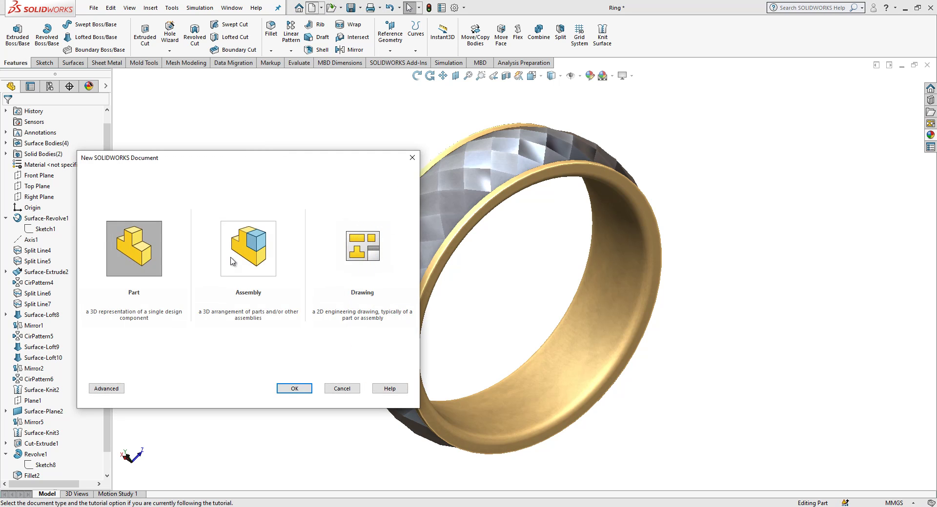
pyautogui.click(285, 392)
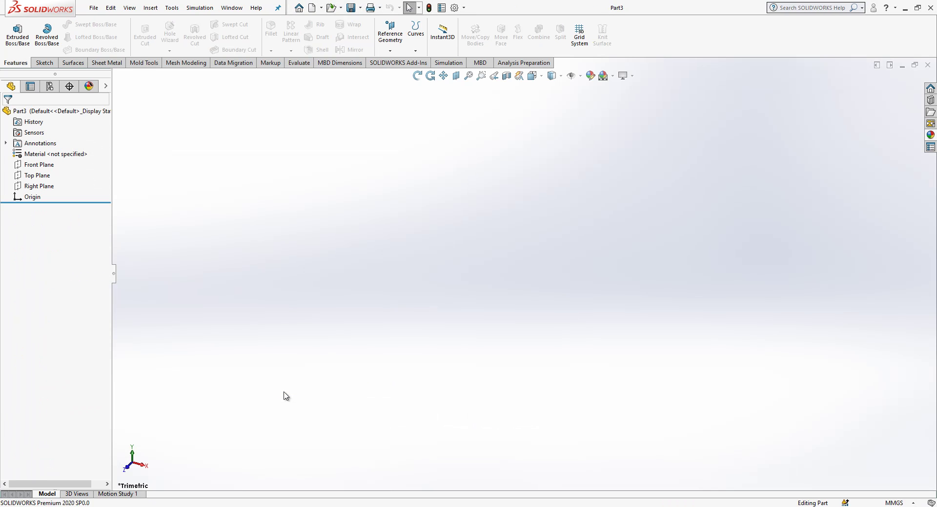
# Step: Sketch on the Front Plane a construction center rectangle centred on the origin
pyautogui.click(25, 167)
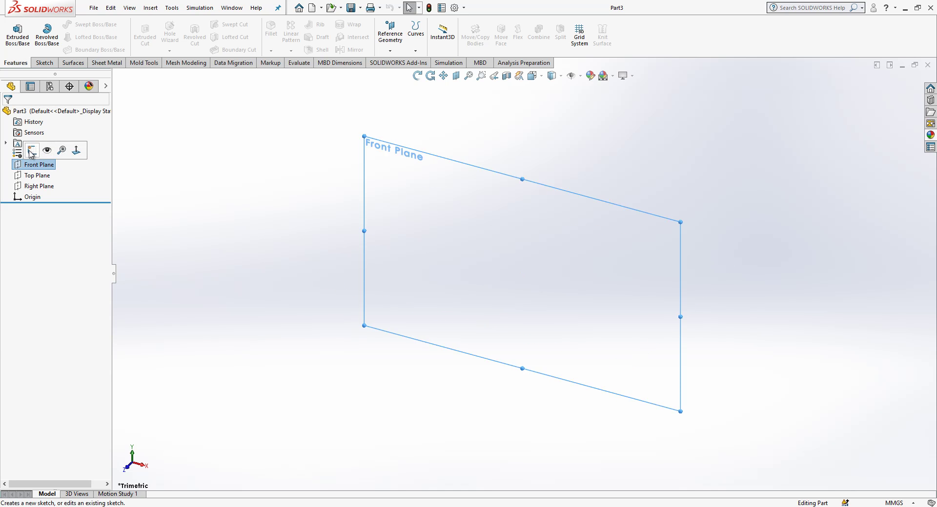
pyautogui.click(31, 152)
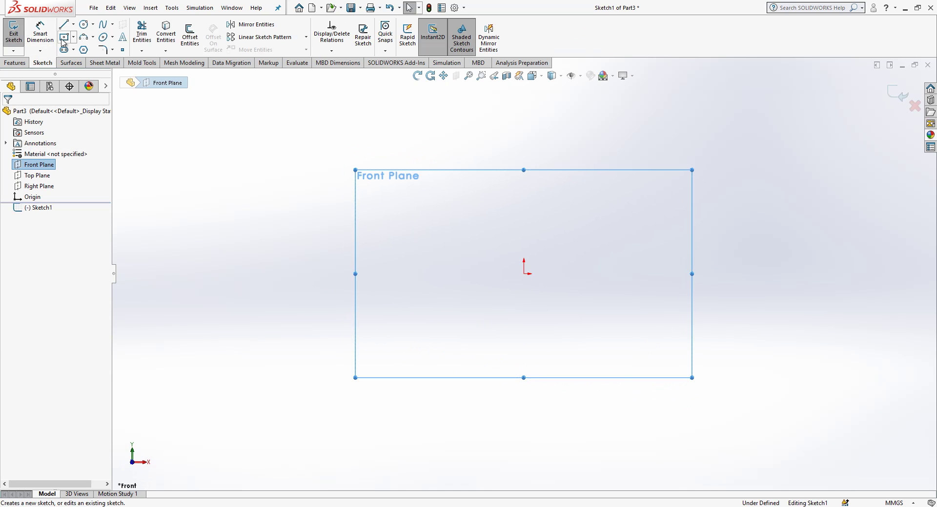
pyautogui.click(62, 39)
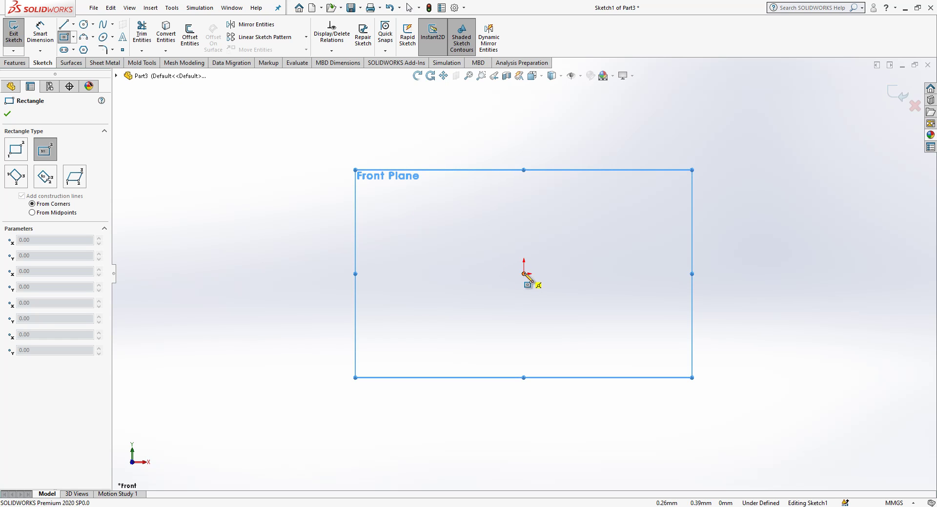
pyautogui.click(55, 155)
pyautogui.click(524, 274)
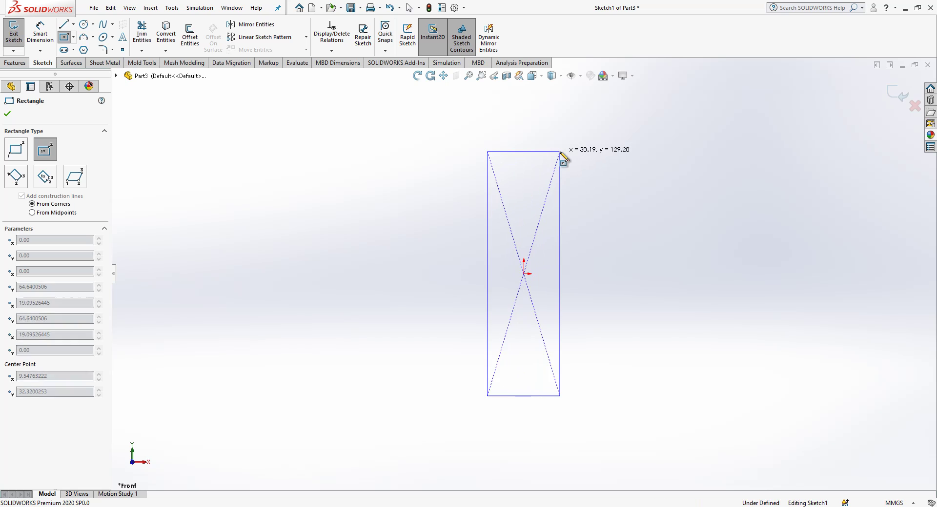
pyautogui.click(559, 152)
pyautogui.rightClick(555, 155)
pyautogui.click(577, 161)
pyautogui.click(54, 360)
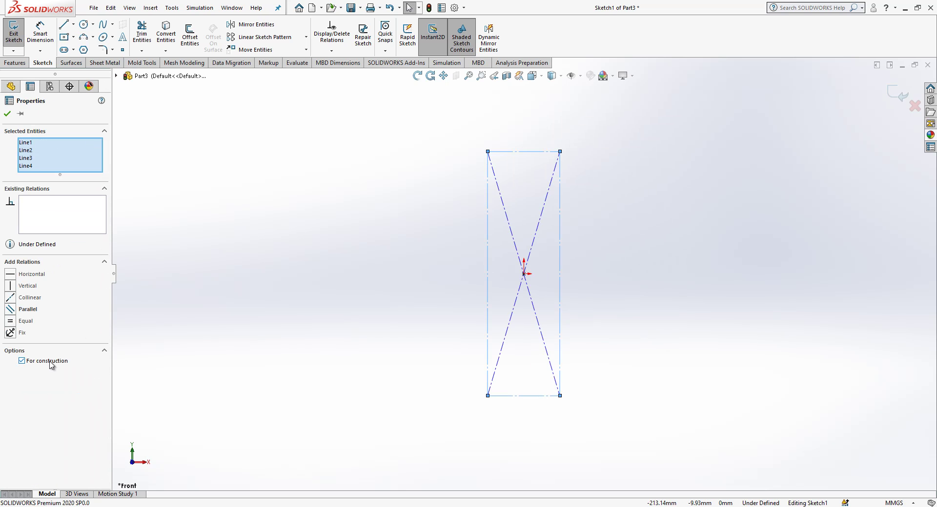
pyautogui.click(199, 210)
# Step: Add a three-point arc spanning the rectangle's top corners
pyautogui.click(83, 37)
pyautogui.click(488, 152)
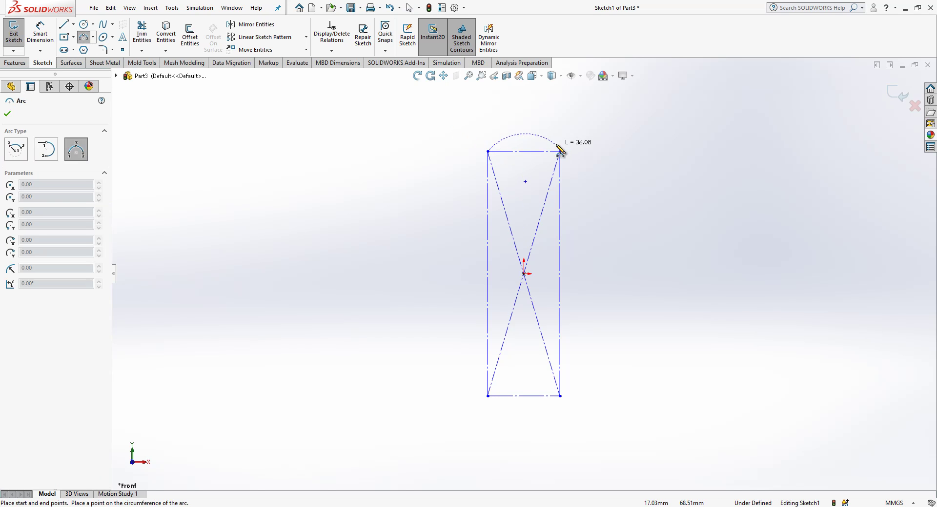
pyautogui.click(560, 152)
pyautogui.click(538, 148)
pyautogui.press('Escape')
pyautogui.click(31, 45)
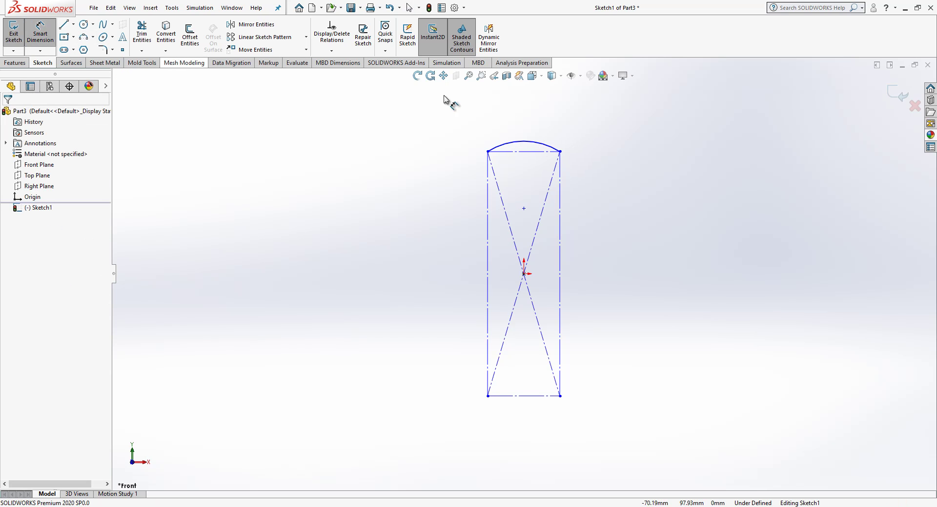
# Step: Dimension the profile: top width 5, side height 20, and top arc radius R5
pyautogui.click(527, 152)
pyautogui.click(525, 117)
pyautogui.write('5')
pyautogui.press('Return')
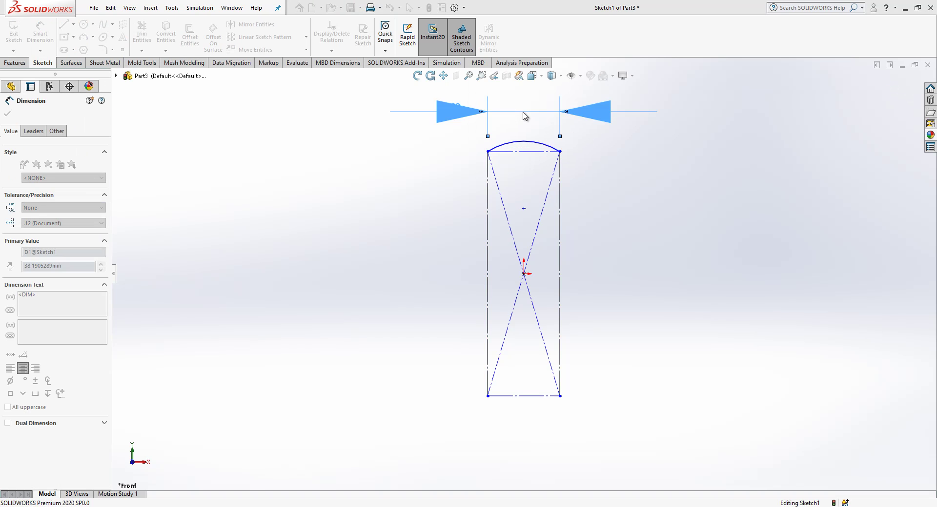
pyautogui.click(460, 187)
pyautogui.click(488, 202)
pyautogui.click(441, 219)
pyautogui.click(442, 221)
pyautogui.write('20')
pyautogui.press('Return')
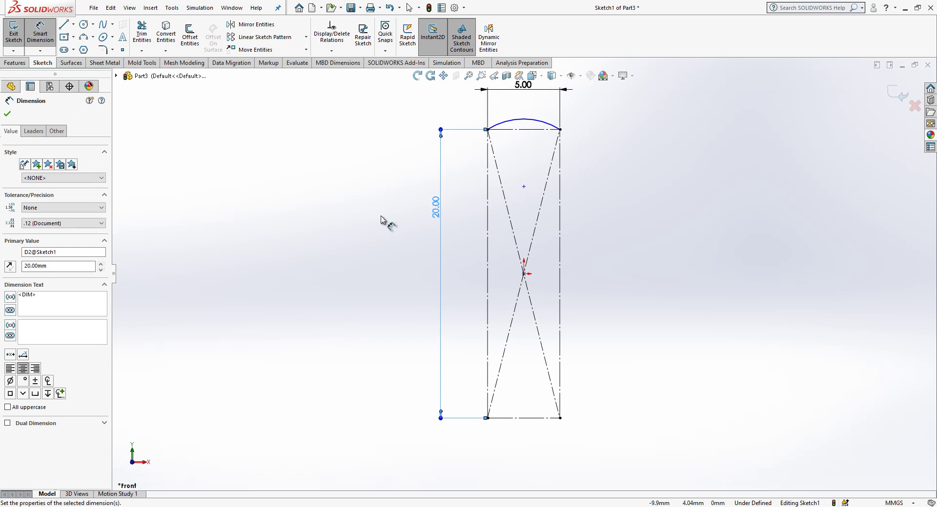
pyautogui.click(527, 125)
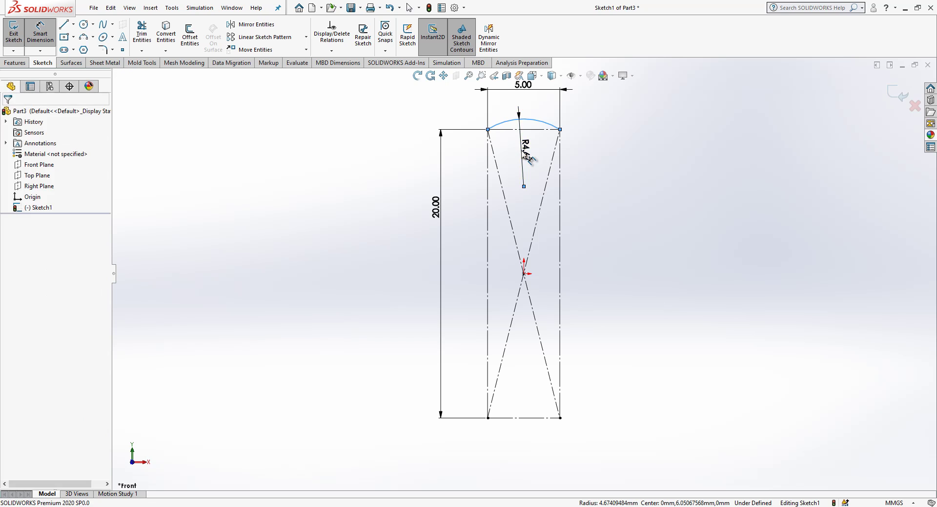
pyautogui.click(524, 155)
pyautogui.write('5')
pyautogui.press('Return')
pyautogui.press('Escape')
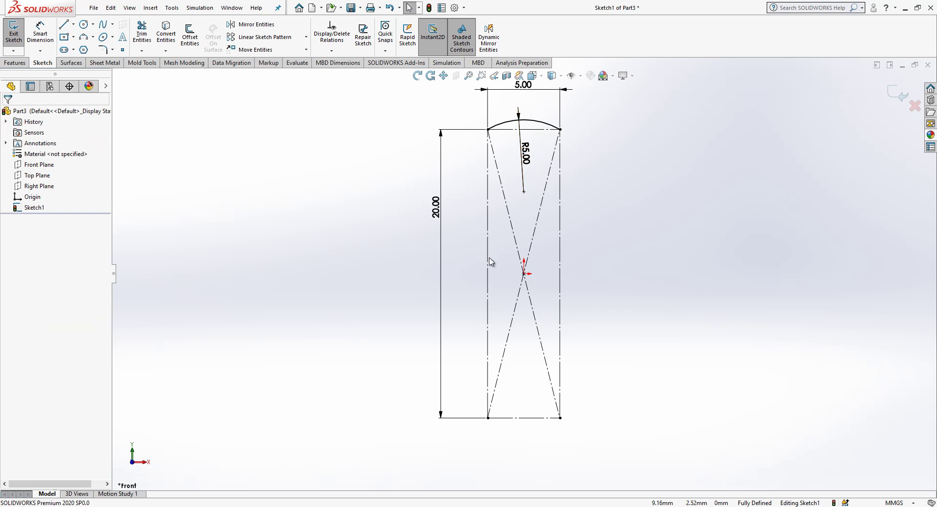
# Step: Draw a horizontal line through the origin across the profile and exit the sketch
pyautogui.press('l')
pyautogui.click(488, 274)
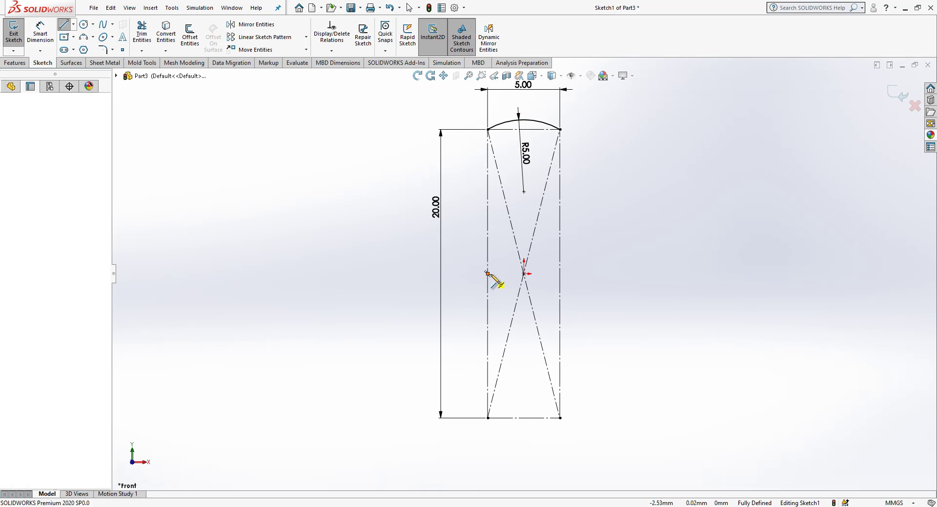
pyautogui.click(560, 274)
pyautogui.press('Escape')
pyautogui.click(552, 273)
pyautogui.click(610, 279)
pyautogui.moveTo(540, 284)
pyautogui.mouseDown(button='middle')
pyautogui.moveTo(558, 320)
pyautogui.moveTo(561, 282)
pyautogui.moveTo(582, 302)
pyautogui.mouseUp(button='middle')
pyautogui.click(546, 274)
pyautogui.scroll(3, 546, 274)
pyautogui.click(627, 307)
pyautogui.scroll(-2, 599, 279)
pyautogui.click(899, 93)
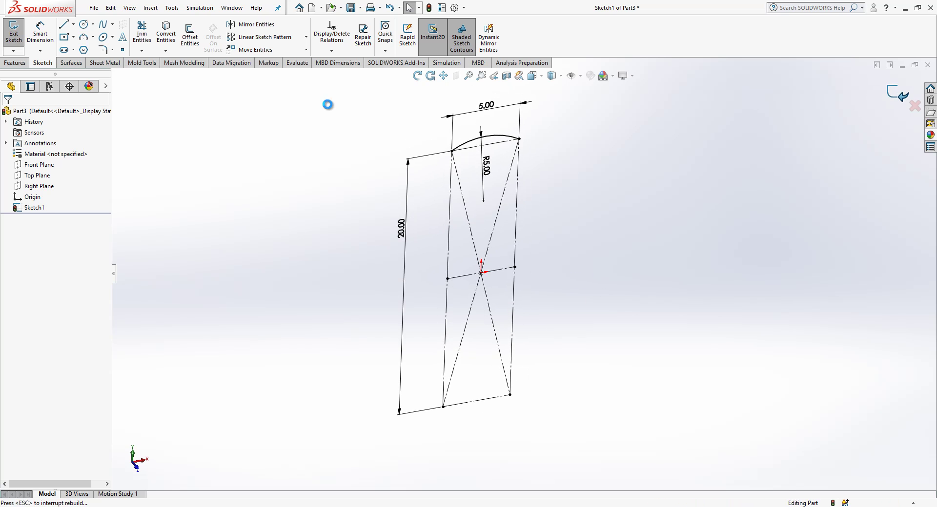
# Step: Revolve Sketch1 360° about the horizontal line as a Revolved Surface forming the ring band
pyautogui.click(73, 62)
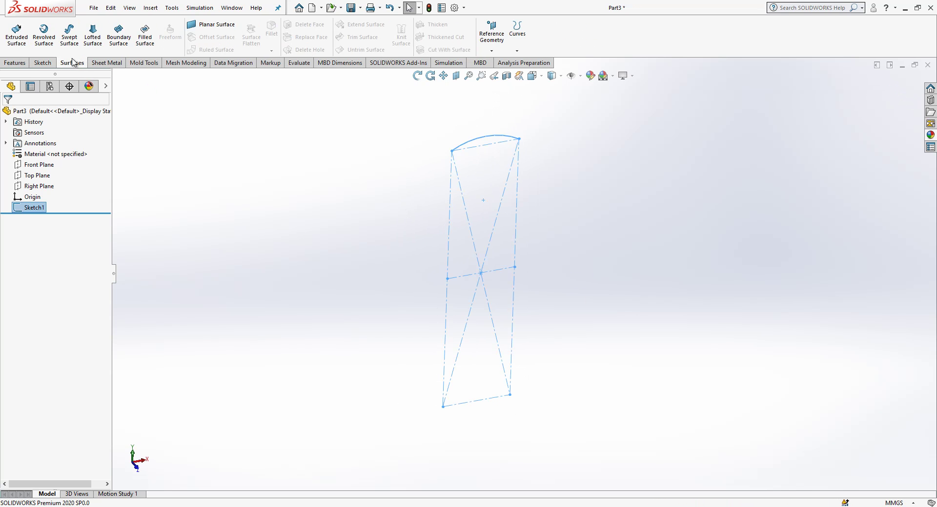
pyautogui.click(44, 40)
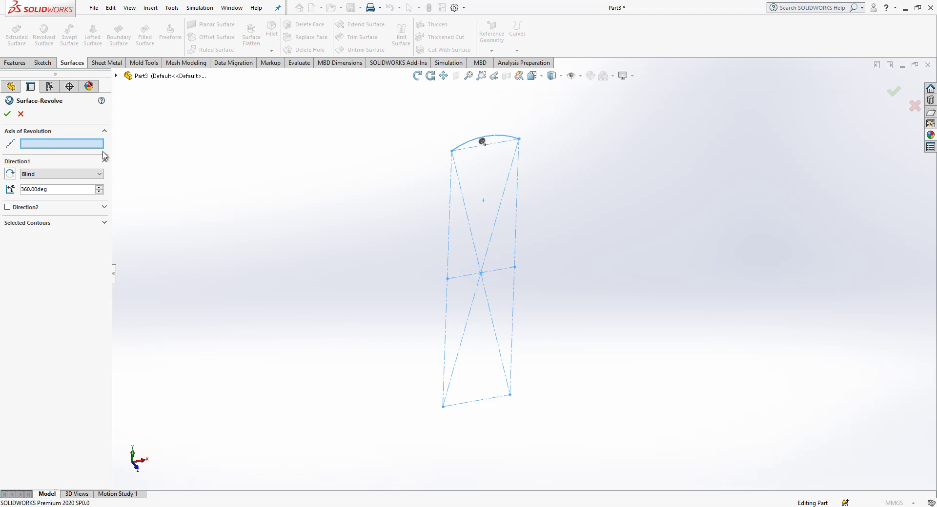
pyautogui.click(495, 271)
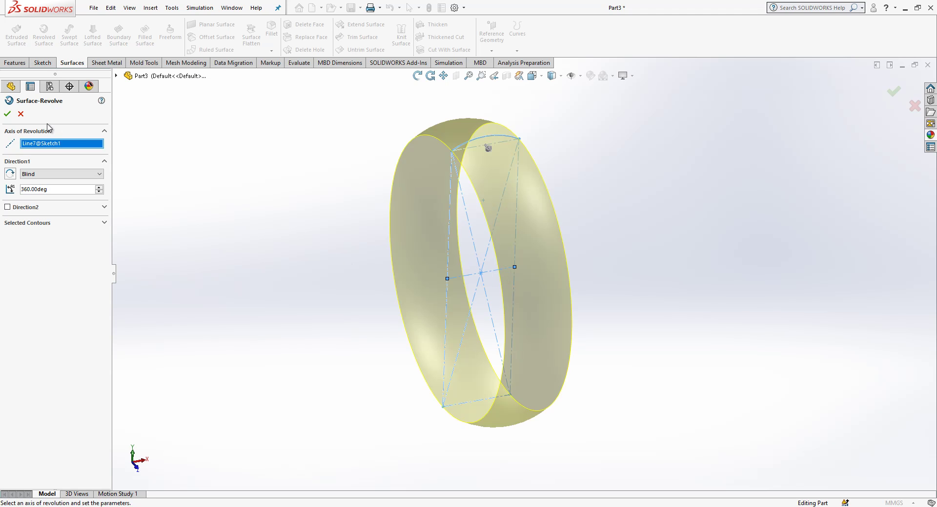
pyautogui.click(20, 114)
pyautogui.click(29, 207)
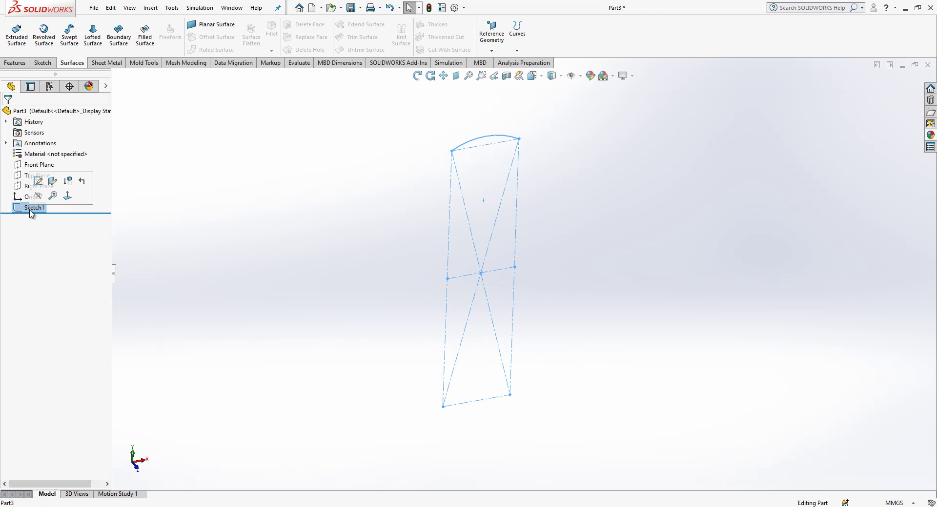
pyautogui.click(48, 39)
pyautogui.click(19, 114)
pyautogui.click(34, 208)
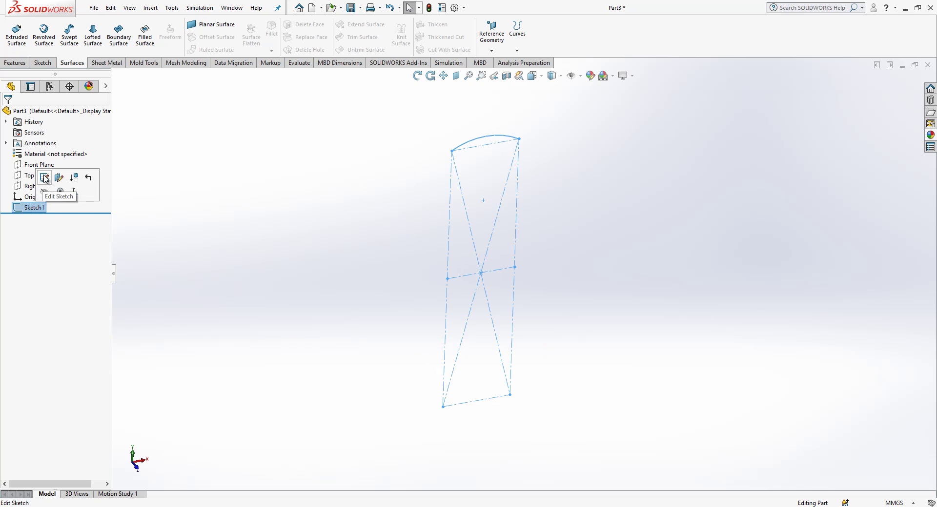
pyautogui.click(44, 39)
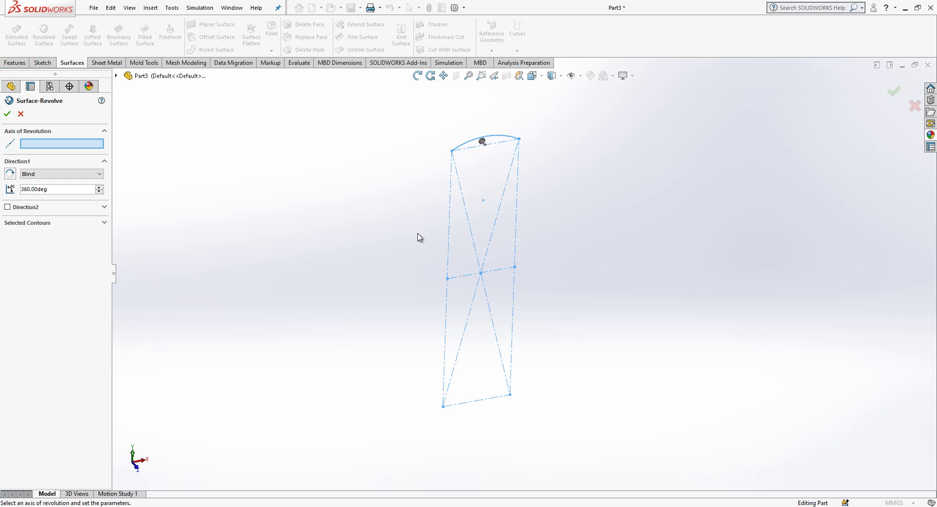
pyautogui.click(496, 271)
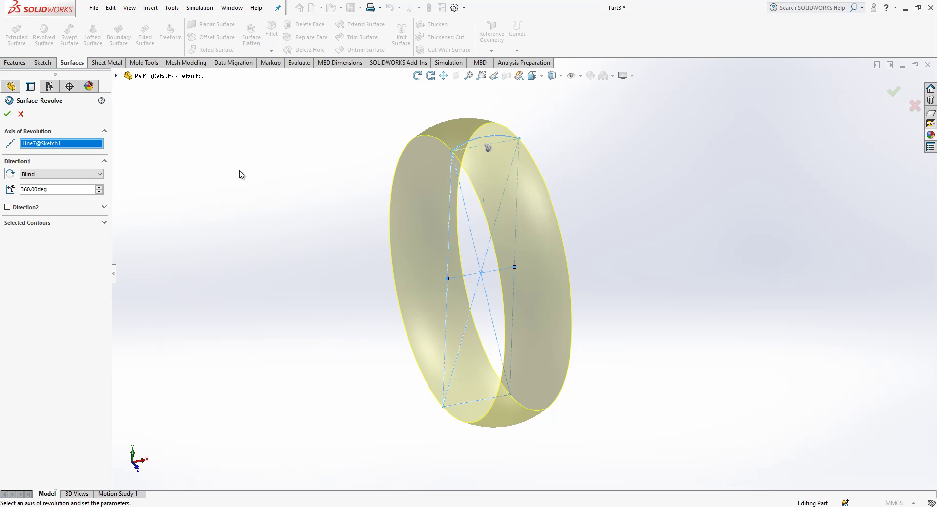
pyautogui.press('Return')
pyautogui.moveTo(356, 307)
pyautogui.mouseDown(button='middle')
pyautogui.moveTo(479, 297)
pyautogui.moveTo(355, 322)
pyautogui.mouseUp(button='middle')
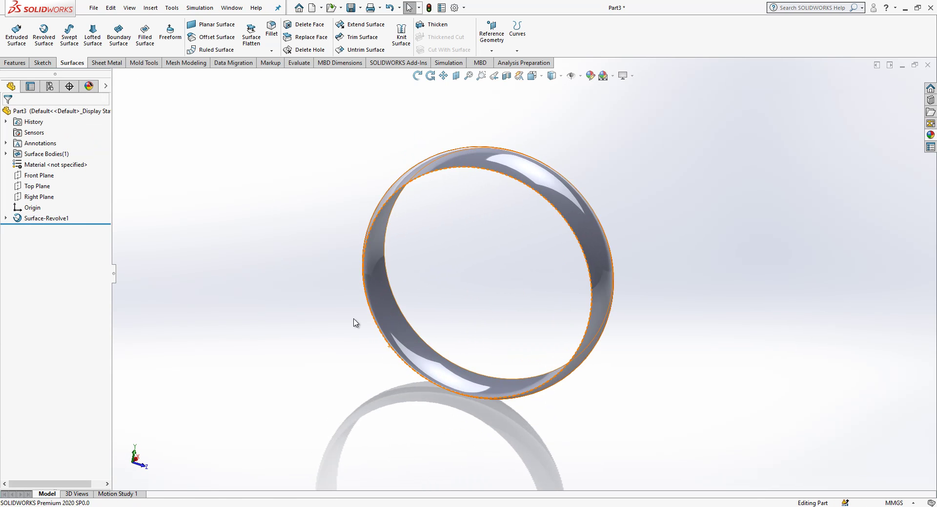
pyautogui.click(43, 197)
# Step: Start a sketch on the Right Plane with two lines from the ring's top edge to its centre
pyautogui.click(94, 183)
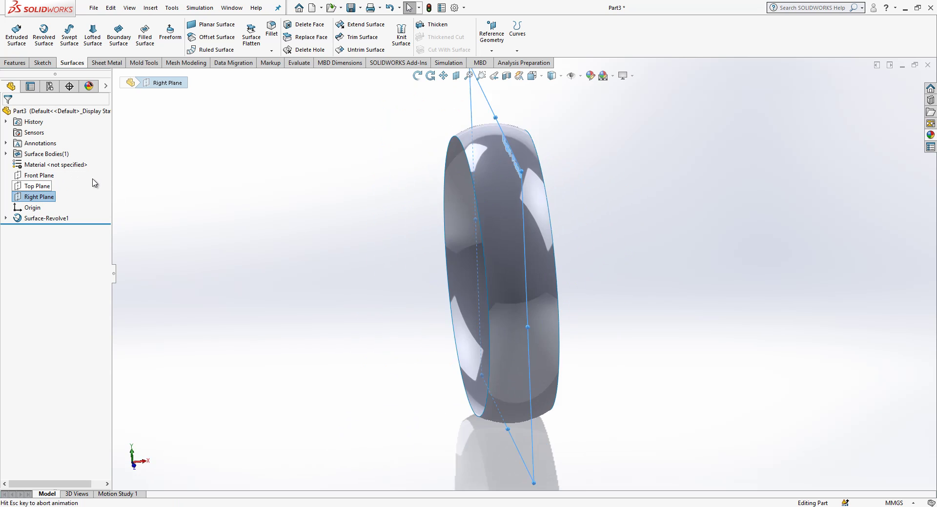
pyautogui.rightClick(54, 200)
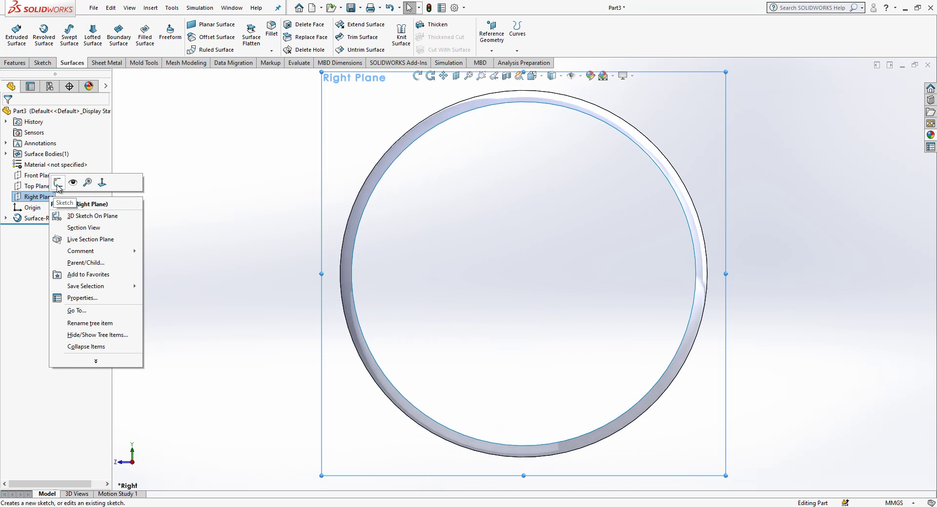
pyautogui.click(58, 182)
pyautogui.click(63, 23)
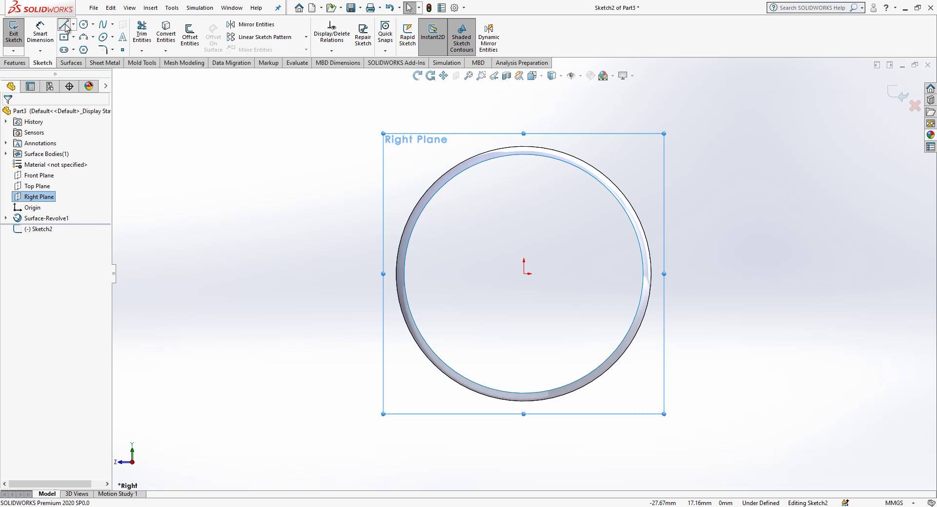
pyautogui.click(490, 153)
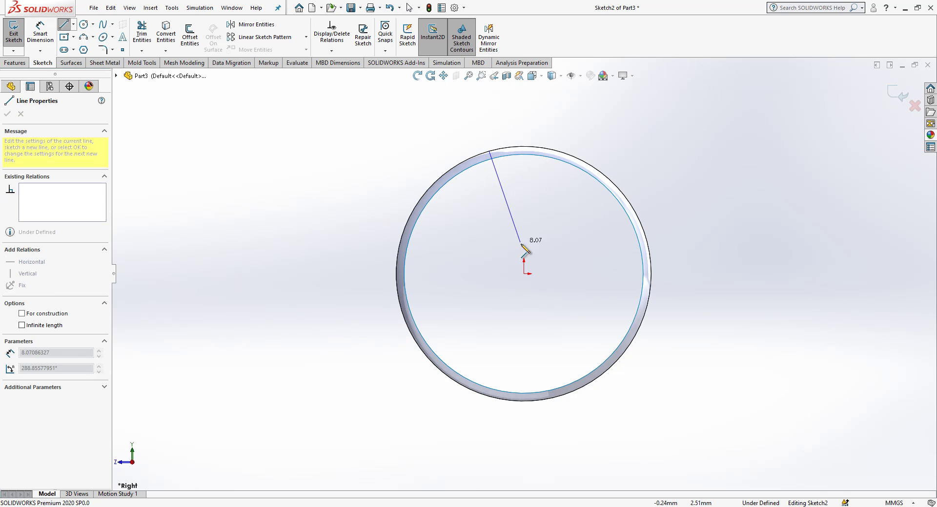
pyautogui.click(523, 273)
pyautogui.click(548, 148)
pyautogui.press('Escape')
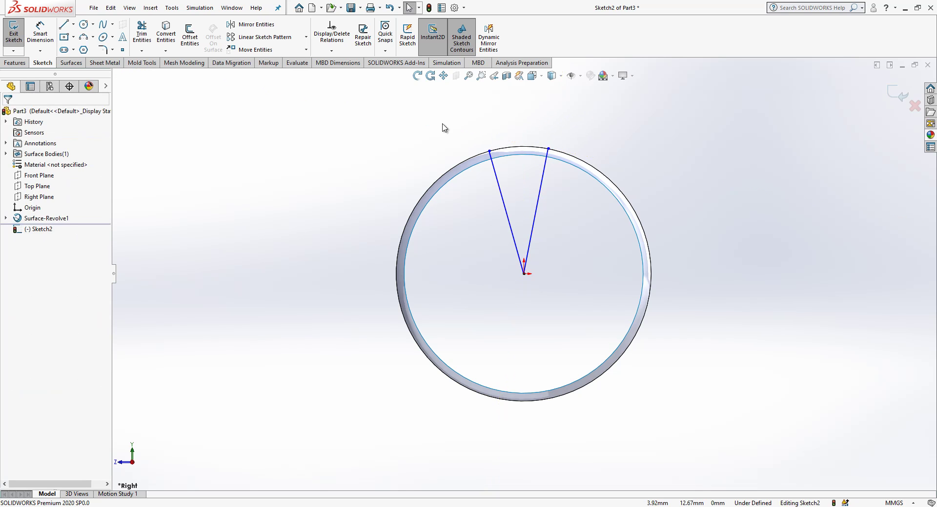
# Step: Add a vertical centerline from the ring centre up to its top
pyautogui.press('l')
pyautogui.click(523, 273)
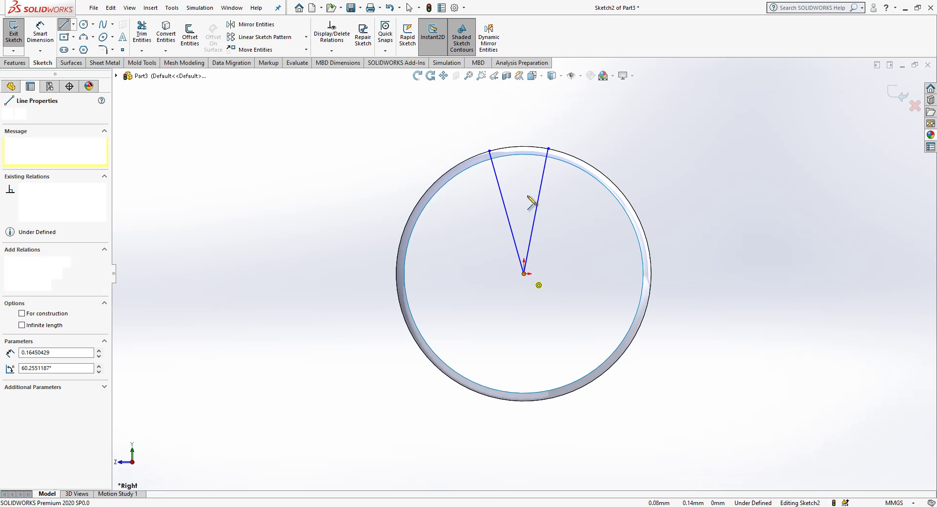
pyautogui.click(523, 147)
pyautogui.press('Escape')
pyautogui.click(524, 173)
pyautogui.click(558, 141)
pyautogui.click(562, 197)
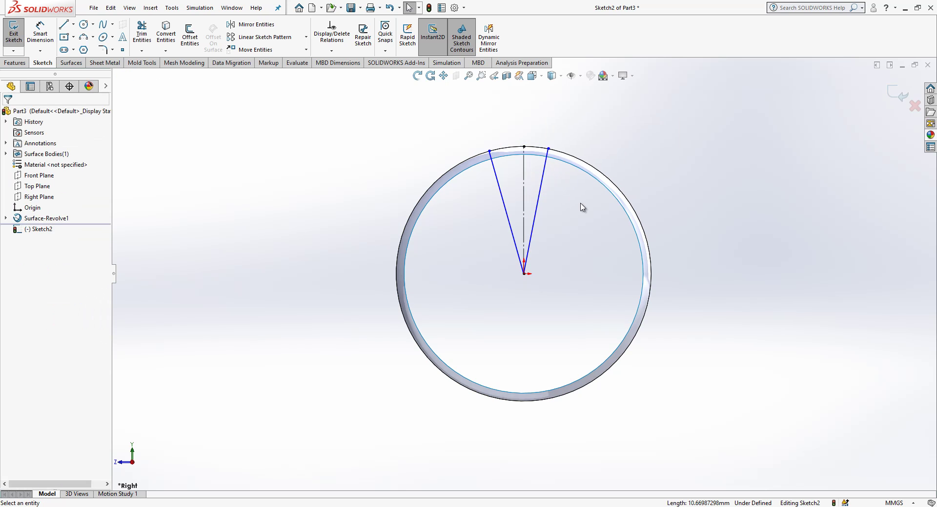
# Step: Make the two lines symmetric about the centerline and dimension their angle to 12°
pyautogui.moveTo(581, 204); pyautogui.dragTo(488, 236)
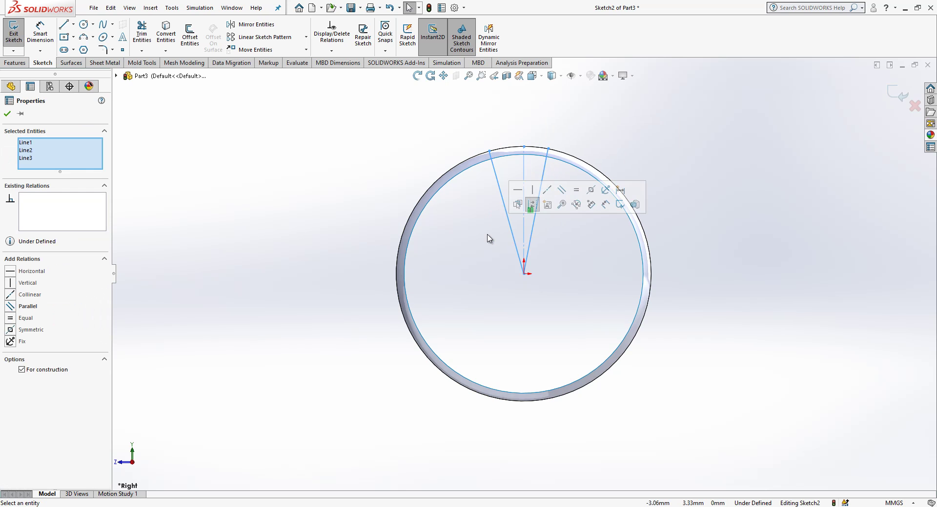
pyautogui.click(591, 190)
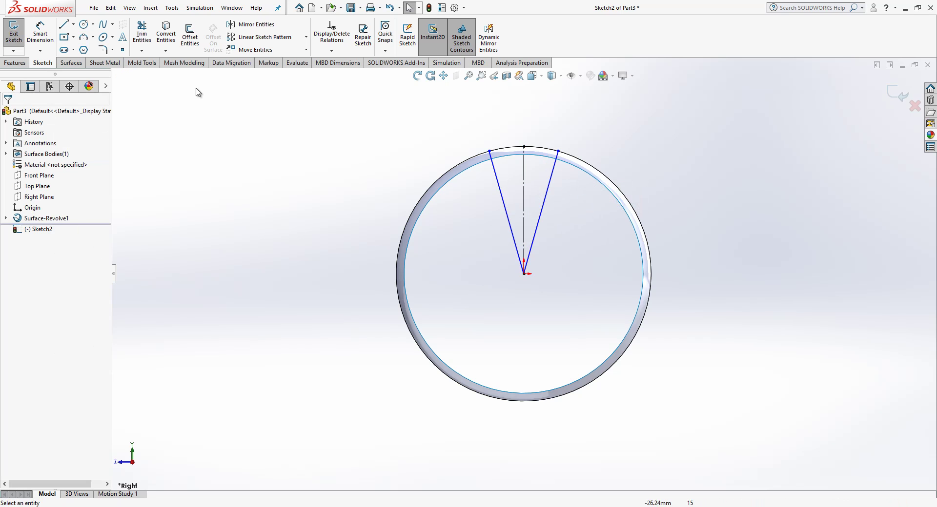
pyautogui.click(504, 207)
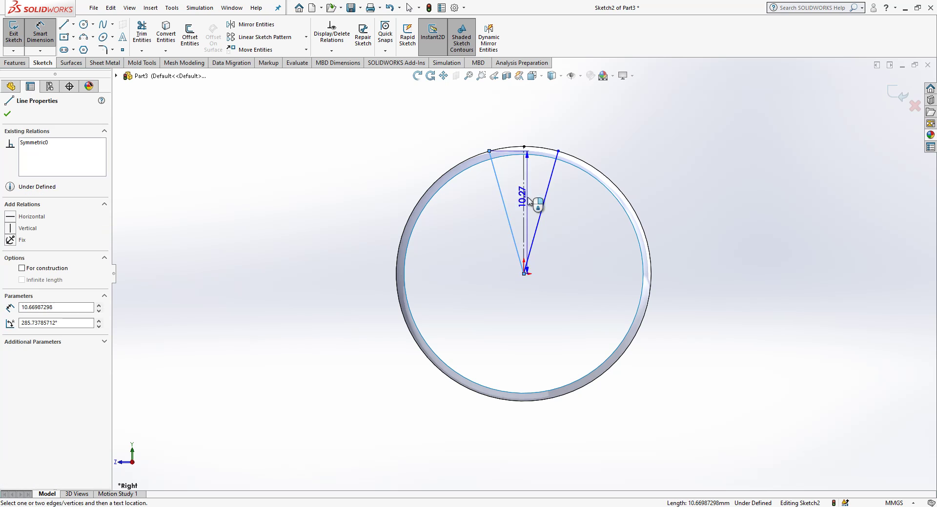
pyautogui.click(547, 190)
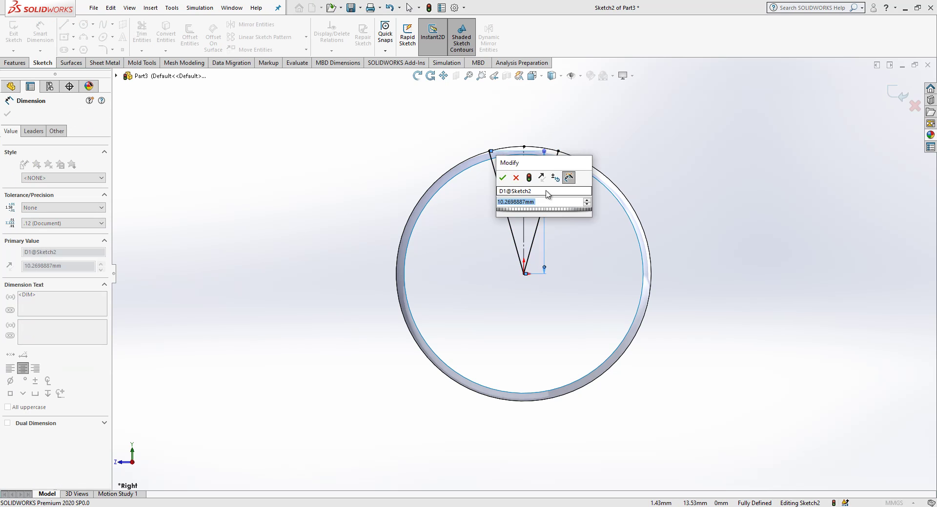
pyautogui.click(516, 178)
pyautogui.click(548, 192)
pyautogui.click(499, 185)
pyautogui.click(530, 111)
pyautogui.write('12')
pyautogui.press('Return')
pyautogui.press('Escape')
# Step: Exit Sketch2 and view the ring in 3D
pyautogui.moveTo(664, 153); pyautogui.dragTo(638, 222, button='middle')
pyautogui.scroll(-1, 638, 222)
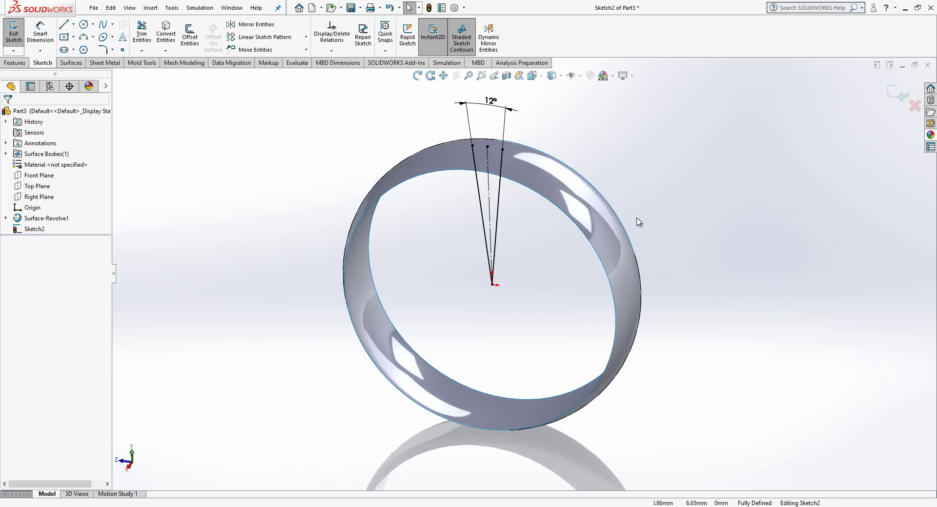
pyautogui.click(893, 92)
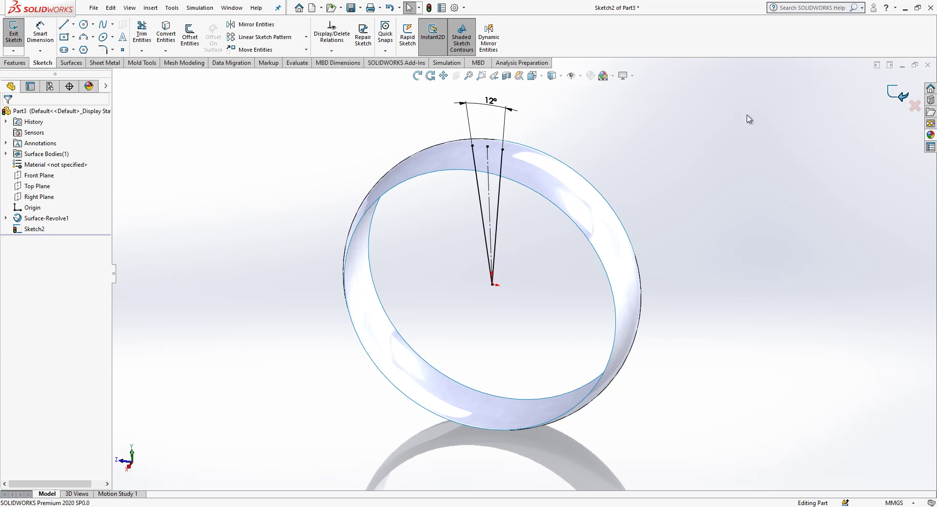
pyautogui.click(301, 145)
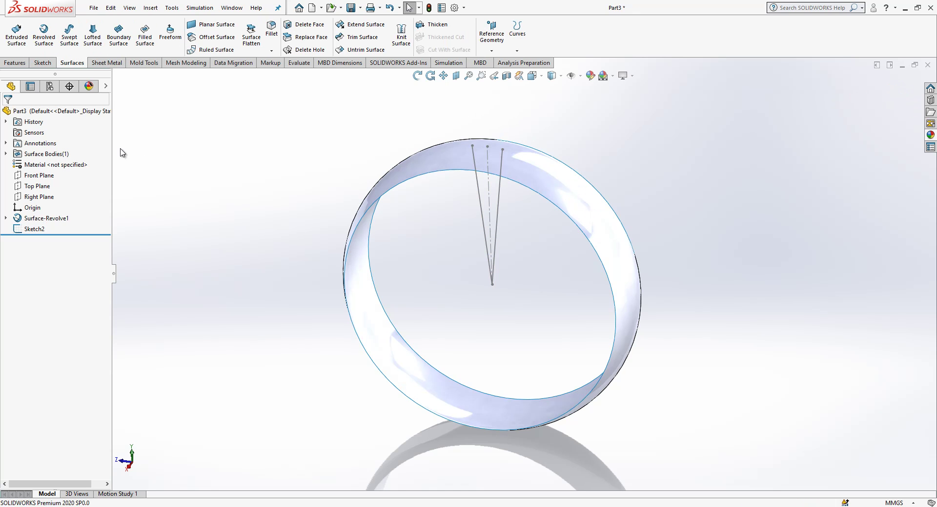
# Step: Split the ring's outer face where the Right Plane intersects it (Split Line1)
pyautogui.click(47, 197)
pyautogui.click(516, 49)
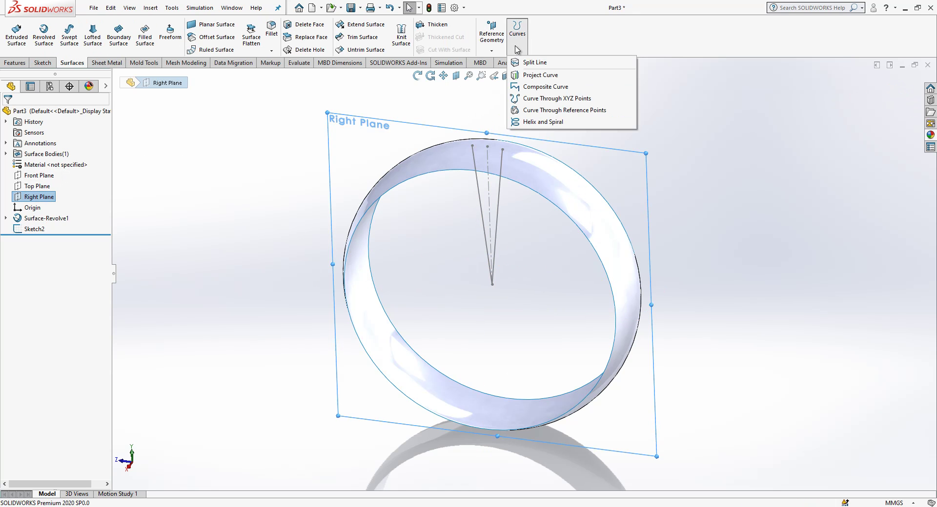
pyautogui.click(535, 62)
pyautogui.click(26, 165)
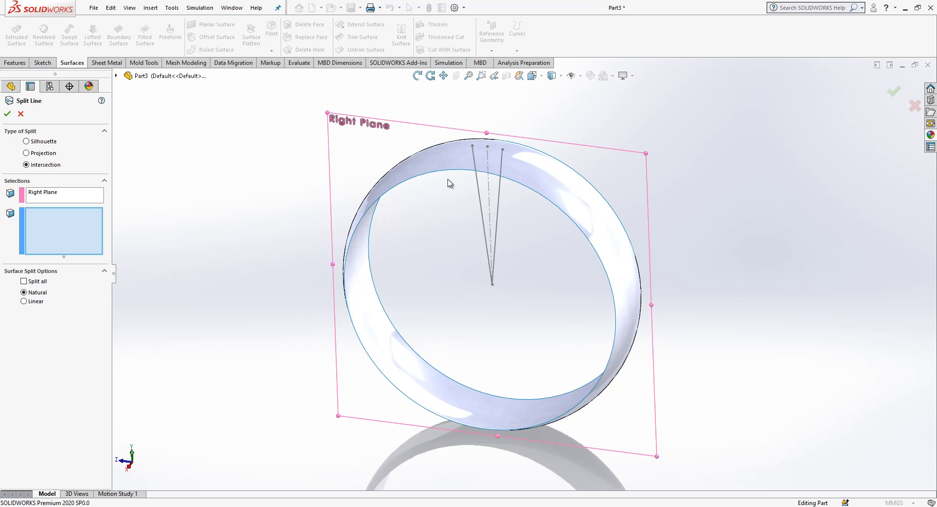
pyautogui.click(454, 158)
pyautogui.press('Return')
pyautogui.click(528, 116)
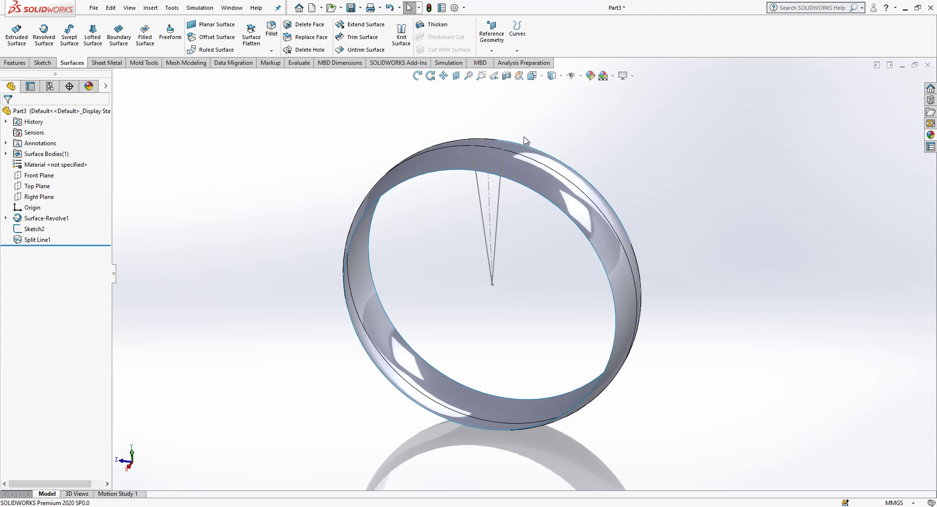
pyautogui.click(38, 239)
pyautogui.click(259, 199)
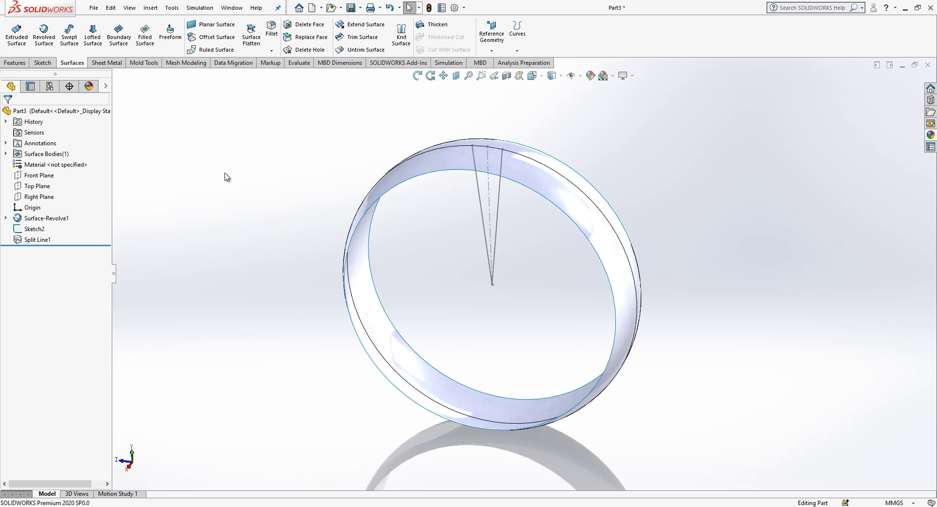
# Step: Project Sketch2's 12° lines onto the ring face as Split Line2
pyautogui.click(34, 229)
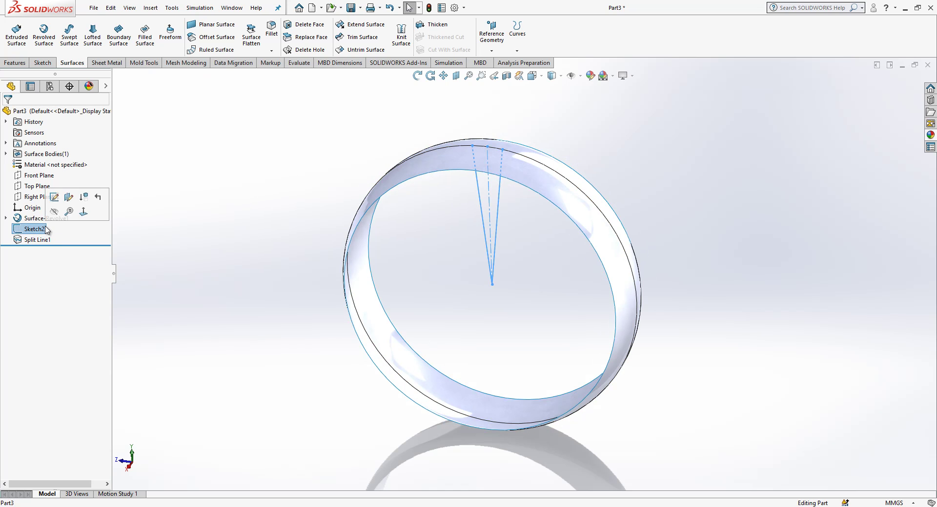
pyautogui.click(525, 50)
pyautogui.click(526, 62)
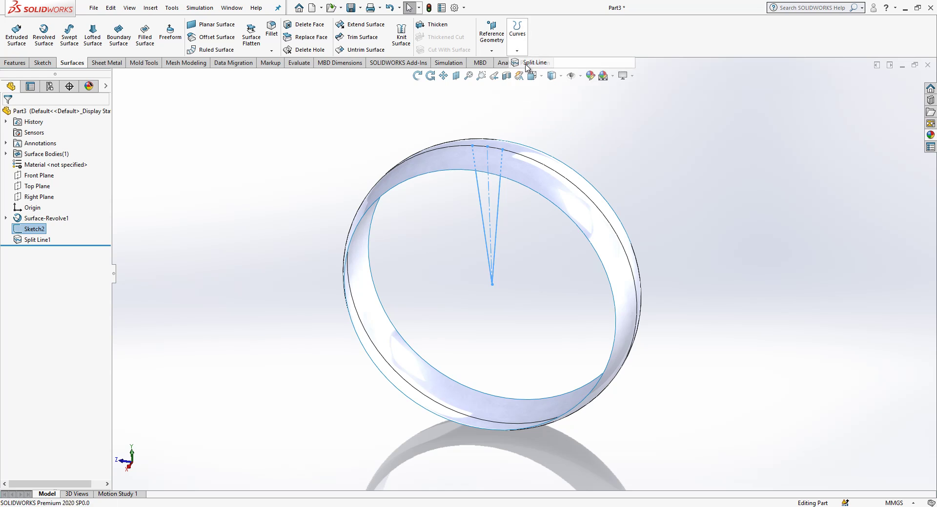
pyautogui.click(517, 177)
pyautogui.rightClick(515, 176)
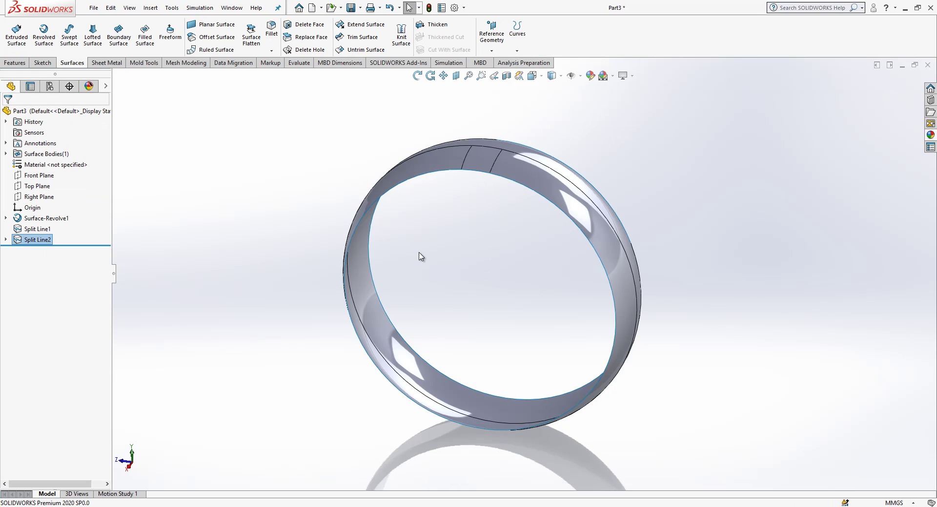
pyautogui.click(418, 255)
pyautogui.scroll(-3, 517, 149)
pyautogui.moveTo(507, 189); pyautogui.dragTo(517, 227, button='middle')
pyautogui.press('Escape')
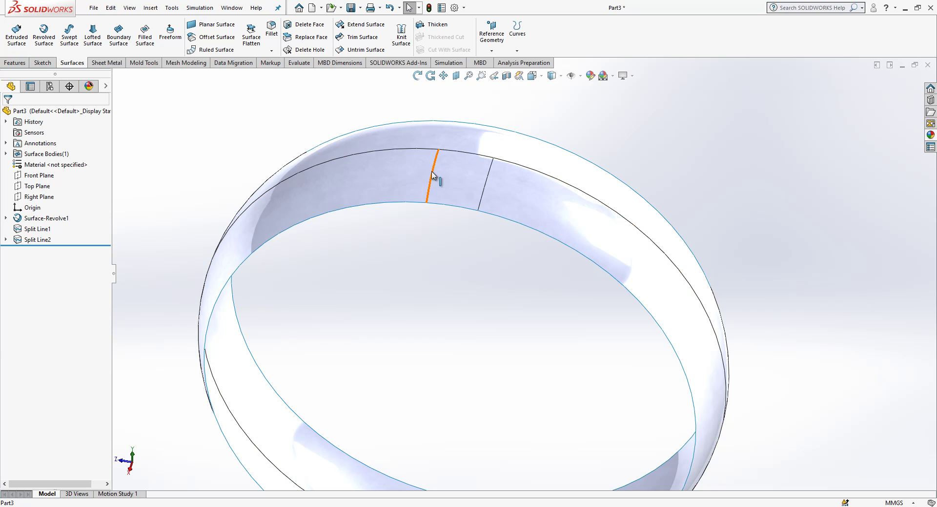
pyautogui.moveTo(477, 249); pyautogui.dragTo(416, 163, button='middle')
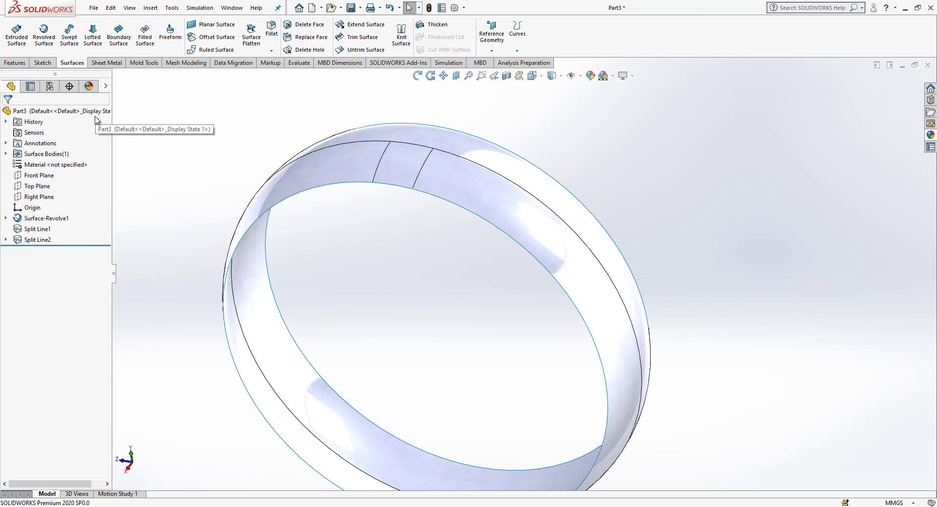
pyautogui.click(43, 62)
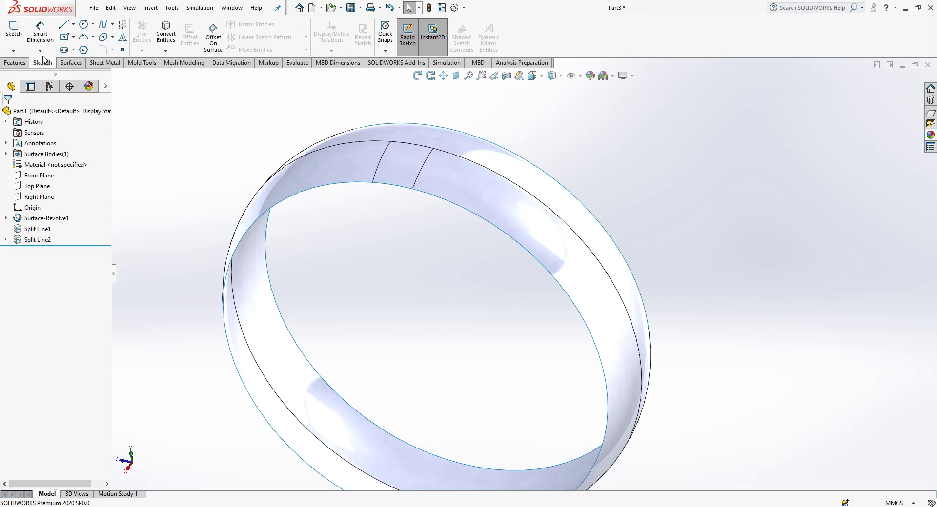
# Step: Start a 3D sketch and draw four connected lines forming a closed diamond in the split patch
pyautogui.click(8, 53)
pyautogui.click(30, 74)
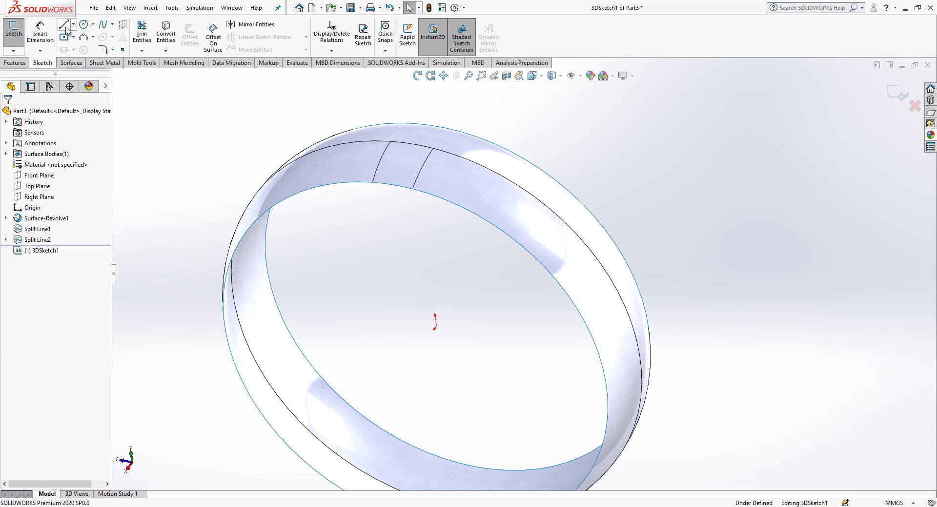
pyautogui.click(65, 27)
pyautogui.scroll(-4, 429, 161)
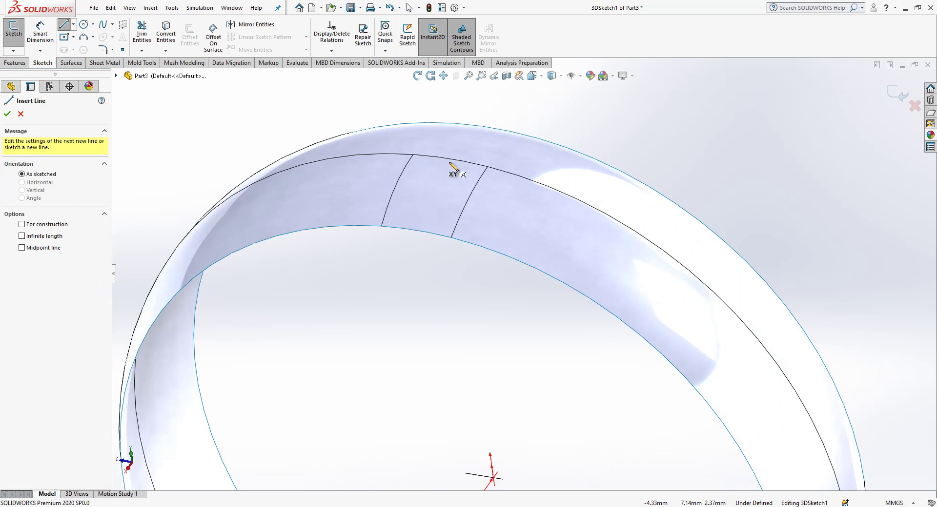
pyautogui.click(450, 159)
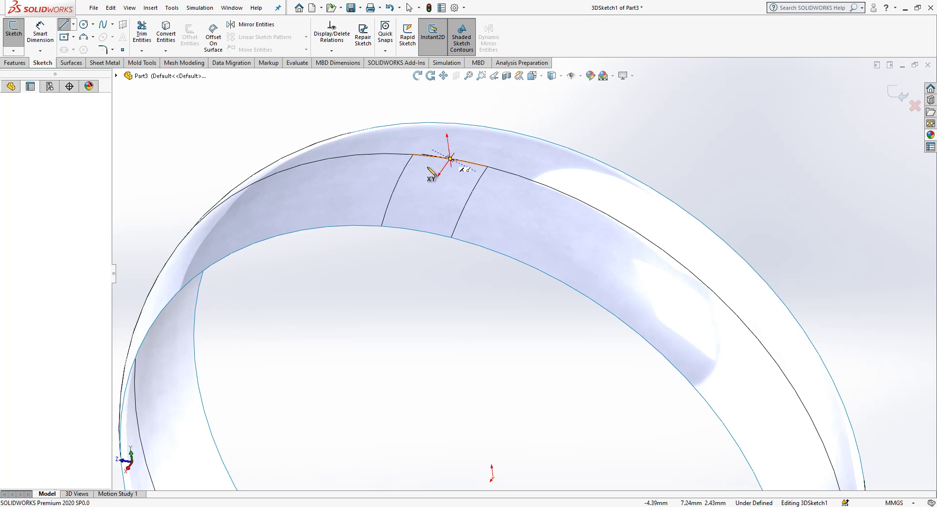
pyautogui.click(395, 186)
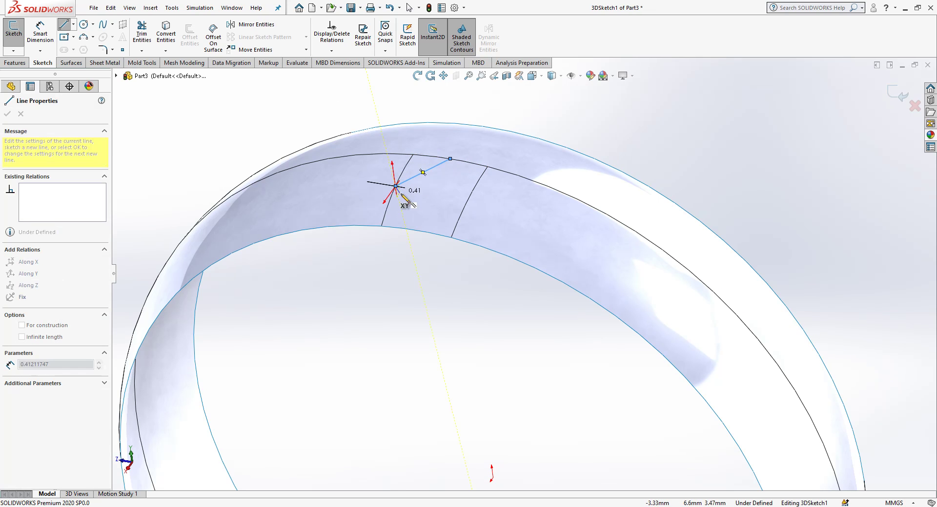
pyautogui.click(416, 231)
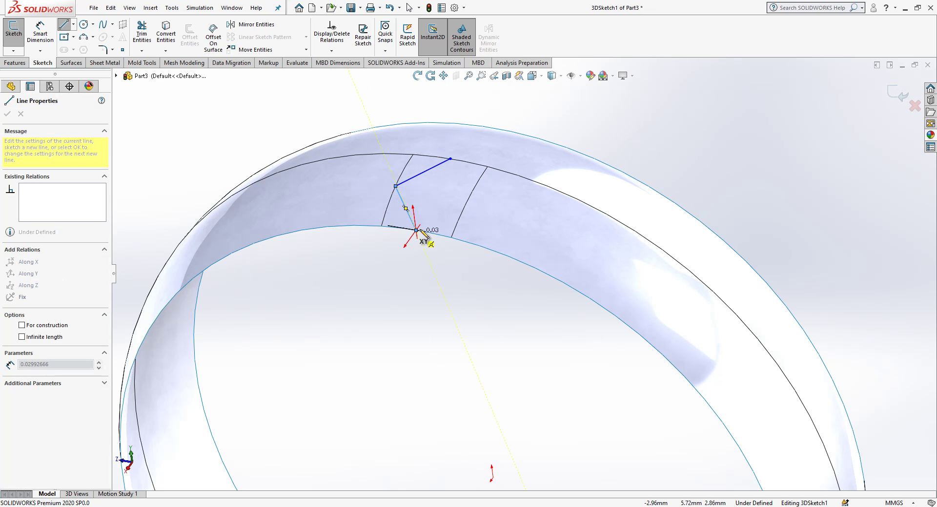
pyautogui.click(468, 198)
pyautogui.click(450, 159)
pyautogui.press('Escape')
pyautogui.moveTo(458, 208)
pyautogui.mouseDown(button='middle')
pyautogui.moveTo(539, 96)
pyautogui.moveTo(532, 120)
pyautogui.moveTo(457, 189)
pyautogui.mouseUp(button='middle')
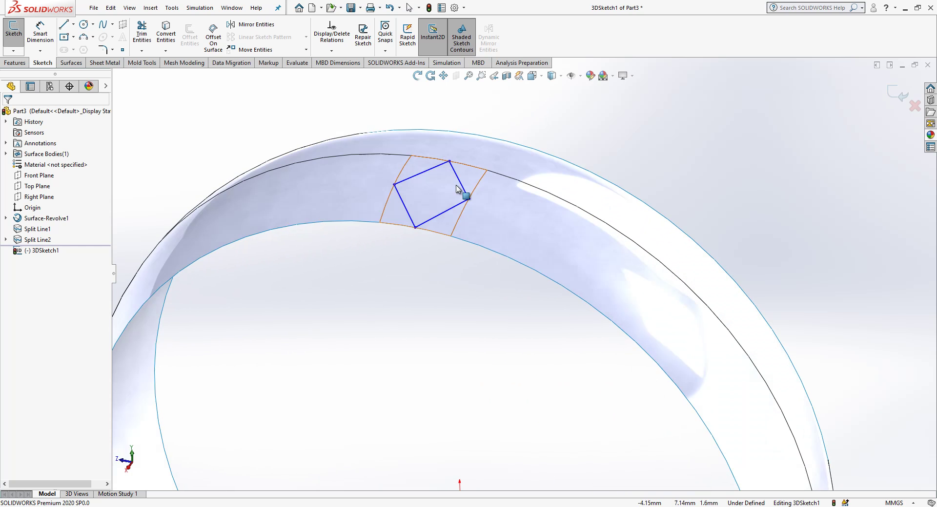
# Step: Add Midpoint relations centering the diamond's left and right corners on their split-line edges
pyautogui.click(394, 185)
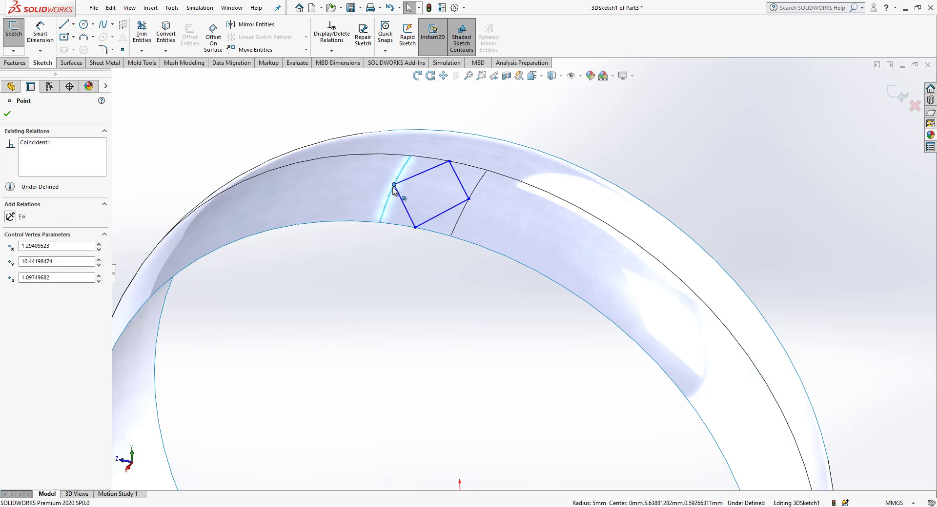
pyautogui.keyDown('ctrl'); pyautogui.click(392, 191); pyautogui.keyUp('ctrl')
pyautogui.click(29, 284)
pyautogui.click(385, 246)
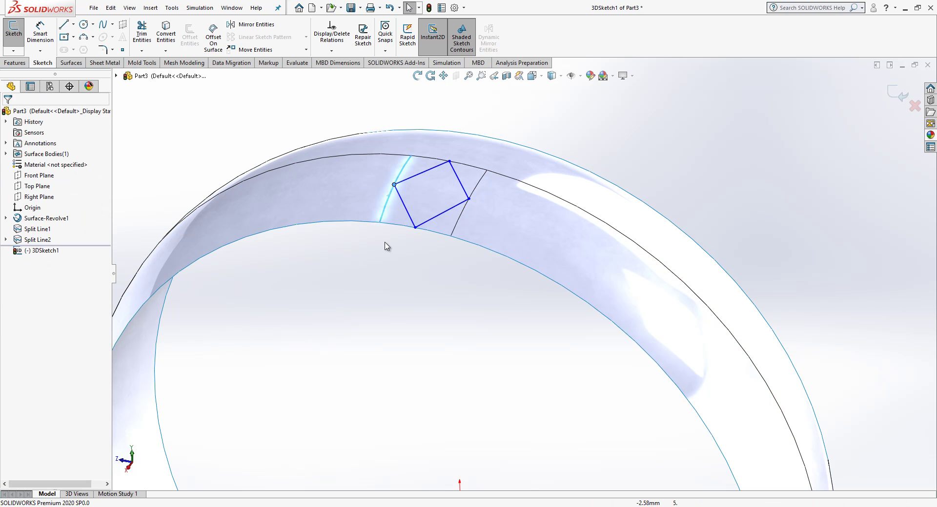
pyautogui.click(470, 199)
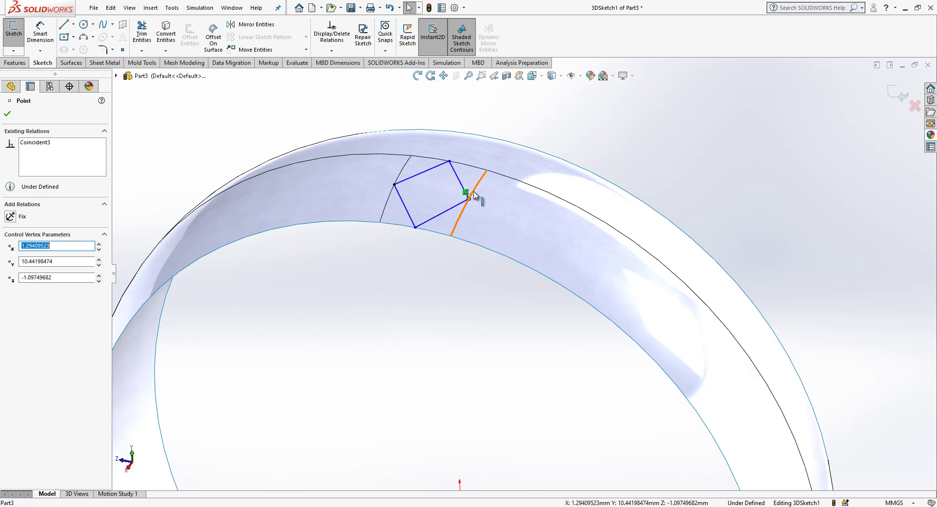
pyautogui.keyDown('ctrl'); pyautogui.click(472, 193); pyautogui.keyUp('ctrl')
pyautogui.click(443, 262)
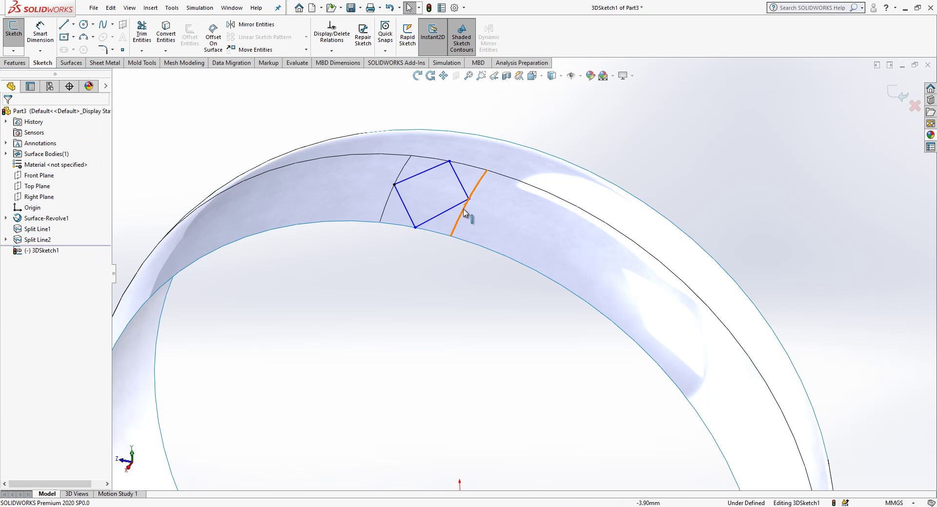
pyautogui.click(454, 227)
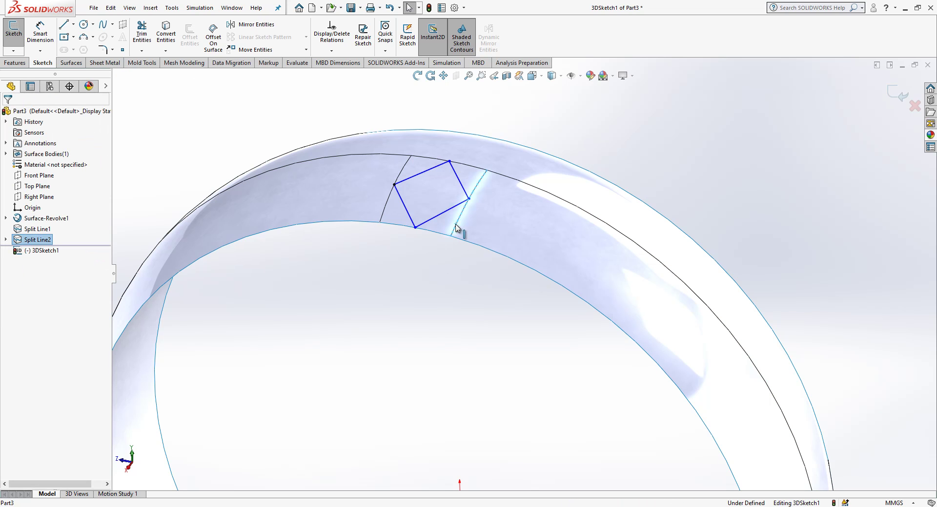
pyautogui.keyDown('ctrl'); pyautogui.click(469, 199); pyautogui.keyUp('ctrl')
pyautogui.click(30, 283)
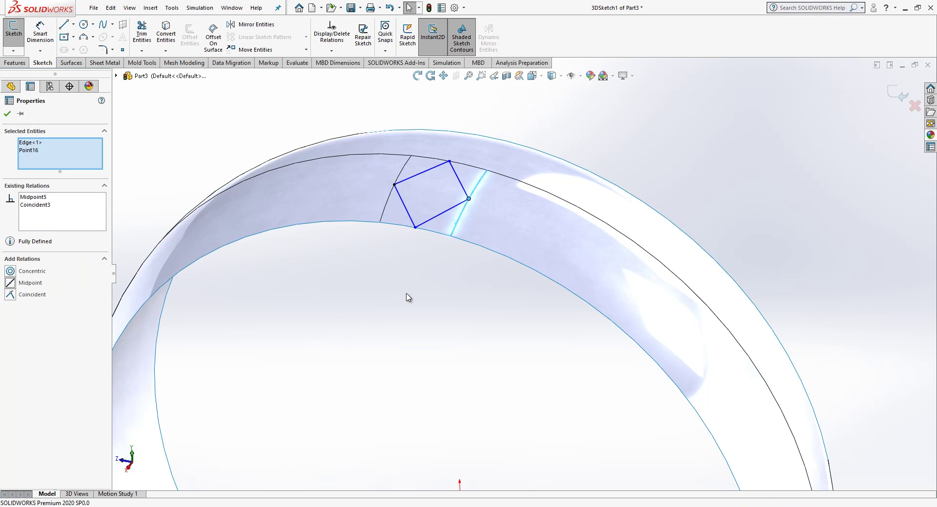
pyautogui.press('Escape')
# Step: Center the diamond's top corner on the upper split-line edge with a Midpoint relation
pyautogui.click(449, 162)
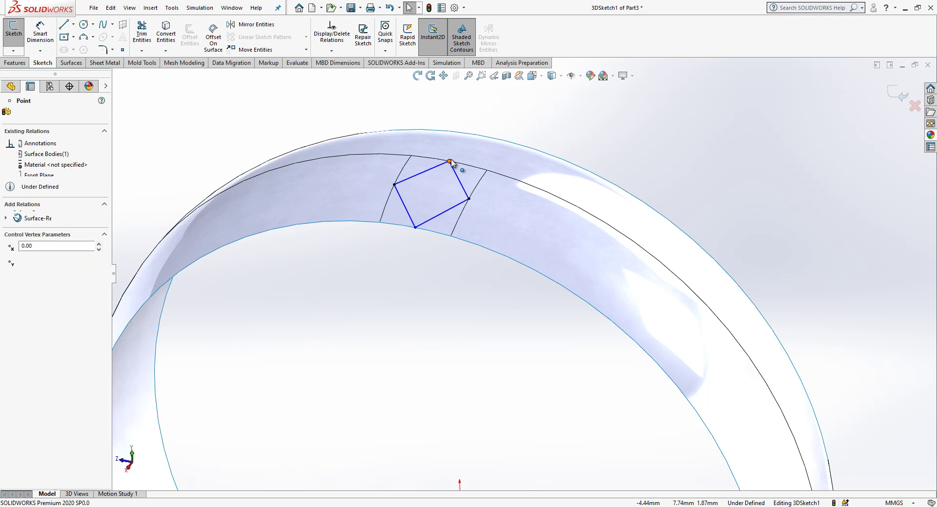
pyautogui.keyDown('ctrl'); pyautogui.click(469, 166); pyautogui.keyUp('ctrl')
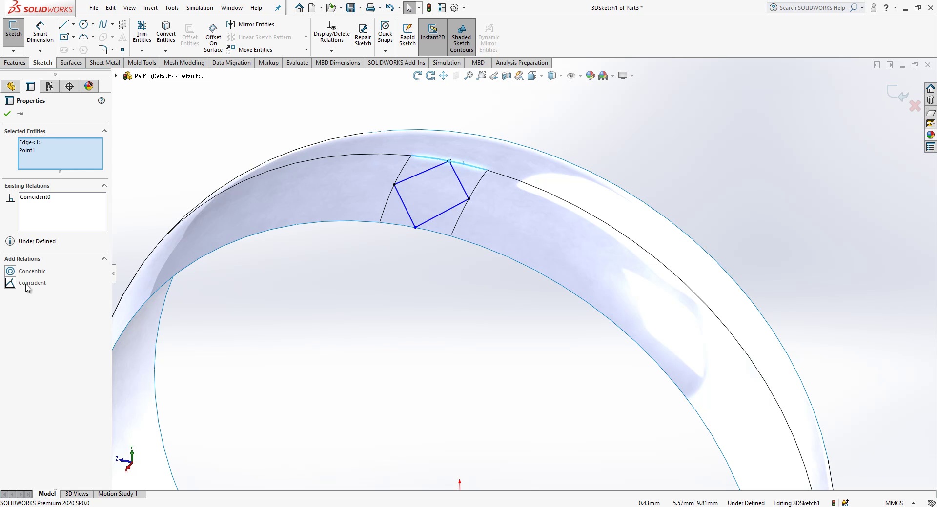
pyautogui.press('Escape')
pyautogui.moveTo(449, 162)
pyautogui.mouseDown()
pyautogui.moveTo(425, 210)
pyautogui.moveTo(444, 174)
pyautogui.mouseUp()
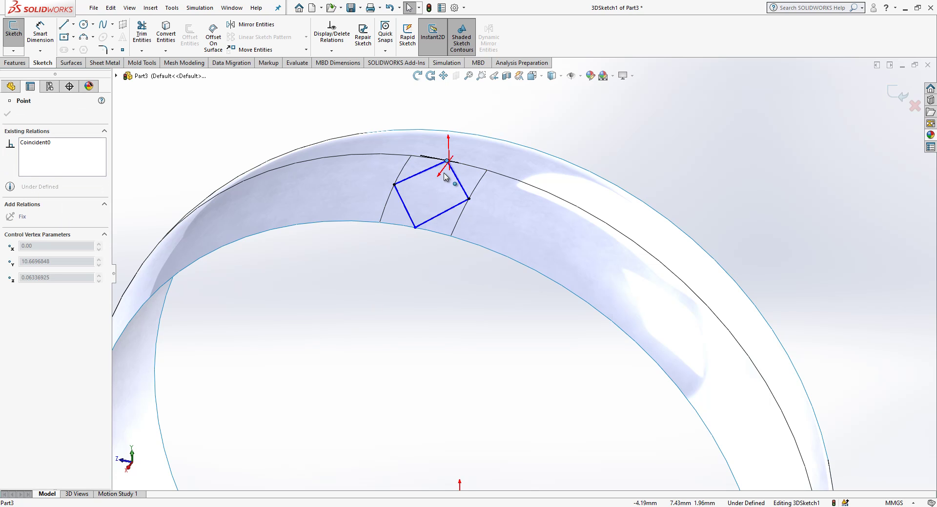
pyautogui.click(447, 161)
pyautogui.scroll(-5, 476, 189)
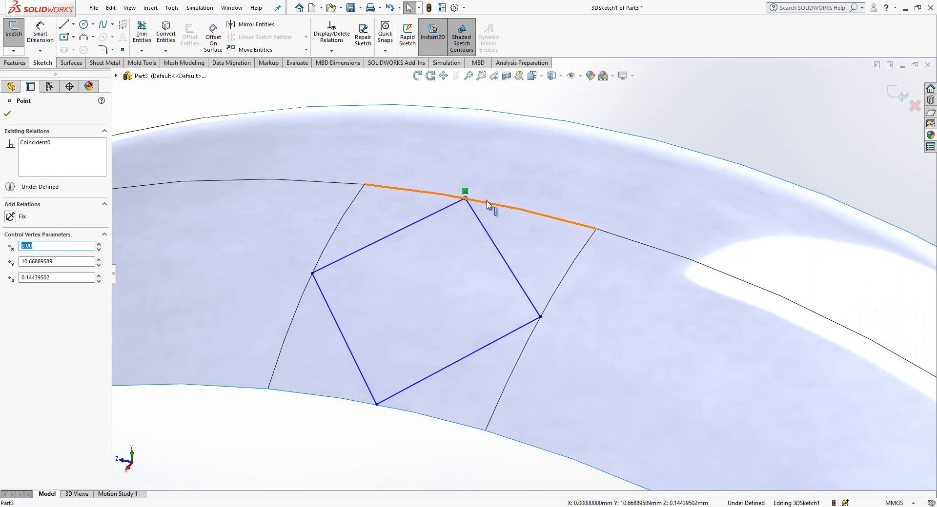
pyautogui.press('Escape')
pyautogui.keyDown('ctrl'); pyautogui.click(464, 199); pyautogui.keyUp('ctrl')
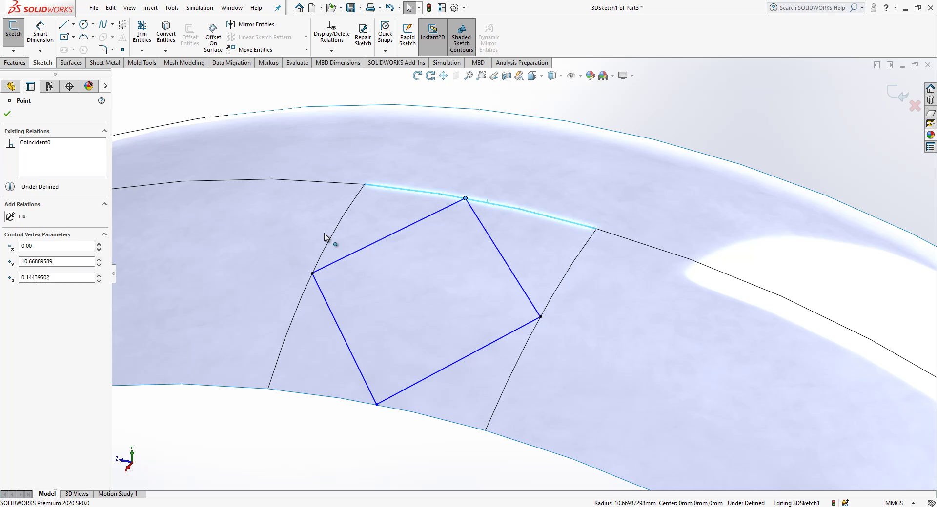
pyautogui.click(18, 284)
pyautogui.press('Escape')
# Step: Snap the bottom corner to the lower split-line edge's midpoint and exit the 3D sketch
pyautogui.moveTo(377, 405)
pyautogui.mouseDown()
pyautogui.moveTo(340, 401)
pyautogui.moveTo(367, 404)
pyautogui.mouseUp()
pyautogui.moveTo(376, 404); pyautogui.dragTo(366, 401)
pyautogui.click(389, 410)
pyautogui.keyDown('ctrl'); pyautogui.click(365, 403); pyautogui.keyUp('ctrl')
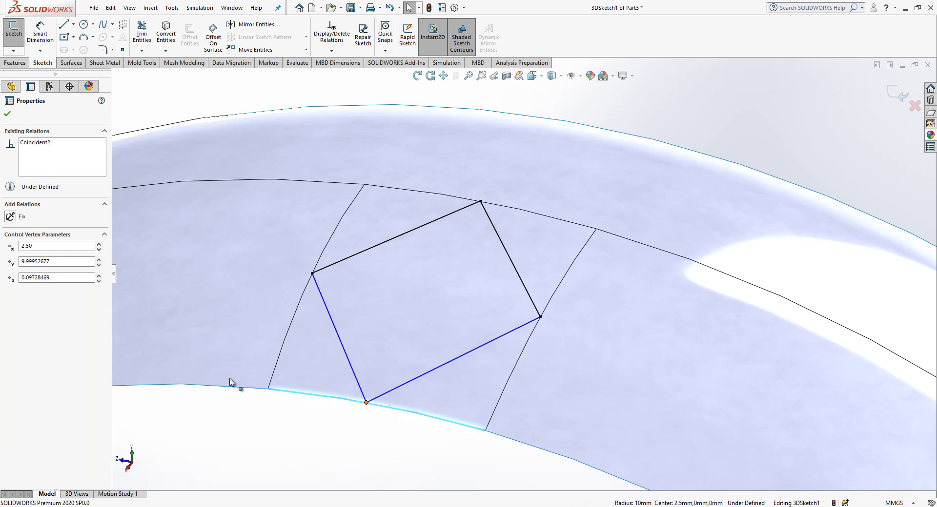
pyautogui.click(30, 286)
pyautogui.click(298, 413)
pyautogui.scroll(1, 438, 262)
pyautogui.scroll(5, 438, 262)
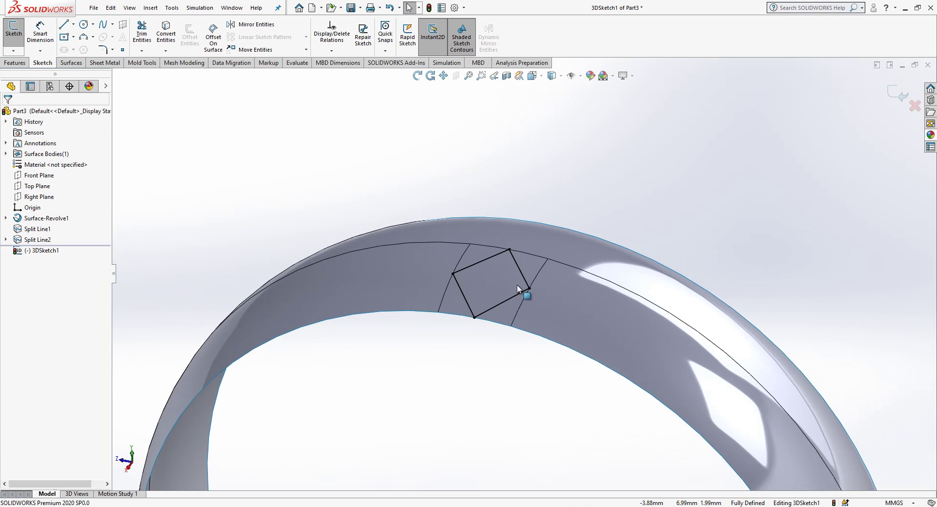
pyautogui.click(887, 88)
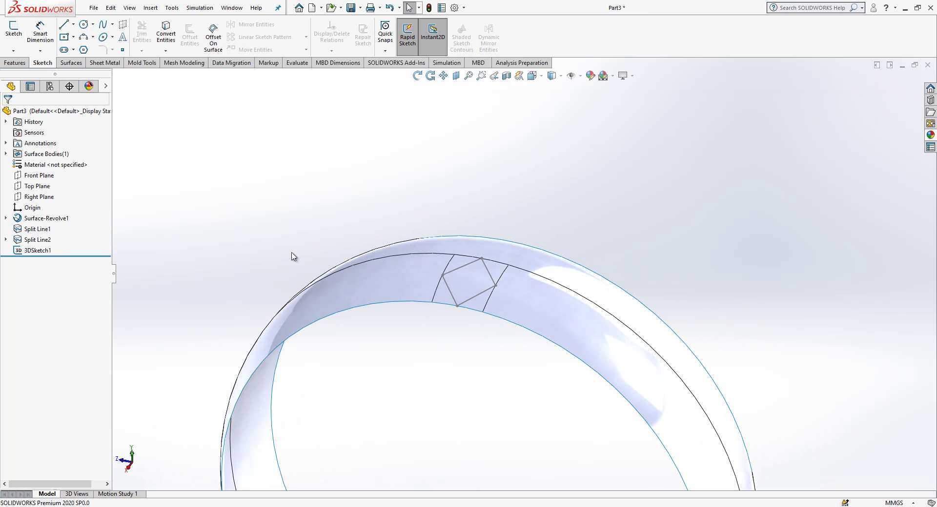
# Step: Start a Lofted Surface with the square's upper-left sketch edge as the first profile
pyautogui.click(71, 62)
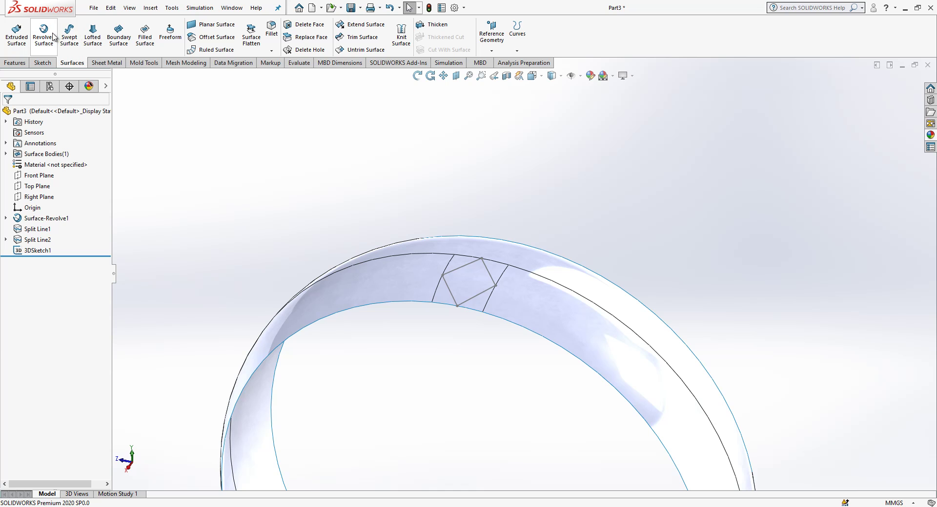
pyautogui.click(93, 39)
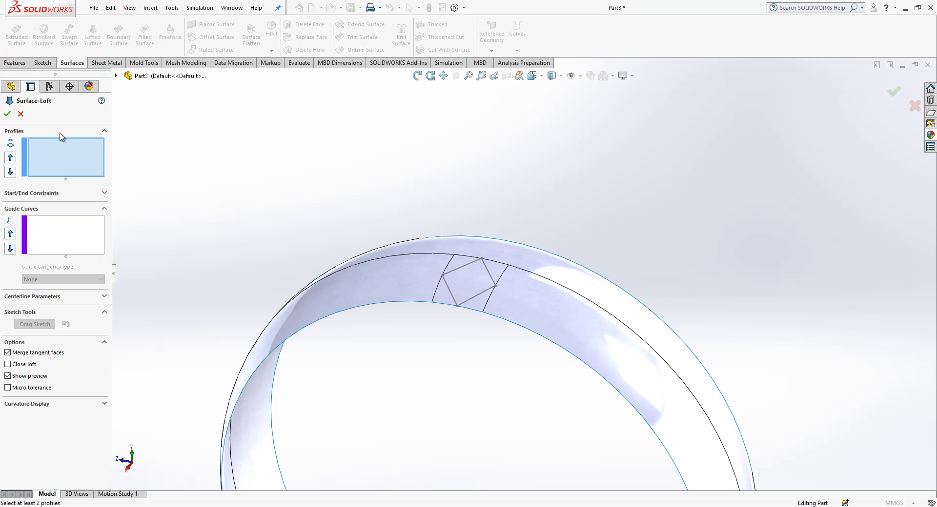
pyautogui.click(478, 262)
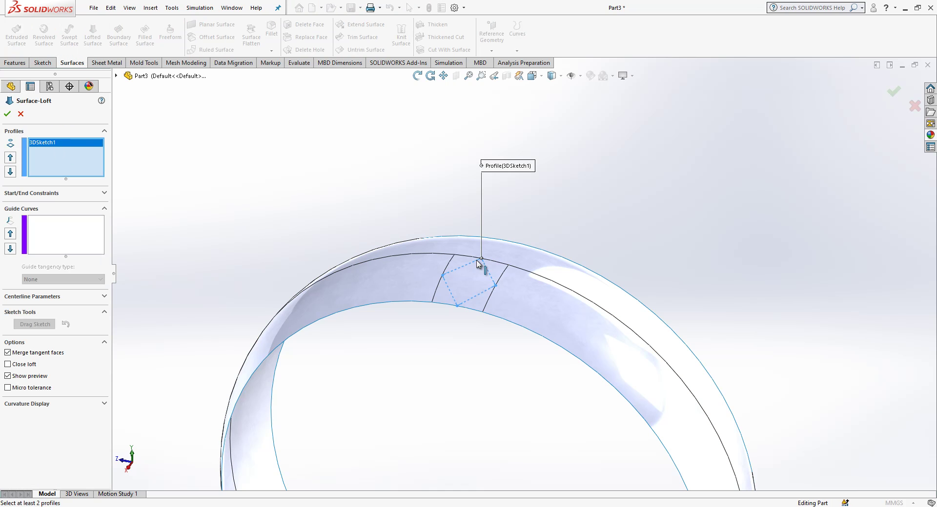
pyautogui.rightClick(62, 141)
pyautogui.click(76, 146)
pyautogui.rightClick(64, 148)
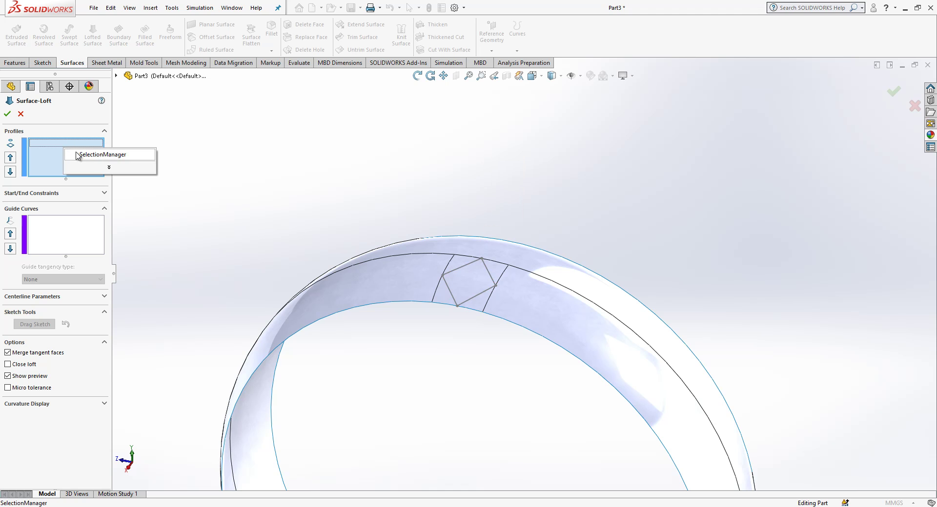
pyautogui.click(97, 155)
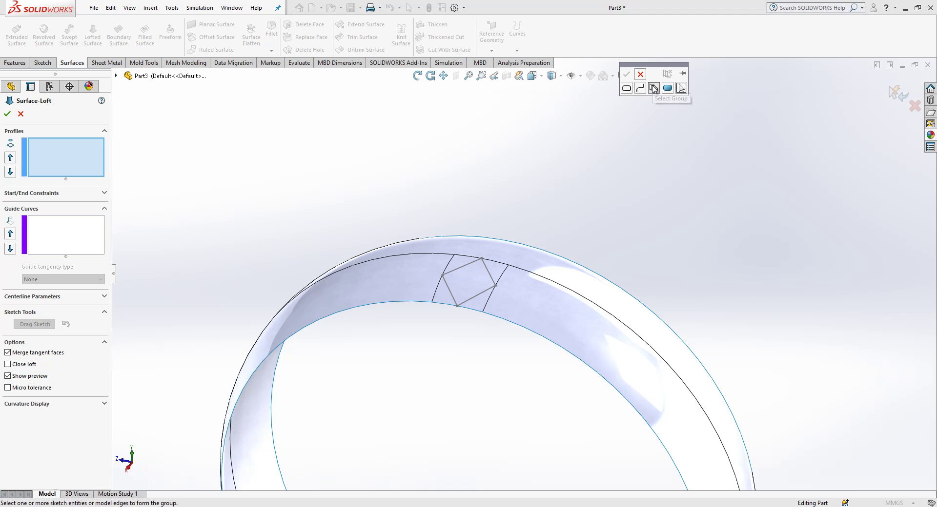
pyautogui.click(478, 262)
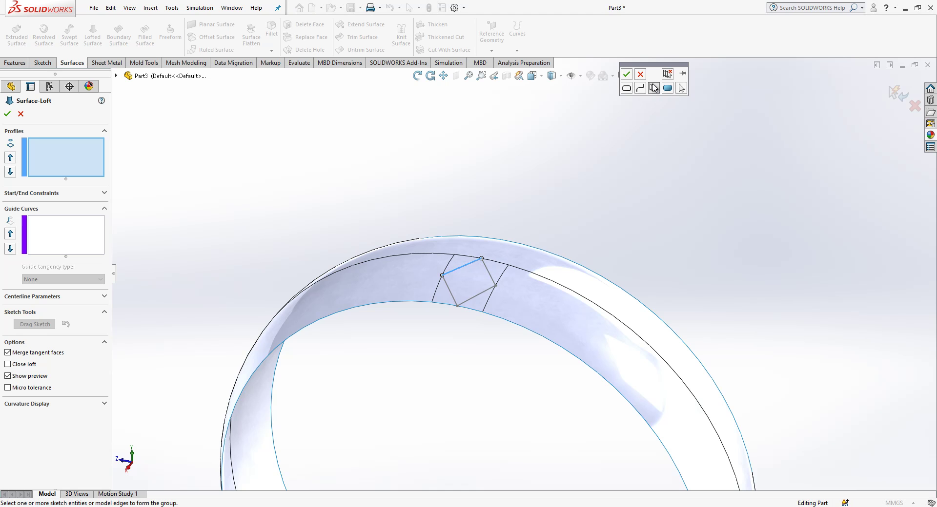
pyautogui.click(627, 74)
# Step: Add the square's lower-right edge as the second profile and accept Surface-Loft1
pyautogui.rightClick(62, 164)
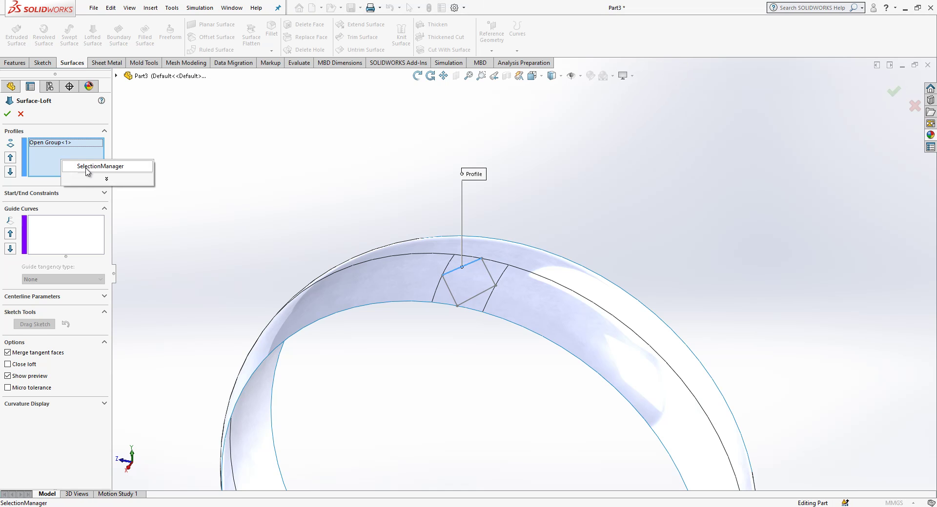
pyautogui.click(107, 166)
pyautogui.click(476, 298)
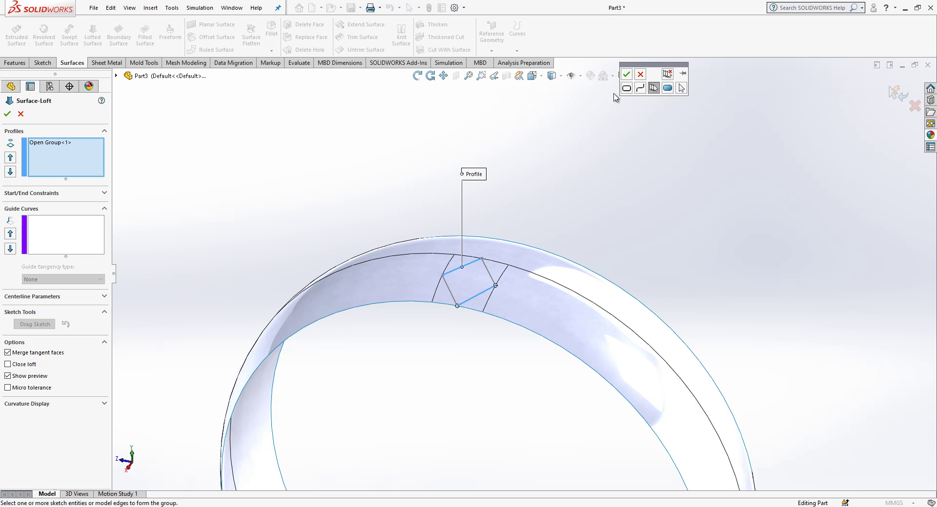
pyautogui.click(626, 74)
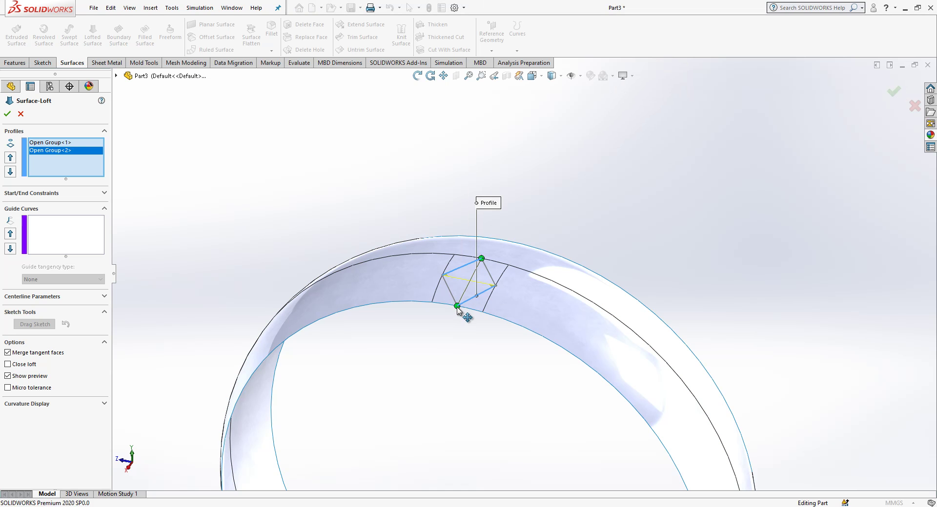
pyautogui.moveTo(540, 276); pyautogui.dragTo(466, 274, button='middle')
pyautogui.rightClick(466, 274)
# Step: Hide the ring body Surface-Revolve1 so only the loft surface shows
pyautogui.click(575, 227)
pyautogui.click(619, 198)
pyautogui.moveTo(508, 235); pyautogui.dragTo(495, 303, button='middle')
pyautogui.scroll(5, 483, 283)
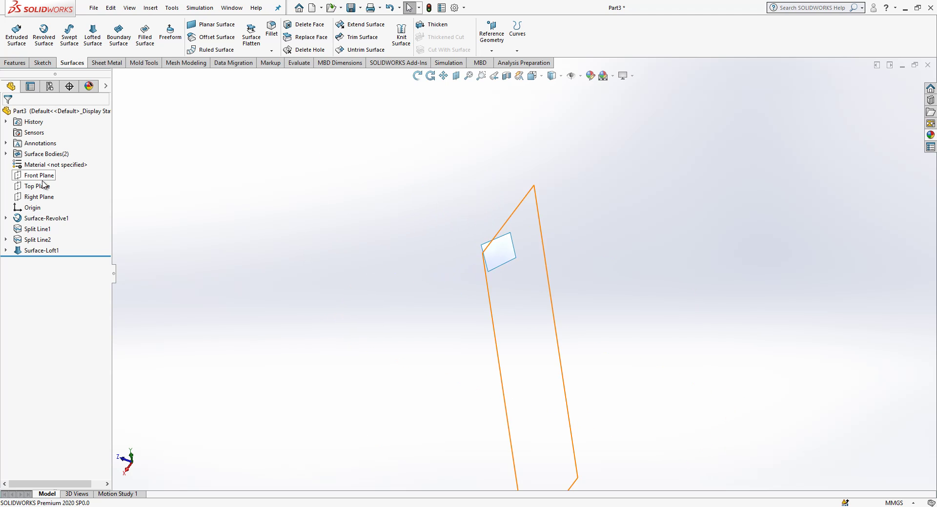
# Step: Mirror the lofted surface body across the Right Plane as Mirror1
pyautogui.click(39, 196)
pyautogui.moveTo(506, 282)
pyautogui.mouseDown(button='middle')
pyautogui.moveTo(424, 249)
pyautogui.moveTo(496, 253)
pyautogui.moveTo(505, 270)
pyautogui.mouseUp(button='middle')
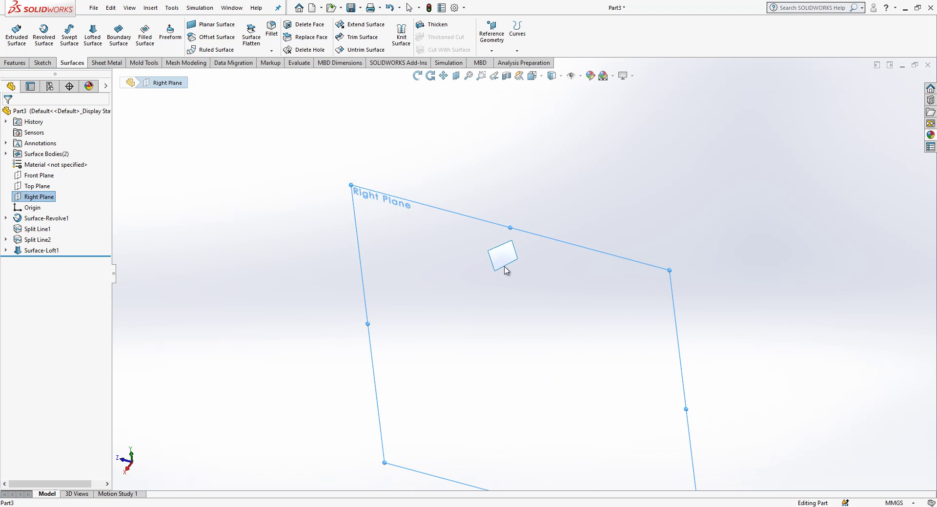
pyautogui.click(19, 67)
pyautogui.click(351, 49)
pyautogui.click(18, 215)
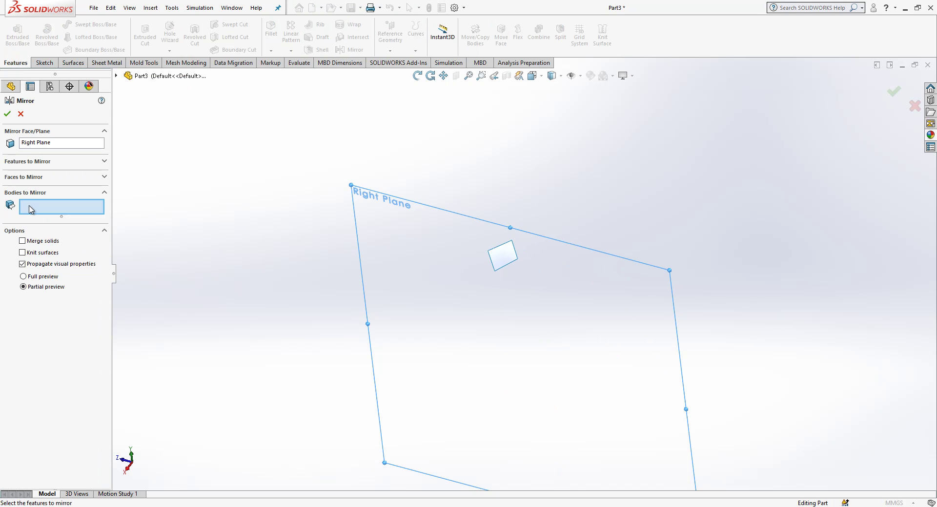
pyautogui.click(494, 258)
pyautogui.press('Return')
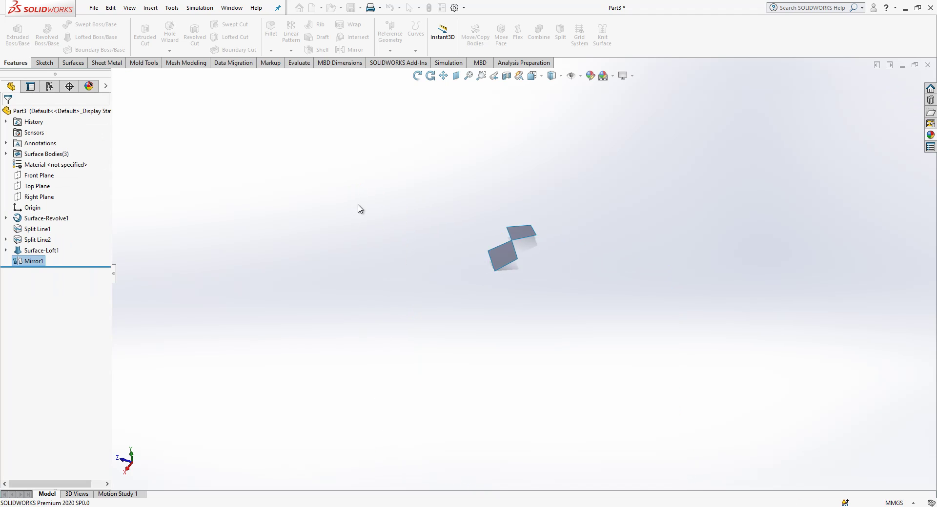
# Step: Show the revolved ring body briefly, then hide it again
pyautogui.click(59, 218)
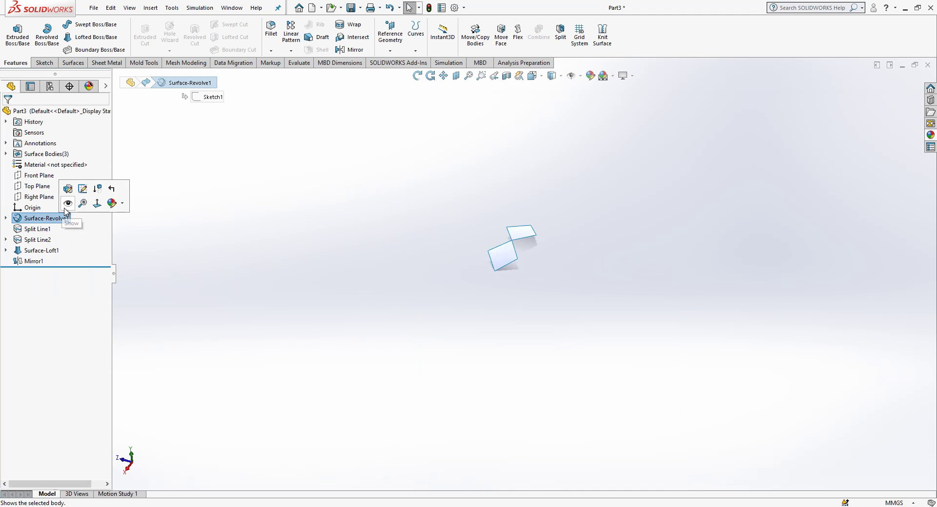
pyautogui.click(67, 204)
pyautogui.click(389, 254)
pyautogui.scroll(-2, 562, 273)
pyautogui.moveTo(565, 283); pyautogui.dragTo(545, 261, button='middle')
pyautogui.click(546, 260)
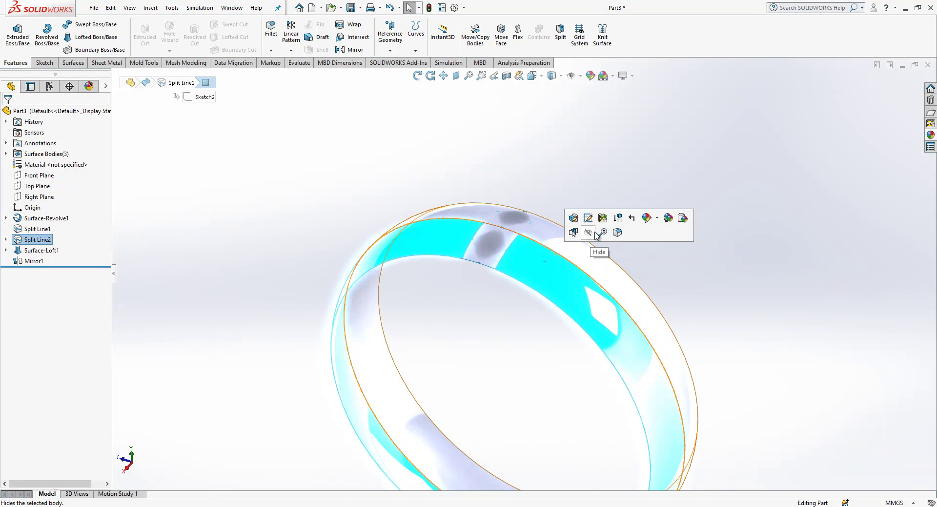
pyautogui.click(595, 236)
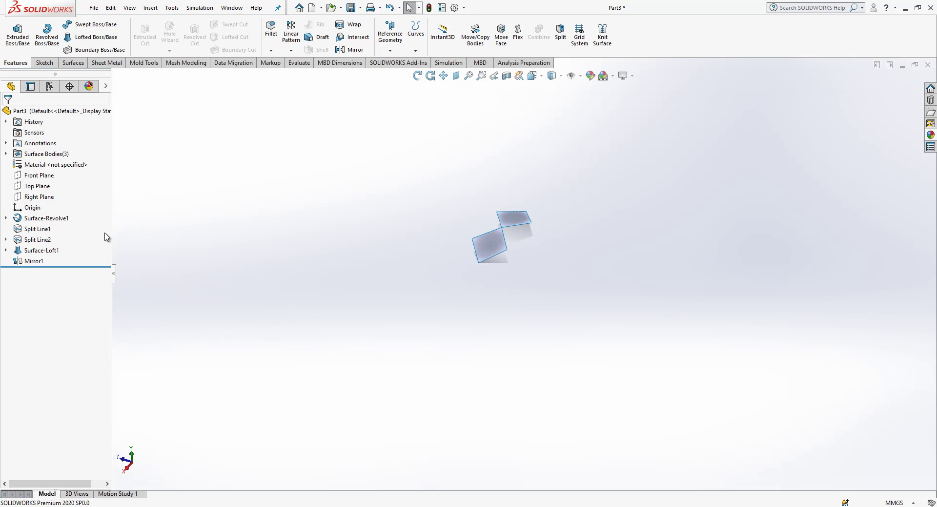
# Step: Select the origin and toggle all surface bodies hidden and shown again
pyautogui.click(33, 208)
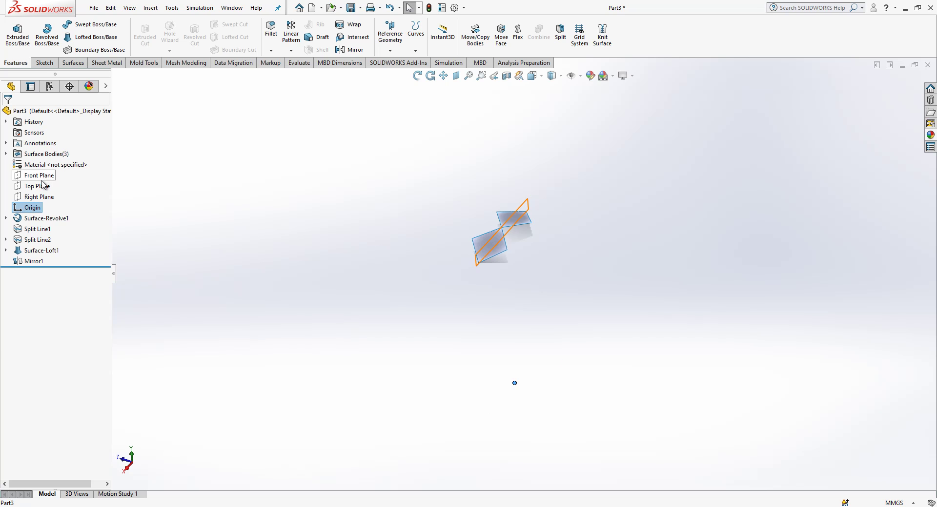
pyautogui.click(29, 154)
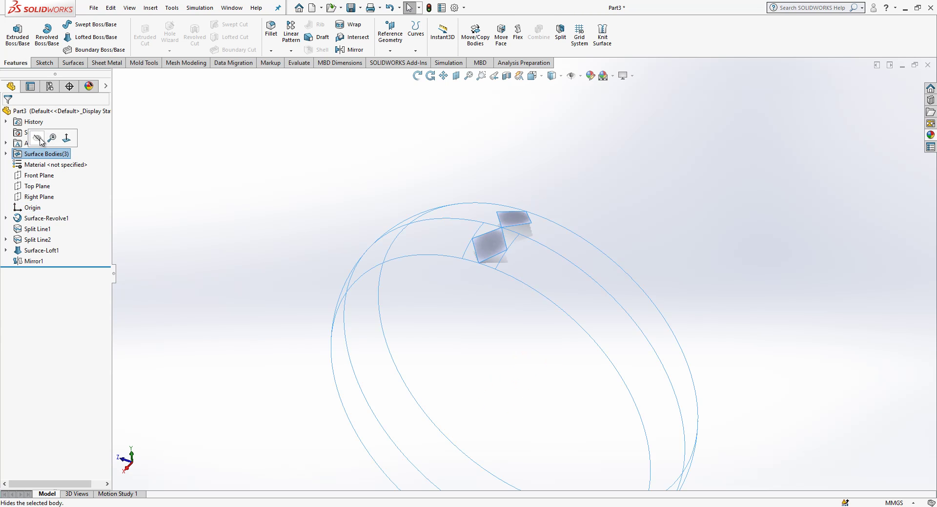
pyautogui.click(37, 138)
pyautogui.click(25, 155)
pyautogui.click(31, 142)
pyautogui.click(239, 176)
pyautogui.moveTo(546, 278); pyautogui.dragTo(555, 262, button='middle')
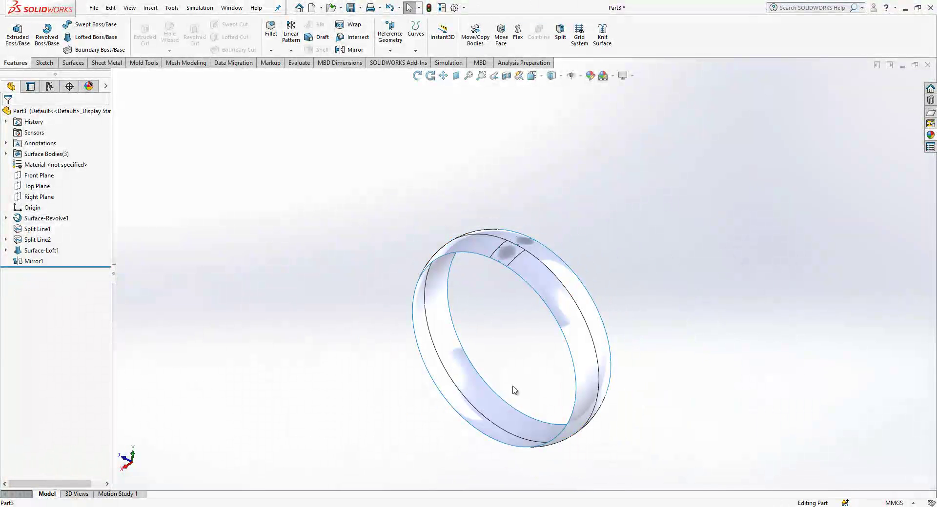
pyautogui.click(39, 211)
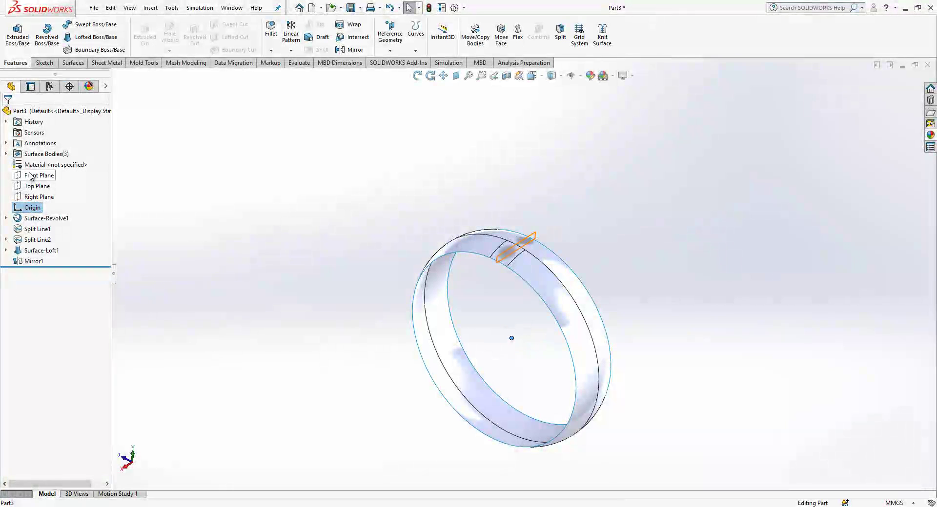
pyautogui.click(190, 223)
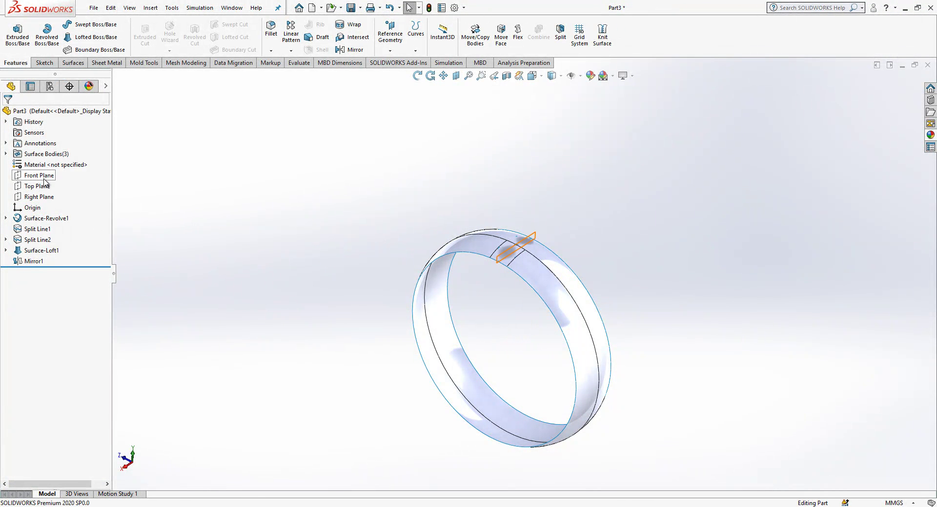
# Step: Create Axis1 from the Right Plane and the origin via Reference Geometry > Axis
pyautogui.click(35, 197)
pyautogui.keyDown('ctrl'); pyautogui.click(32, 208); pyautogui.keyUp('ctrl')
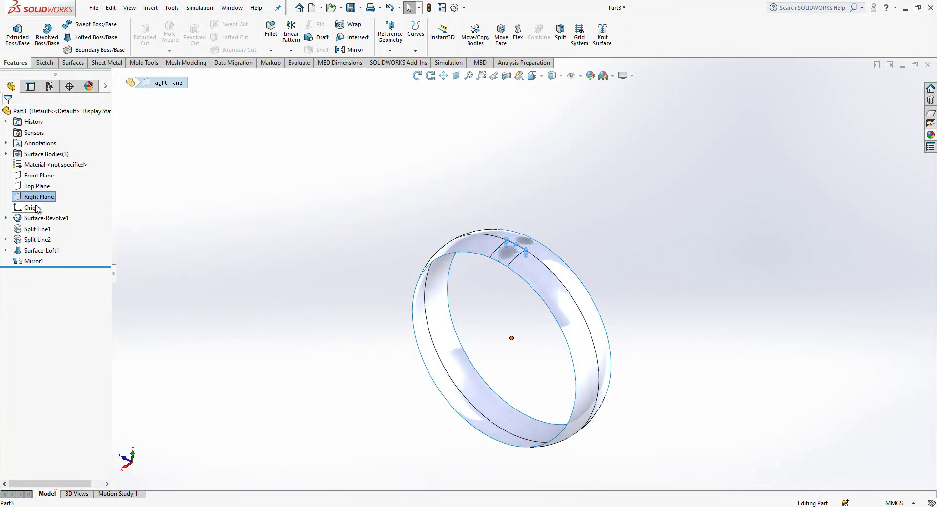
pyautogui.click(415, 51)
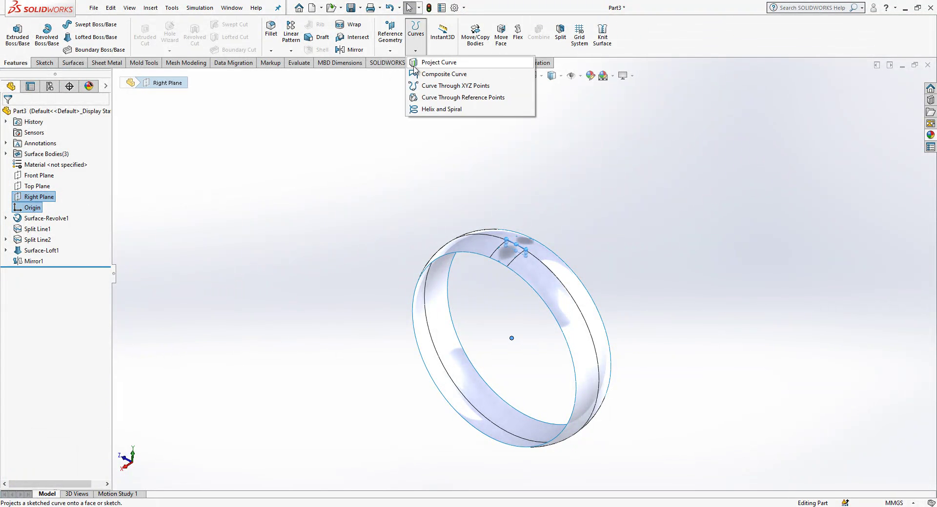
pyautogui.click(389, 51)
pyautogui.click(399, 74)
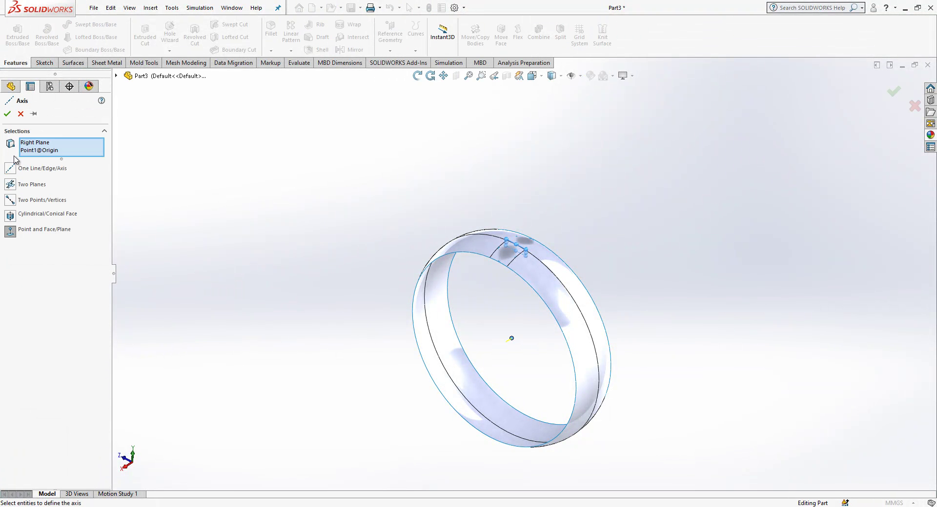
pyautogui.click(5, 118)
pyautogui.click(179, 190)
pyautogui.scroll(-2, 505, 285)
# Step: Hide the ring band surface and start a Circular Pattern around Axis1
pyautogui.click(559, 266)
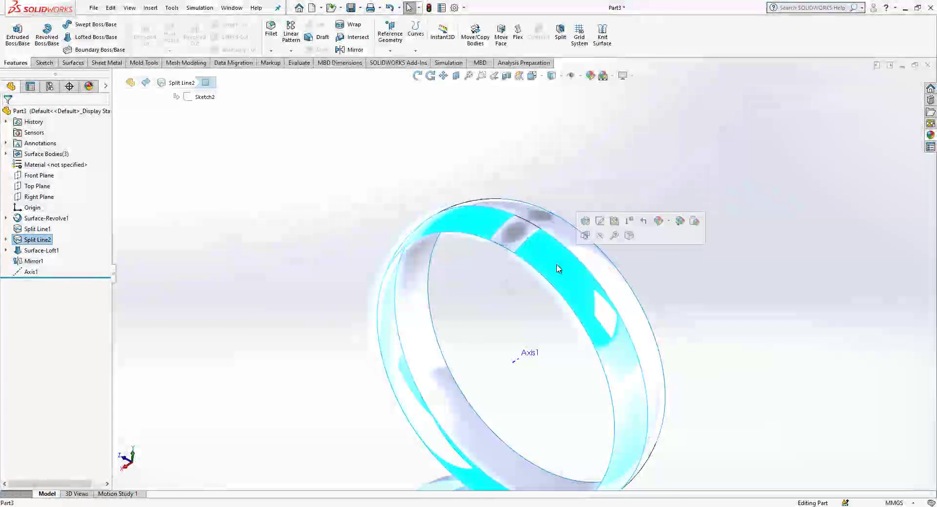
pyautogui.click(599, 236)
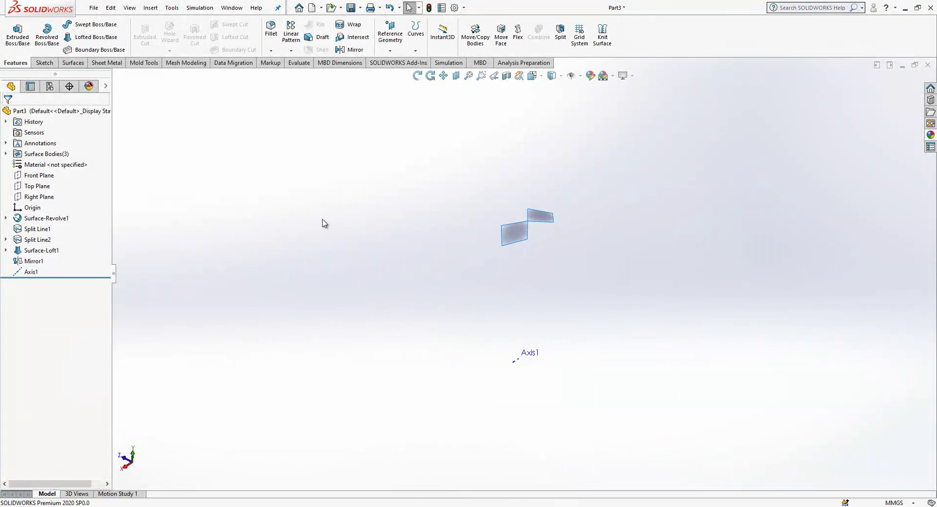
pyautogui.click(291, 50)
pyautogui.click(303, 74)
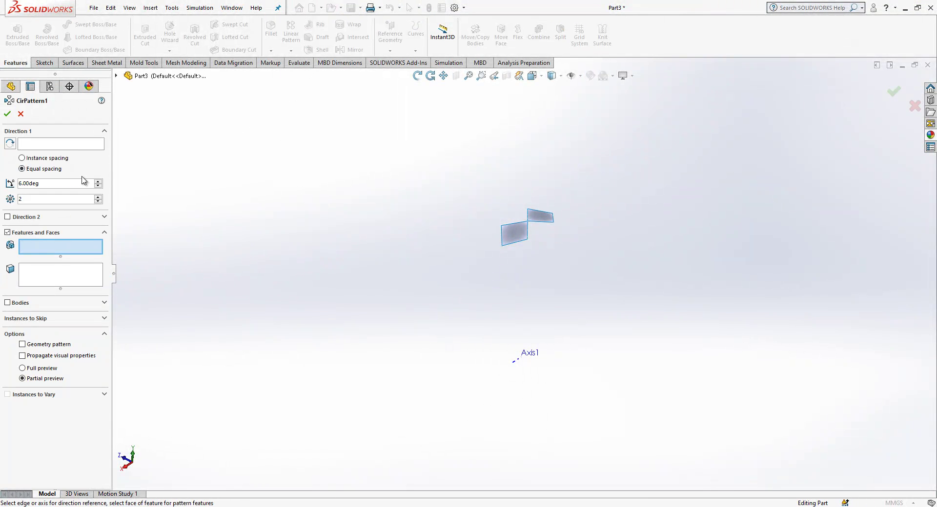
pyautogui.click(58, 144)
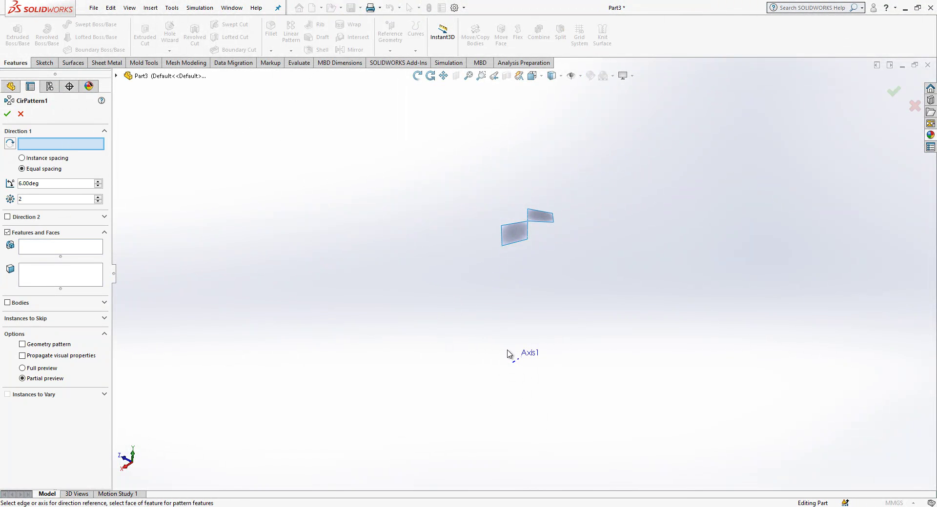
pyautogui.click(515, 363)
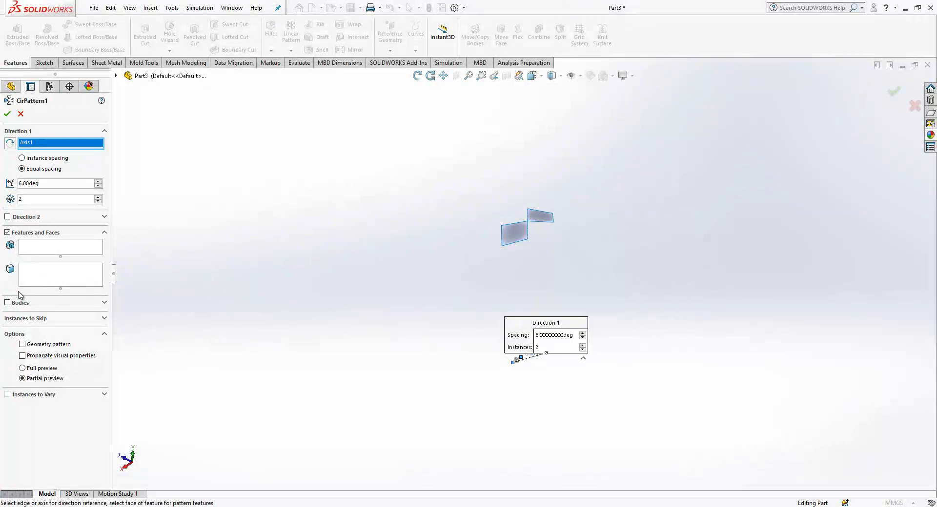
# Step: Pattern bodies Surface-Loft1 and Mirror1 over 360 degrees with 30 instances
pyautogui.click(25, 306)
pyautogui.click(518, 235)
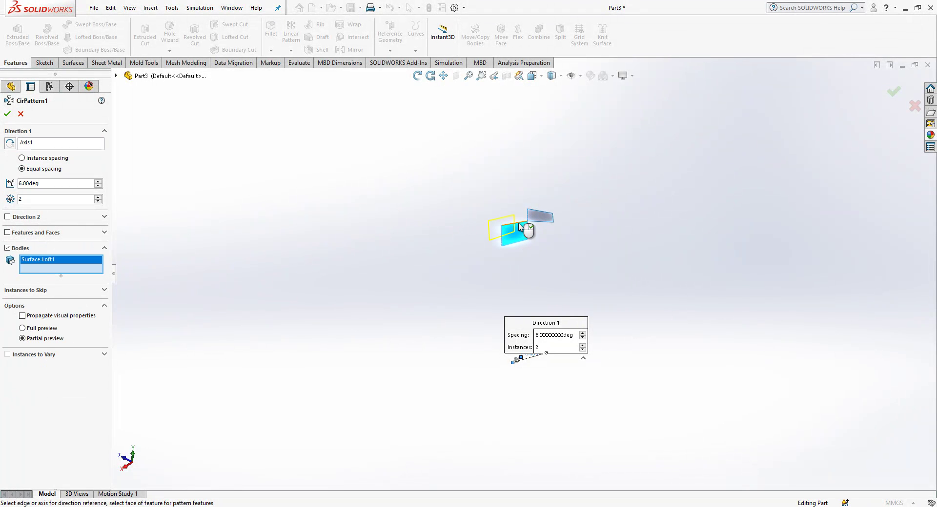
pyautogui.click(534, 216)
pyautogui.moveTo(41, 184); pyautogui.dragTo(2, 187)
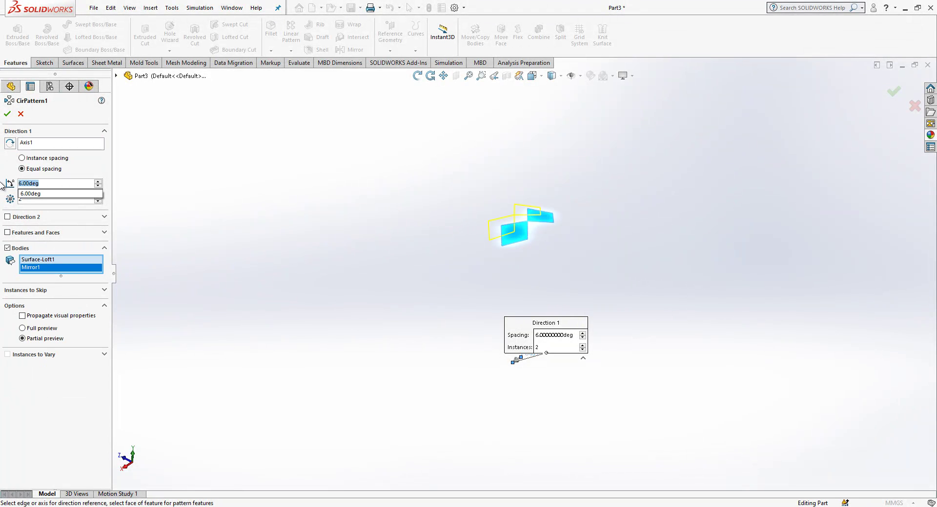
pyautogui.write('360')
pyautogui.press('Return')
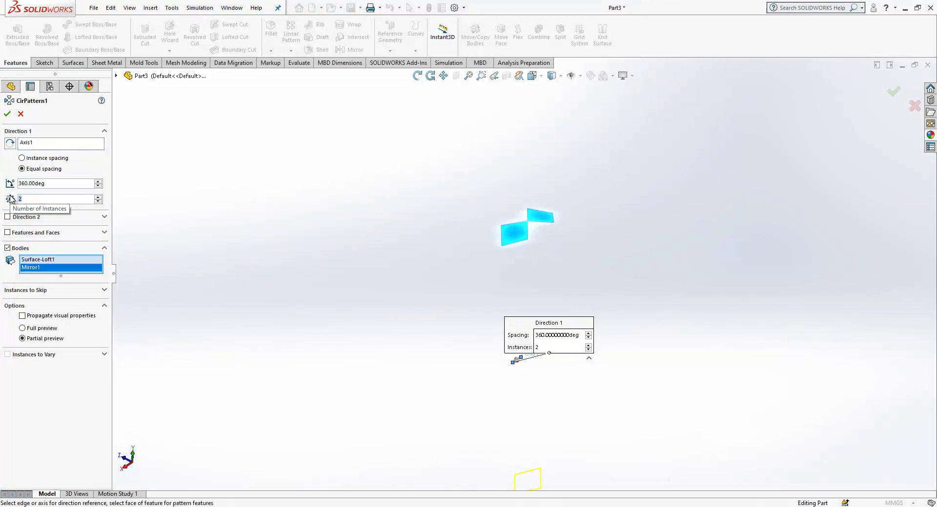
pyautogui.write('360')
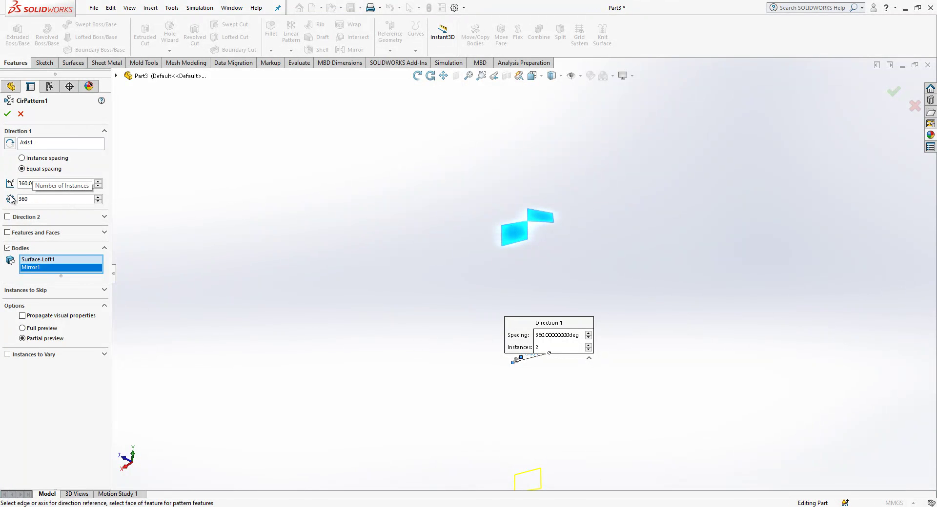
pyautogui.write('/12')
pyautogui.press('Return')
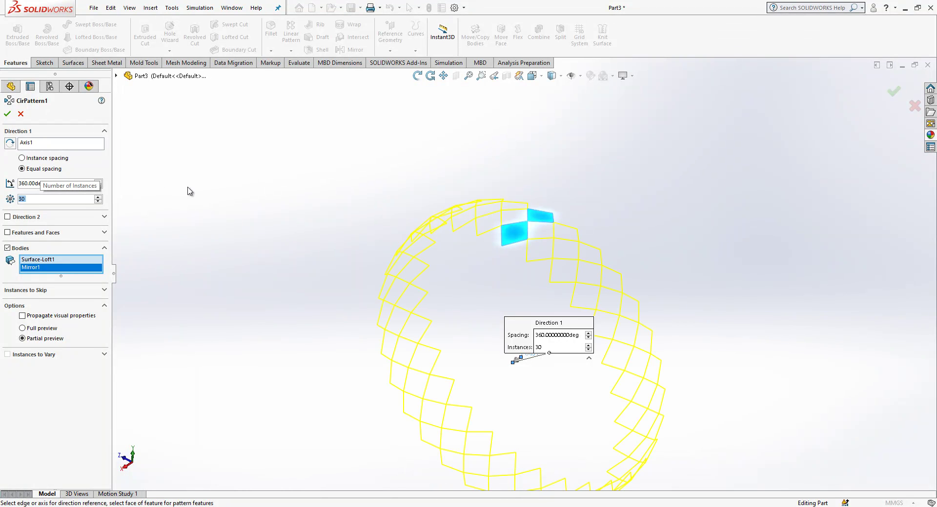
# Step: Check the preview, accept CirPattern1 and orbit around the checkered band
pyautogui.scroll(-5, 563, 233)
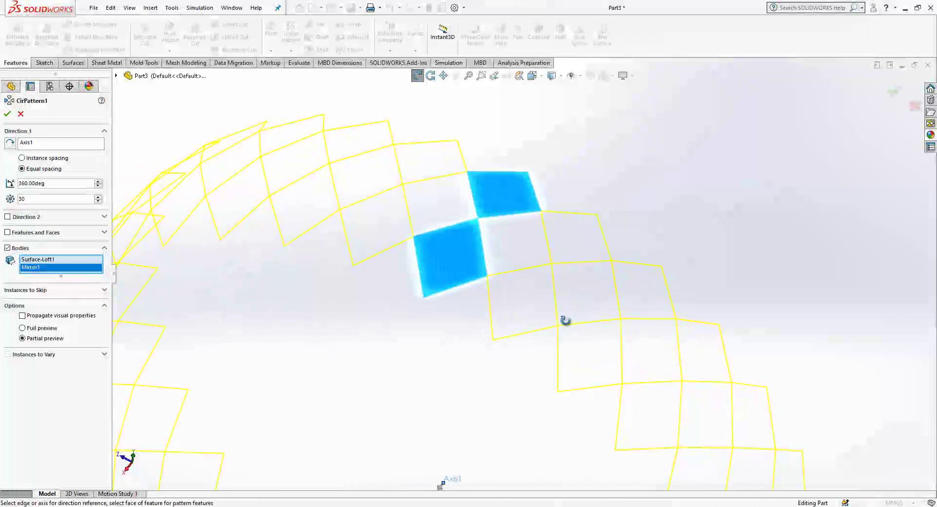
pyautogui.scroll(-3, 515, 277)
pyautogui.scroll(10, 512, 277)
pyautogui.moveTo(522, 292); pyautogui.dragTo(529, 283, button='middle')
pyautogui.scroll(-1, 530, 283)
pyautogui.click(6, 113)
pyautogui.moveTo(505, 316)
pyautogui.mouseDown(button='middle')
pyautogui.moveTo(687, 330)
pyautogui.moveTo(617, 335)
pyautogui.moveTo(573, 371)
pyautogui.moveTo(570, 360)
pyautogui.mouseUp(button='middle')
pyautogui.scroll(-3, 537, 230)
pyautogui.middleClick(496, 302)
pyautogui.moveTo(496, 302)
pyautogui.mouseDown(button='middle')
pyautogui.moveTo(544, 304)
pyautogui.moveTo(500, 298)
pyautogui.mouseUp(button='middle')
pyautogui.scroll(2, 452, 288)
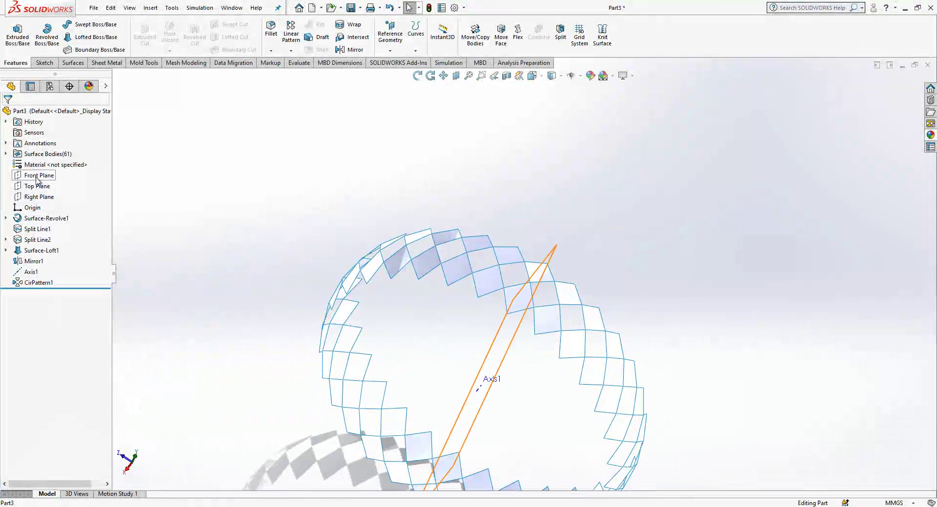
# Step: Zoom and orbit in on the triangular gaps between neighbouring diamond patches
pyautogui.click(37, 196)
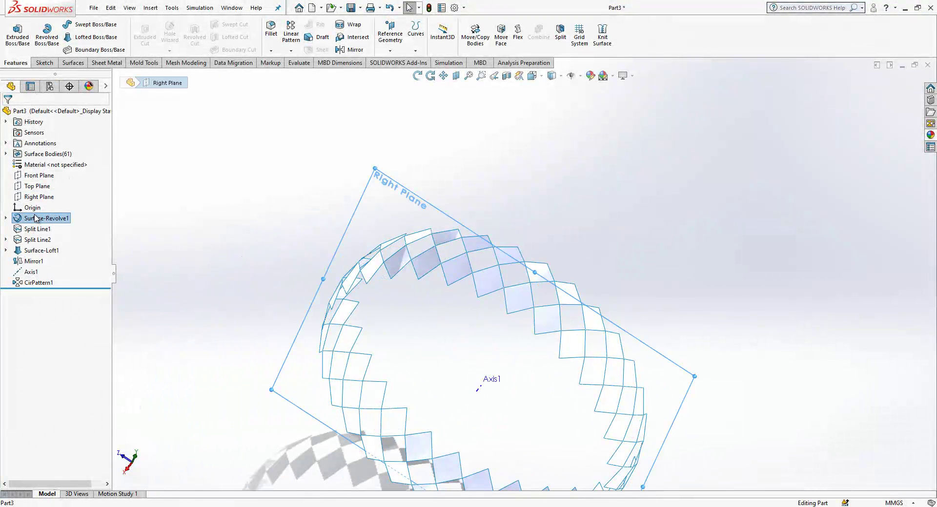
pyautogui.click(41, 251)
pyautogui.moveTo(455, 375); pyautogui.dragTo(433, 351, button='middle')
pyautogui.scroll(1, 522, 277)
pyautogui.click(504, 236)
pyautogui.scroll(-5, 474, 259)
pyautogui.moveTo(451, 310)
pyautogui.mouseDown(button='middle')
pyautogui.moveTo(455, 268)
pyautogui.moveTo(355, 299)
pyautogui.mouseUp(button='middle')
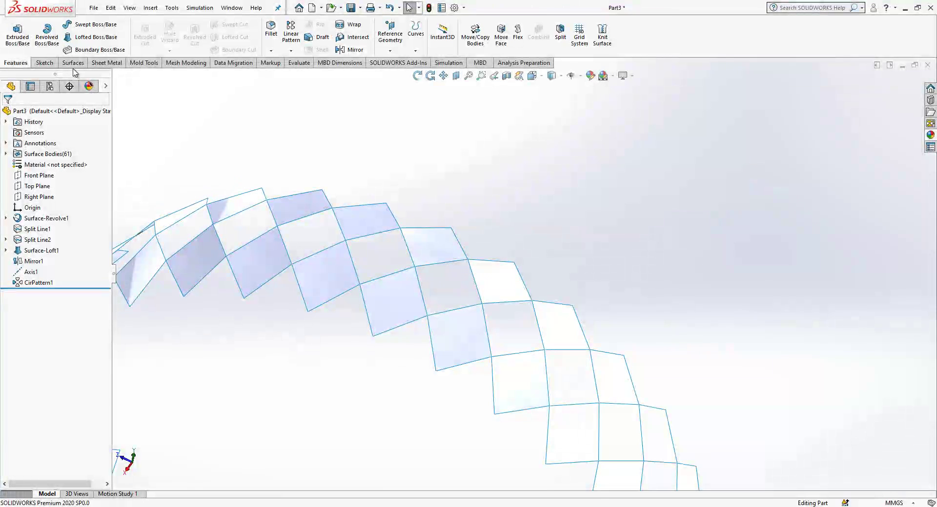
# Step: Fill the first triangular gap with a lofted surface between its two edges
pyautogui.click(72, 63)
pyautogui.click(70, 38)
pyautogui.press('Escape')
pyautogui.click(92, 37)
pyautogui.click(351, 294)
pyautogui.click(365, 308)
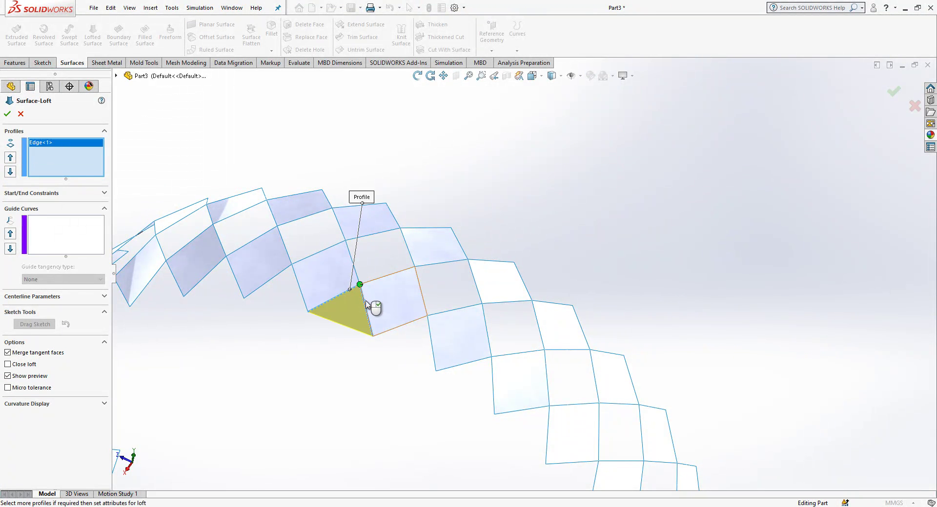
pyautogui.click(8, 114)
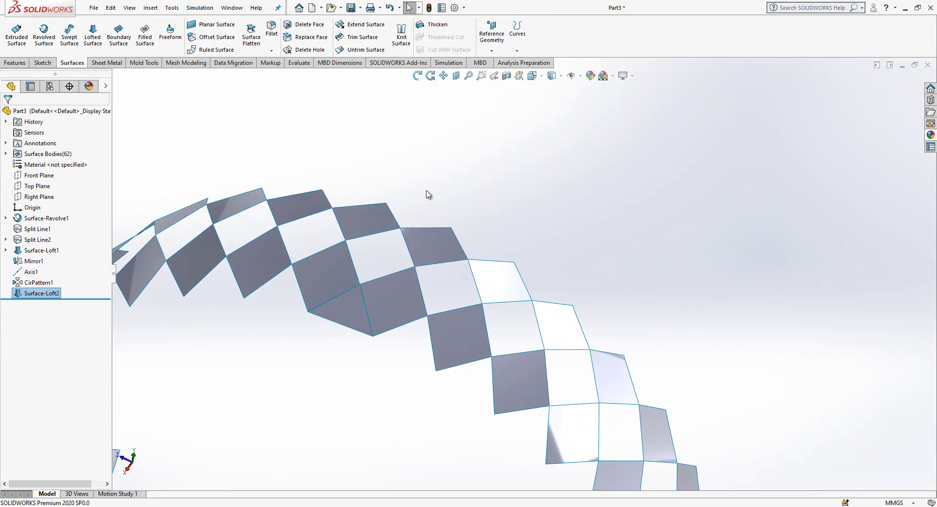
# Step: Fill the next gap with a second lofted surface, realigning the connector to untwist it
pyautogui.click(92, 39)
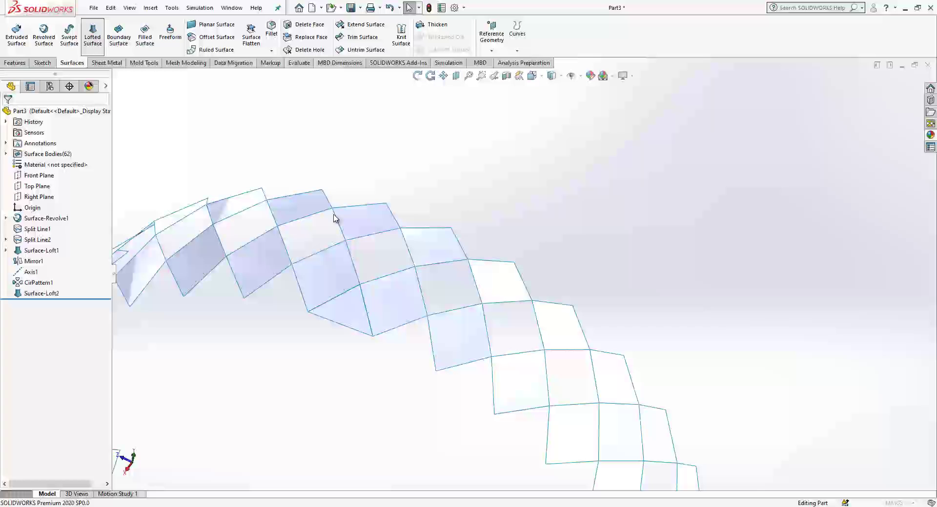
pyautogui.click(359, 239)
pyautogui.click(367, 284)
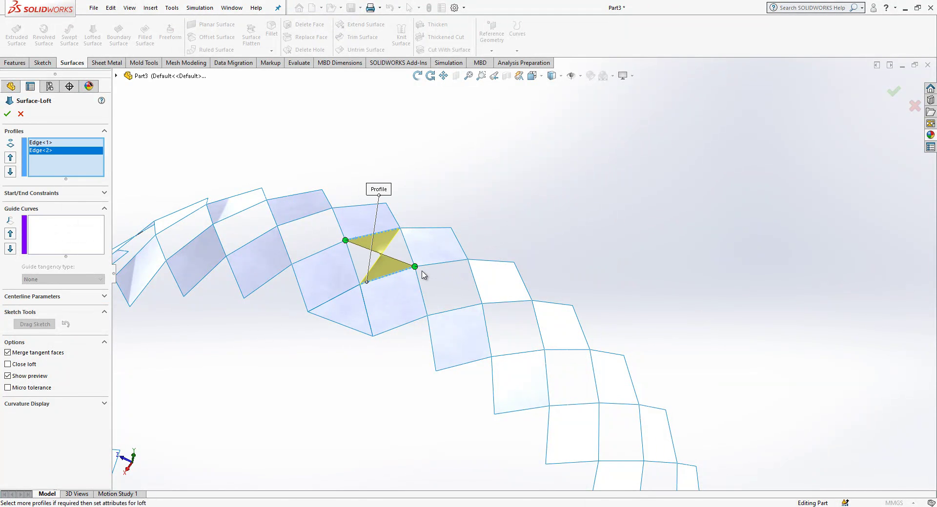
pyautogui.moveTo(415, 268); pyautogui.dragTo(360, 284)
pyautogui.click(6, 114)
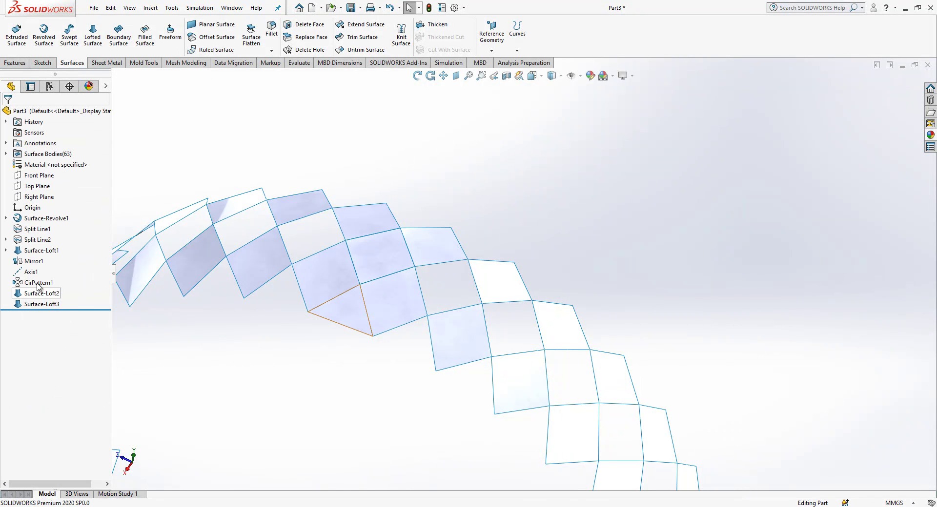
# Step: Mirror the Surface-Loft2 patch across the Right Plane as Mirror2
pyautogui.click(31, 197)
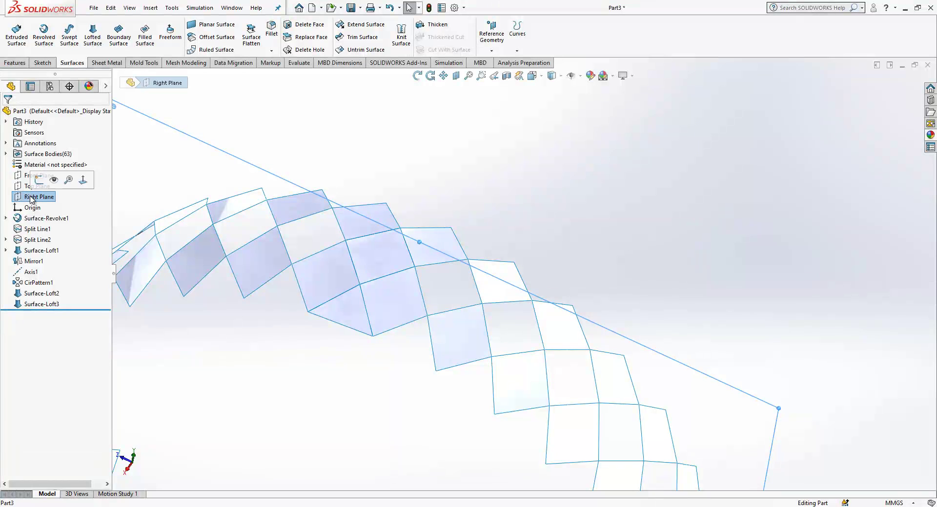
pyautogui.click(7, 154)
pyautogui.moveTo(106, 269); pyautogui.dragTo(109, 457)
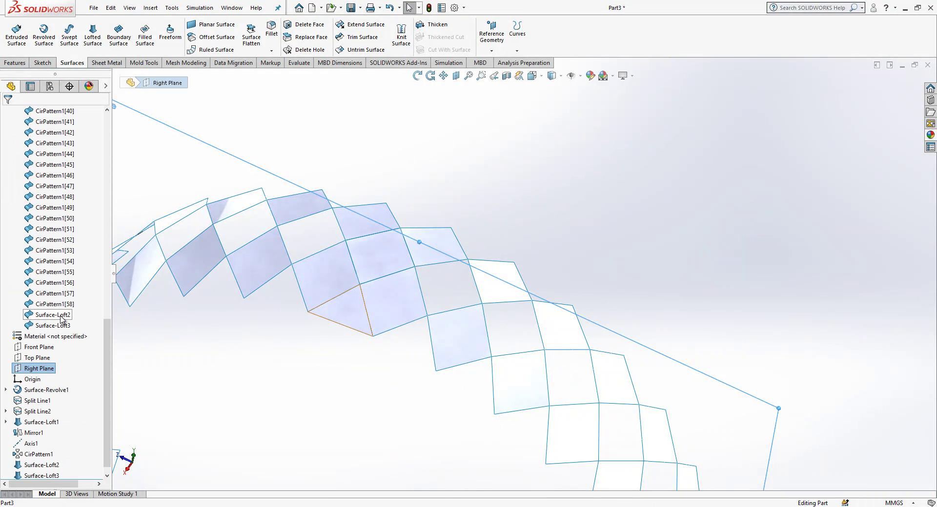
pyautogui.click(53, 315)
pyautogui.click(15, 62)
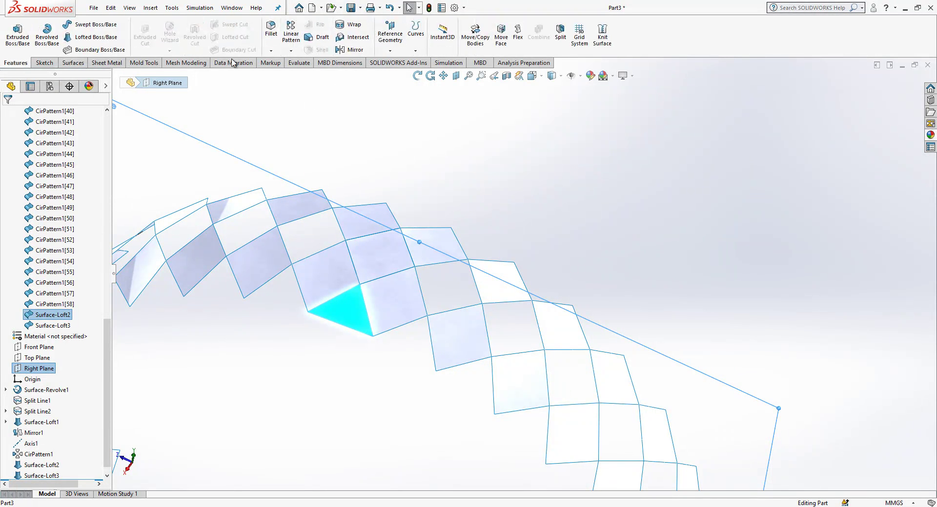
pyautogui.click(347, 50)
pyautogui.click(6, 114)
# Step: Inspect the mirrored patch, collapse the bodies list and start a Circular Pattern
pyautogui.moveTo(488, 234); pyautogui.dragTo(510, 288, button='middle')
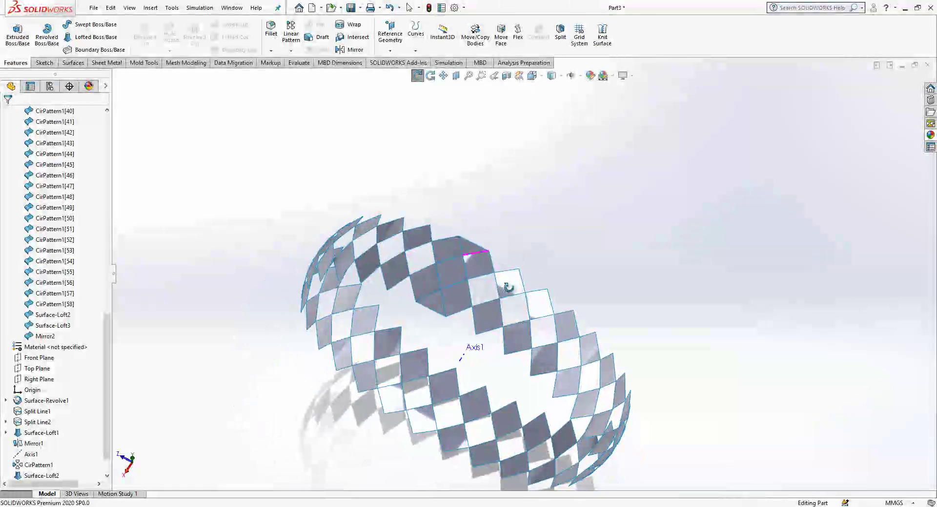
pyautogui.moveTo(509, 288); pyautogui.dragTo(508, 265)
pyautogui.press('Escape')
pyautogui.moveTo(107, 345); pyautogui.dragTo(117, 114)
pyautogui.click(6, 154)
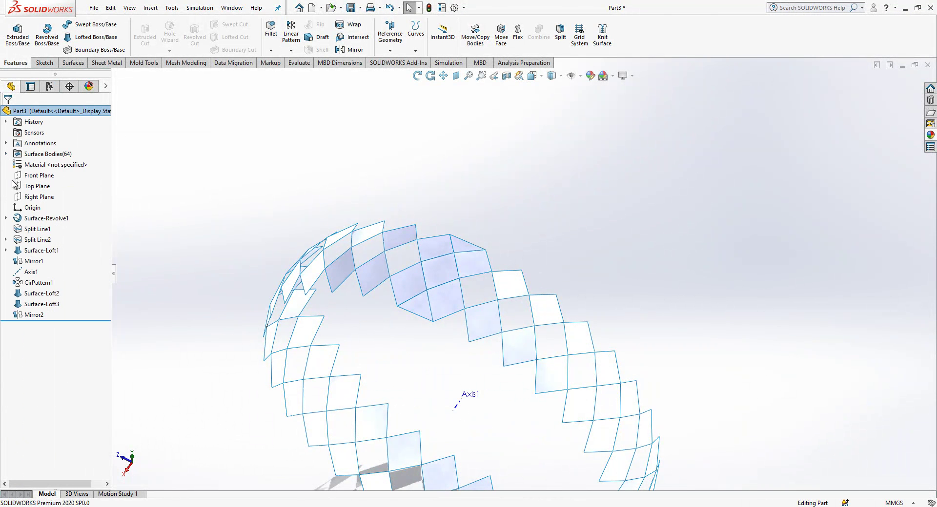
pyautogui.click(290, 50)
pyautogui.click(312, 74)
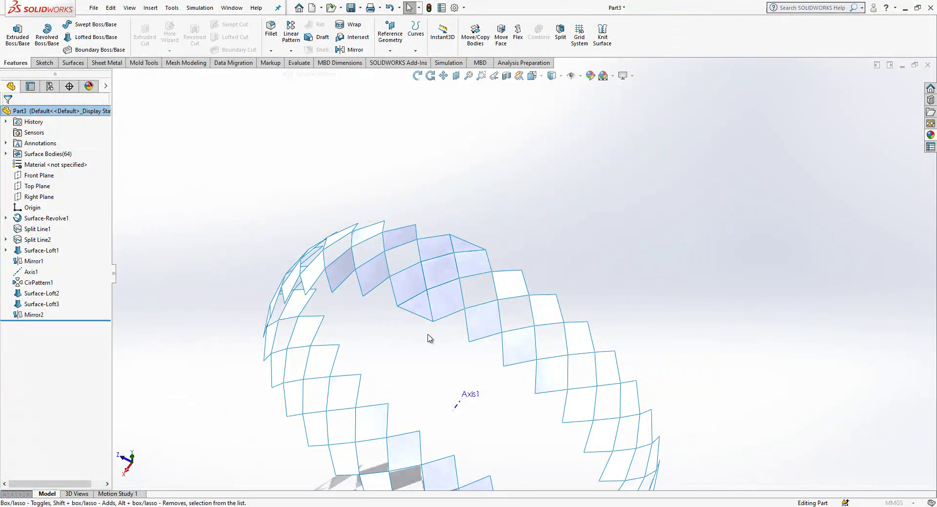
# Step: Body-pattern Surface-Loft2, Surface-Loft3 and Mirror2 30 times over 360° around Axis1, then inspect the band
pyautogui.click(460, 406)
pyautogui.click(15, 304)
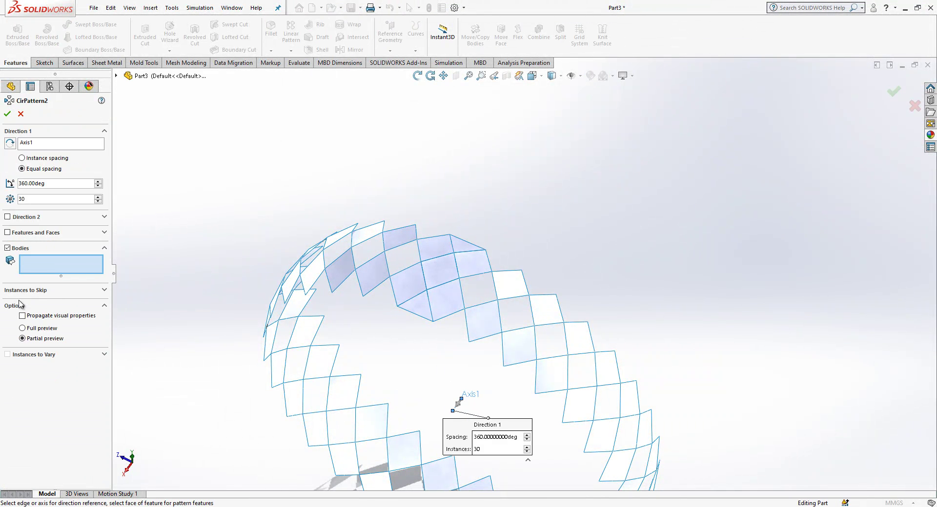
pyautogui.click(430, 312)
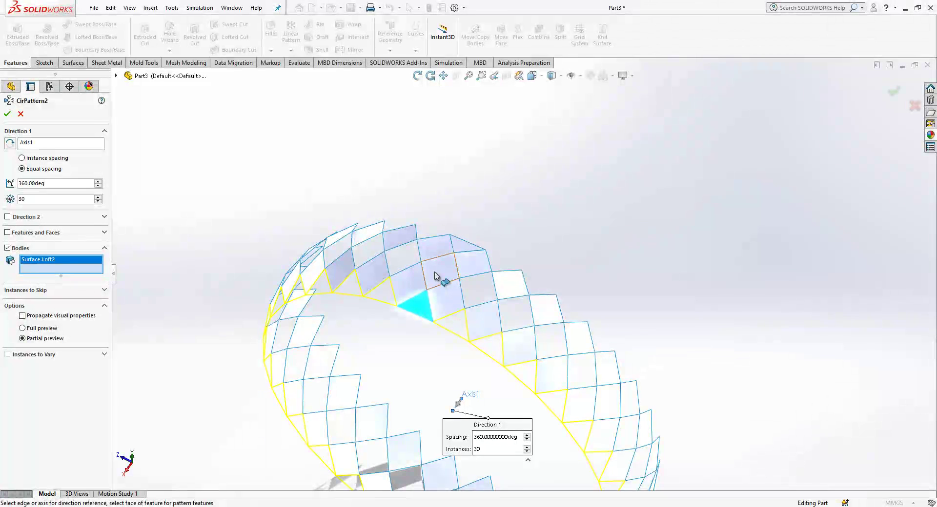
pyautogui.click(440, 276)
pyautogui.click(462, 247)
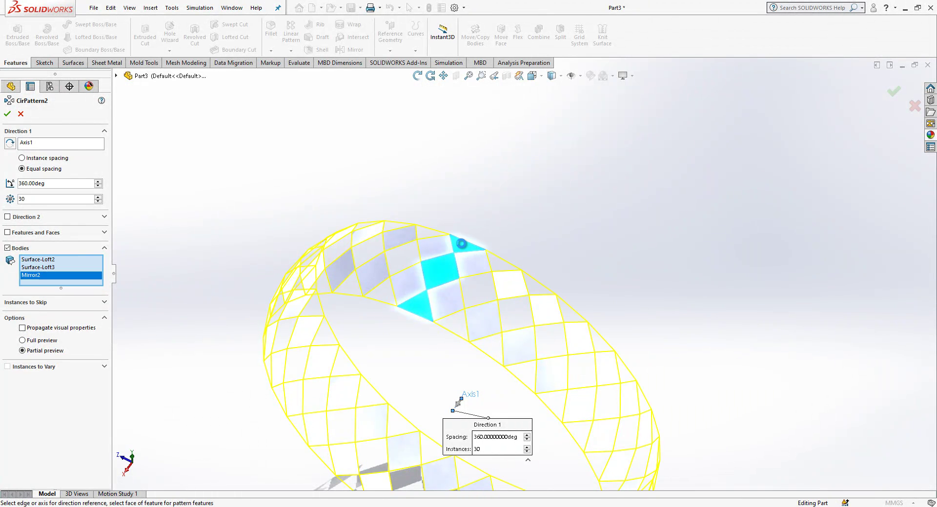
pyautogui.rightClick(462, 248)
pyautogui.scroll(1, 504, 299)
pyautogui.moveTo(503, 300); pyautogui.dragTo(550, 304, button='middle')
pyautogui.press('Escape')
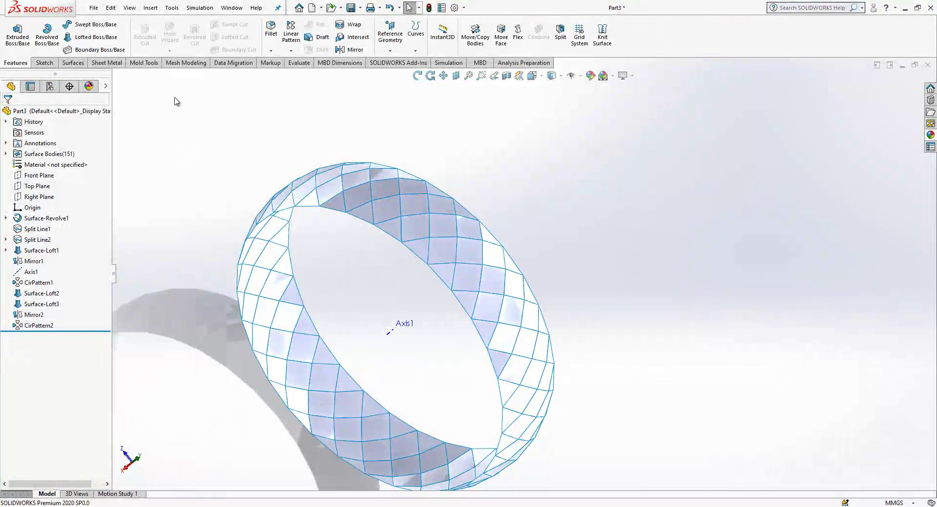
# Step: Box-select every patterned facet surface of the ring and knit them into Surface-Knit1
pyautogui.click(73, 63)
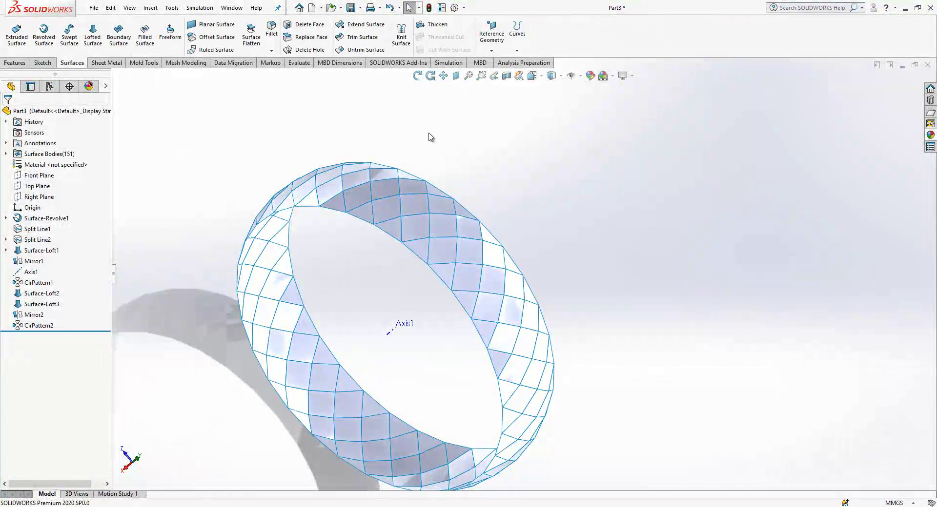
pyautogui.click(401, 37)
pyautogui.scroll(3, 581, 178)
pyautogui.moveTo(619, 167); pyautogui.dragTo(415, 422)
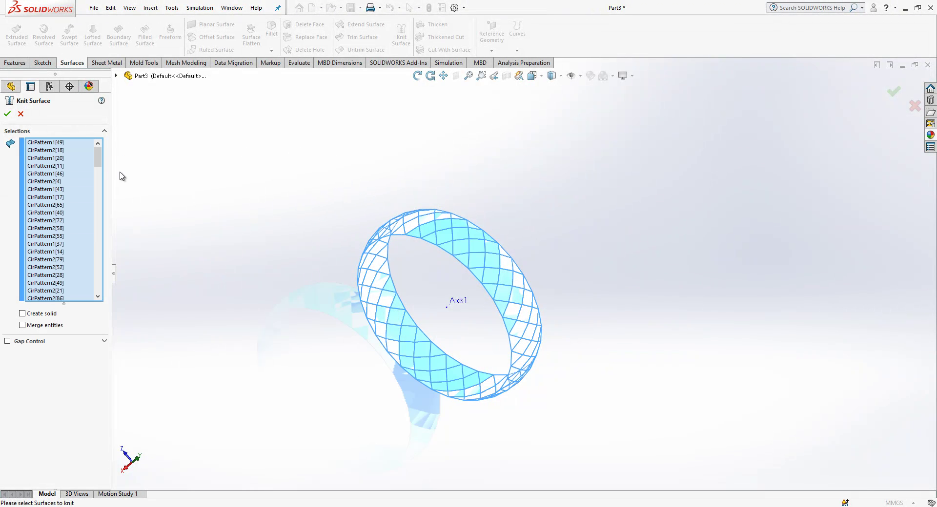
pyautogui.click(8, 115)
pyautogui.scroll(-2, 419, 332)
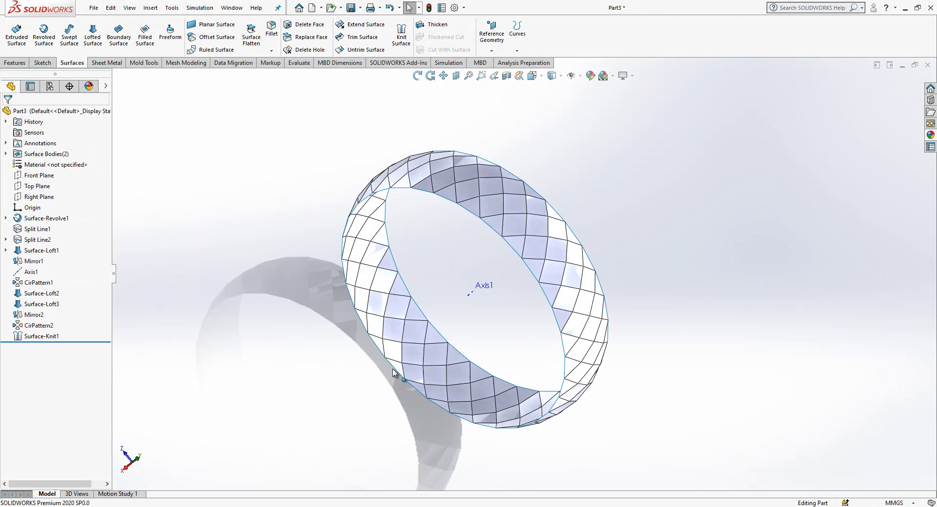
# Step: Select the ring's open edge loop and fill it with planar surface Surface-Plane1
pyautogui.rightClick(394, 370)
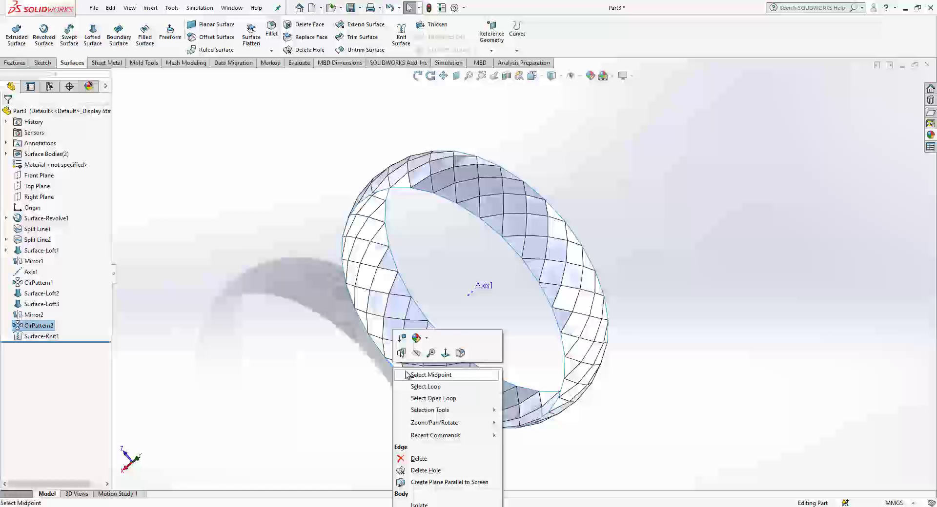
pyautogui.click(449, 404)
pyautogui.click(198, 29)
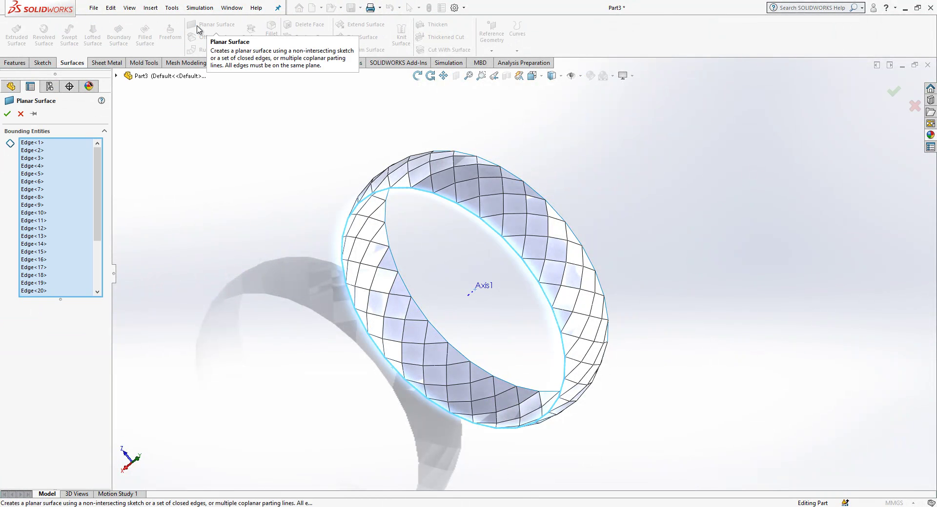
pyautogui.click(8, 113)
pyautogui.moveTo(509, 282); pyautogui.dragTo(579, 400, button='middle')
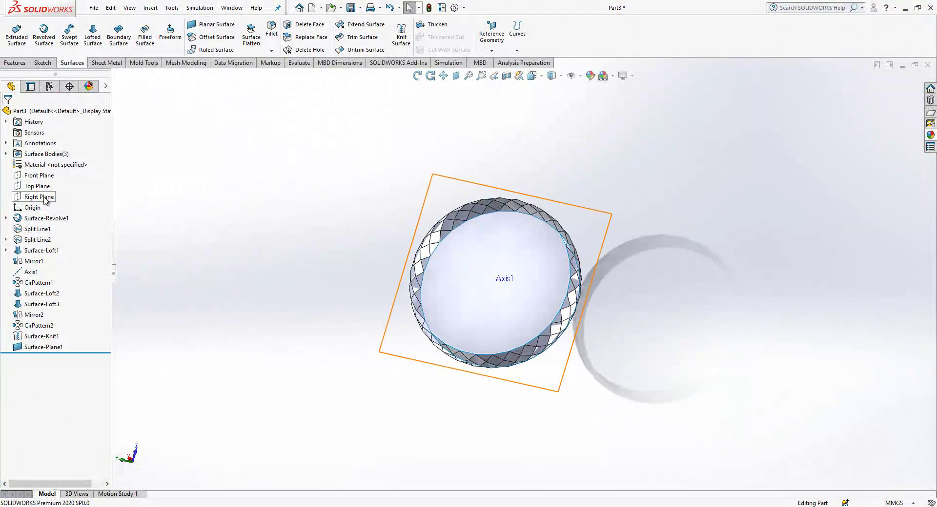
# Step: Create Plane1 parallel to the Right Plane through a vertex on the ring's other edge
pyautogui.click(45, 200)
pyautogui.moveTo(525, 329); pyautogui.dragTo(550, 256, button='middle')
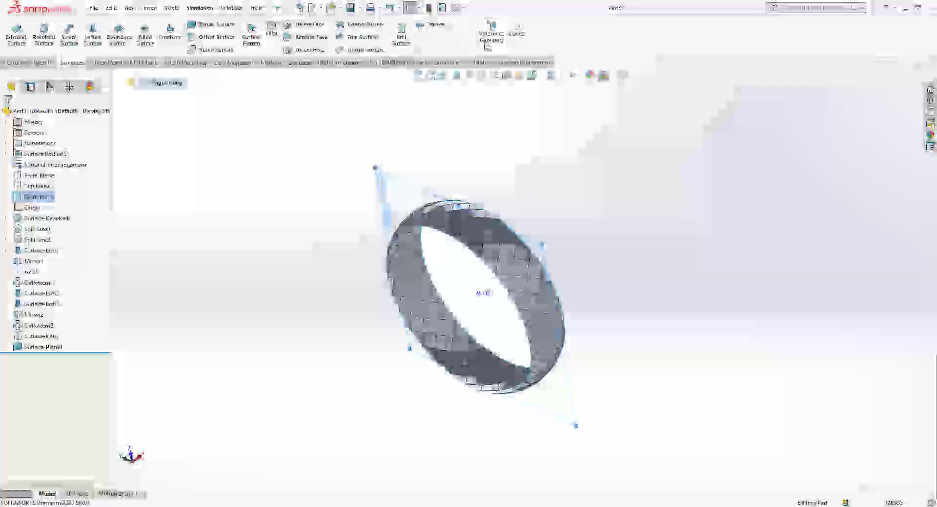
pyautogui.click(491, 51)
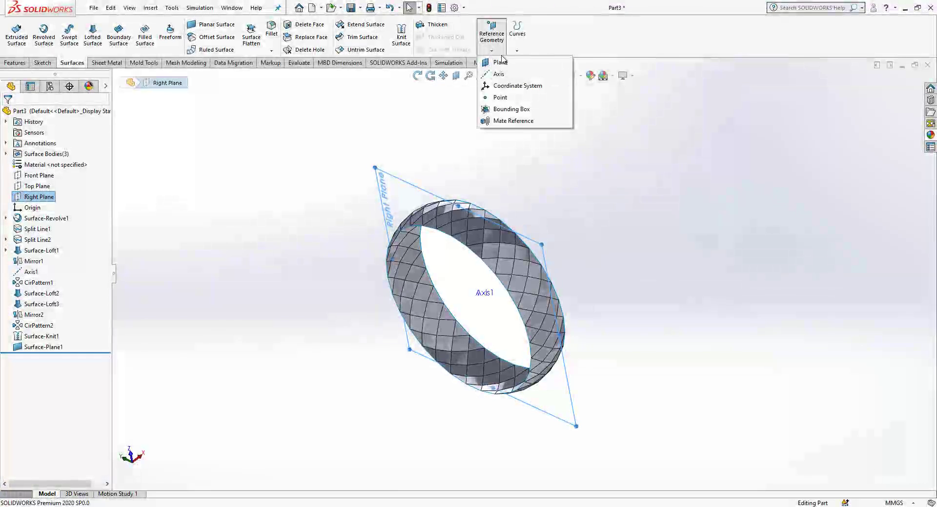
pyautogui.click(437, 230)
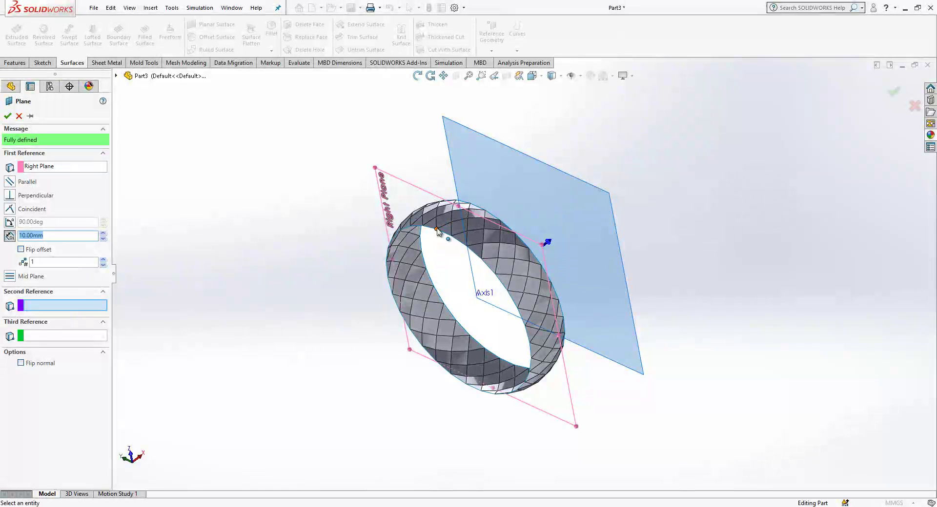
pyautogui.moveTo(257, 182); pyautogui.dragTo(313, 239, button='middle')
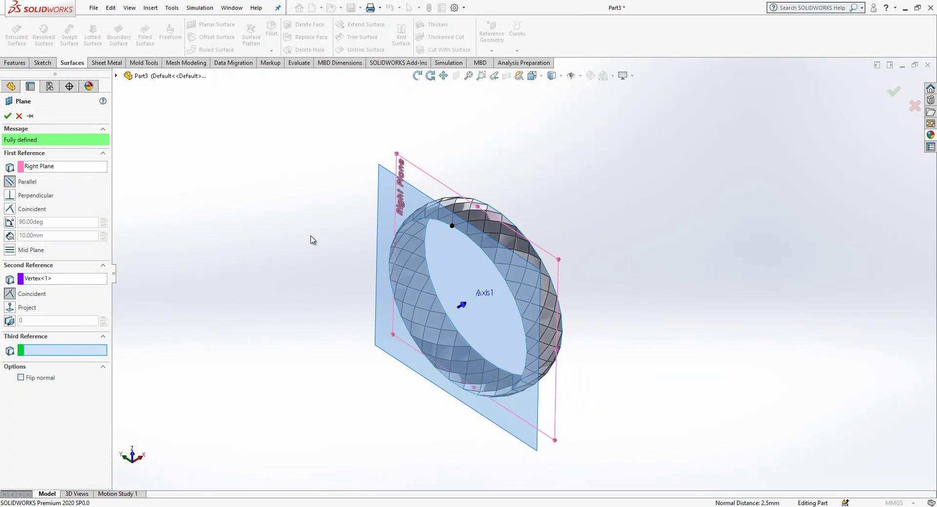
pyautogui.click(7, 116)
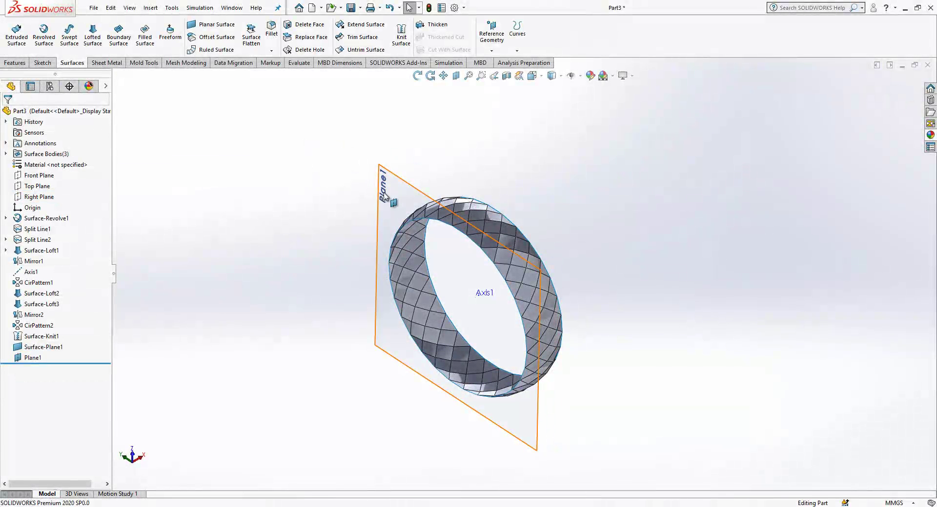
pyautogui.click(395, 174)
# Step: Sketch on Plane1 and convert the band's other open edge loop into Sketch3 geometry
pyautogui.click(431, 160)
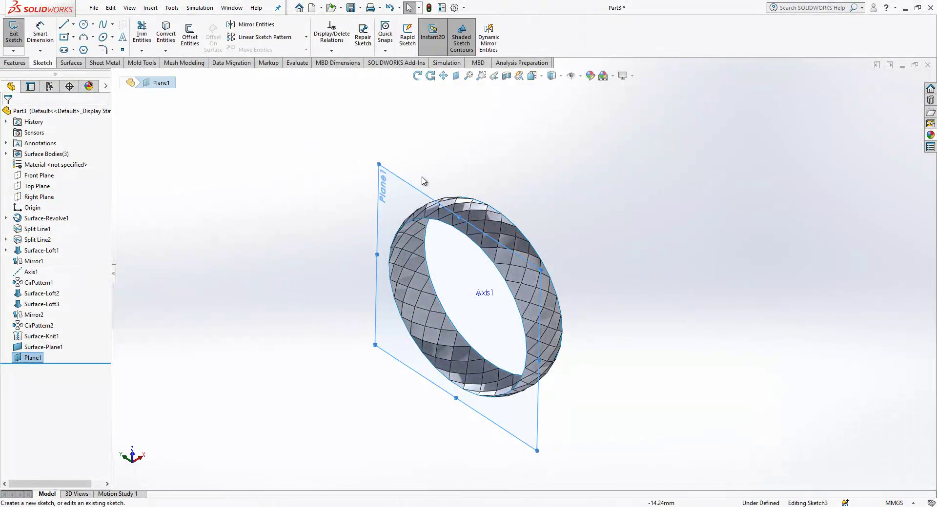
pyautogui.rightClick(436, 222)
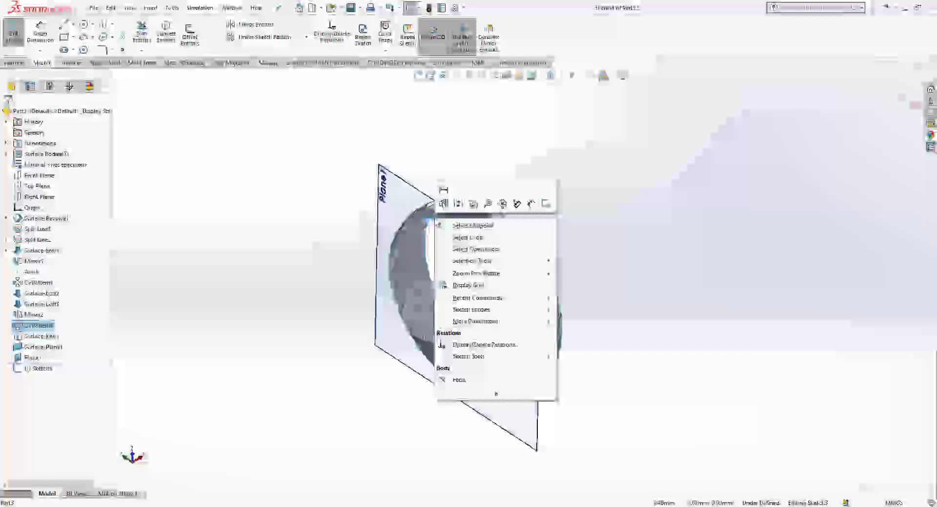
pyautogui.click(485, 257)
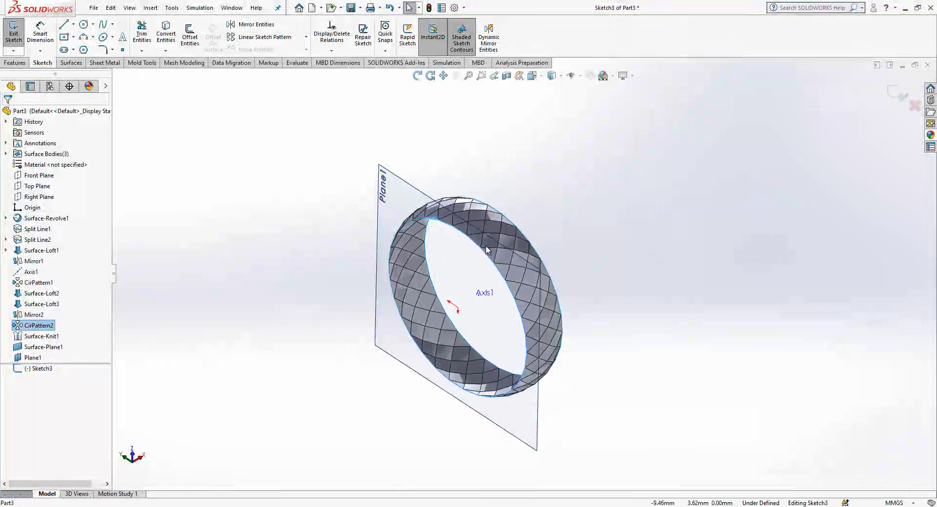
pyautogui.click(169, 42)
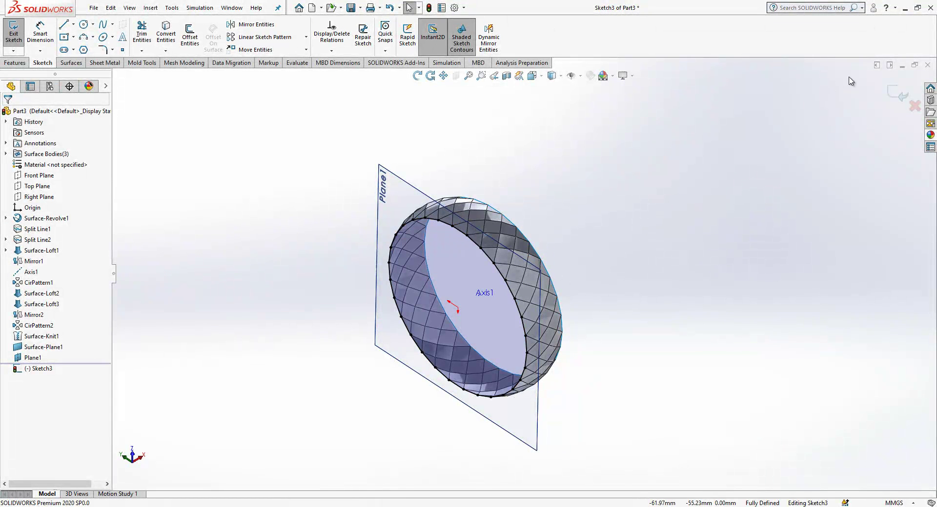
pyautogui.click(20, 63)
# Step: Discard the extruded-surface preview and fill Sketch3 with planar surface Surface-Plane2
pyautogui.click(82, 63)
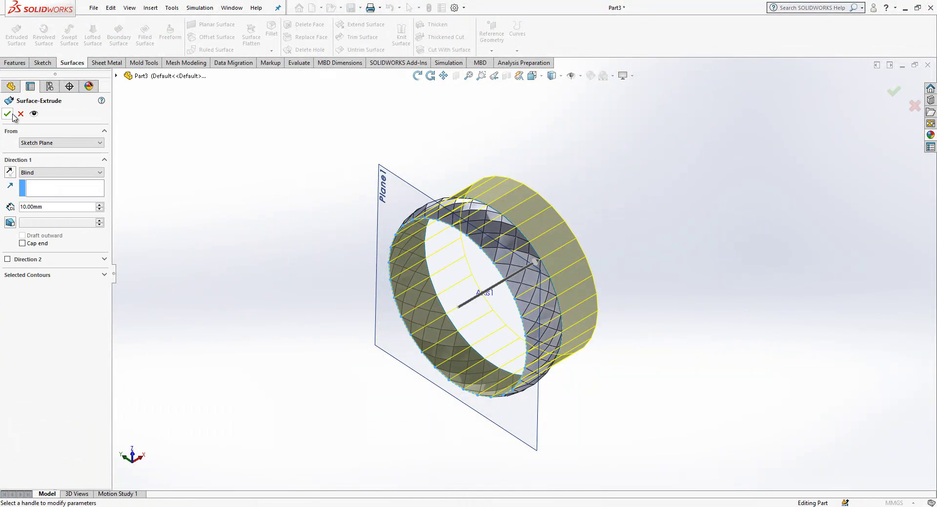
pyautogui.click(20, 114)
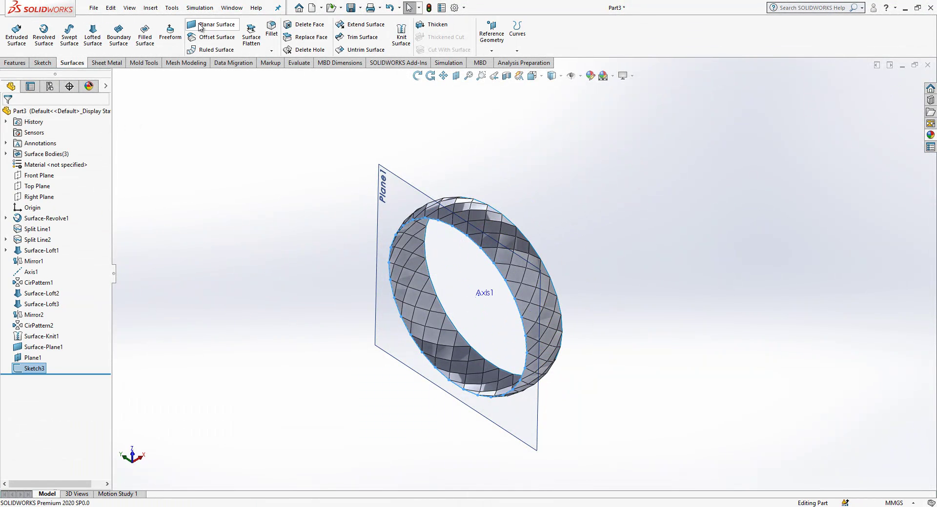
pyautogui.click(200, 27)
pyautogui.press('Return')
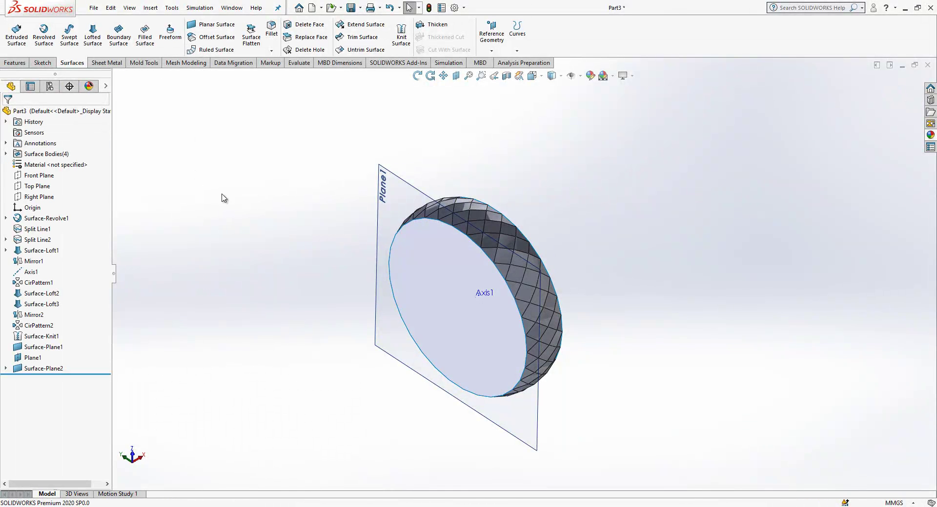
pyautogui.moveTo(408, 397); pyautogui.dragTo(447, 370, button='middle')
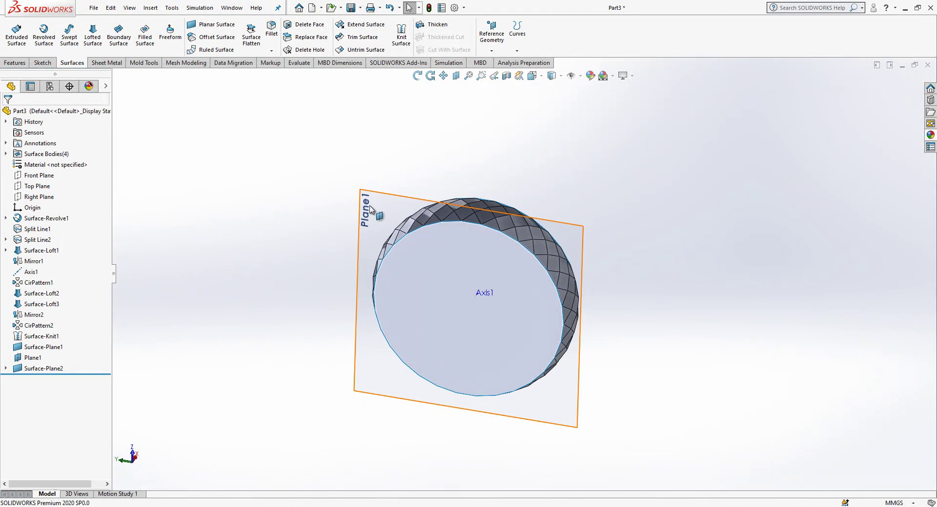
# Step: Hide Plane1
pyautogui.click(368, 202)
pyautogui.click(429, 177)
pyautogui.moveTo(413, 205); pyautogui.dragTo(371, 294, button='middle')
# Step: Knit Surface-Knit1, Surface-Plane2 and Surface-Plane1 into a solid, then select the Surface-Plane2 cap face
pyautogui.click(400, 39)
pyautogui.click(410, 244)
pyautogui.click(425, 260)
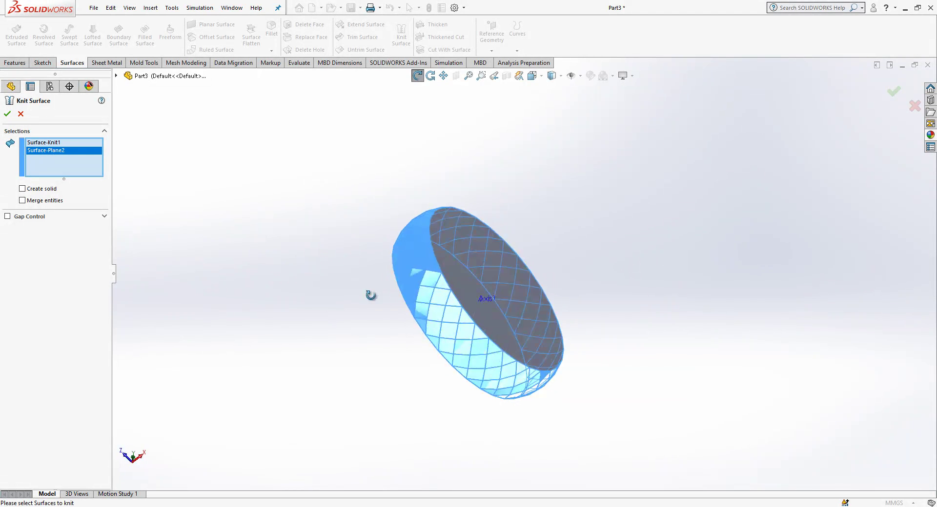
pyautogui.click(436, 261)
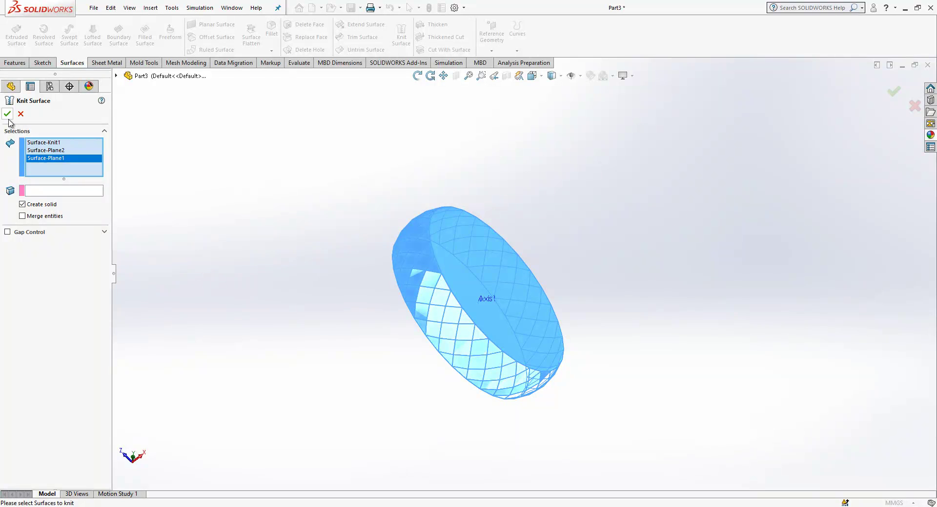
pyautogui.moveTo(288, 259); pyautogui.dragTo(506, 279, button='middle')
pyautogui.scroll(-2, 508, 278)
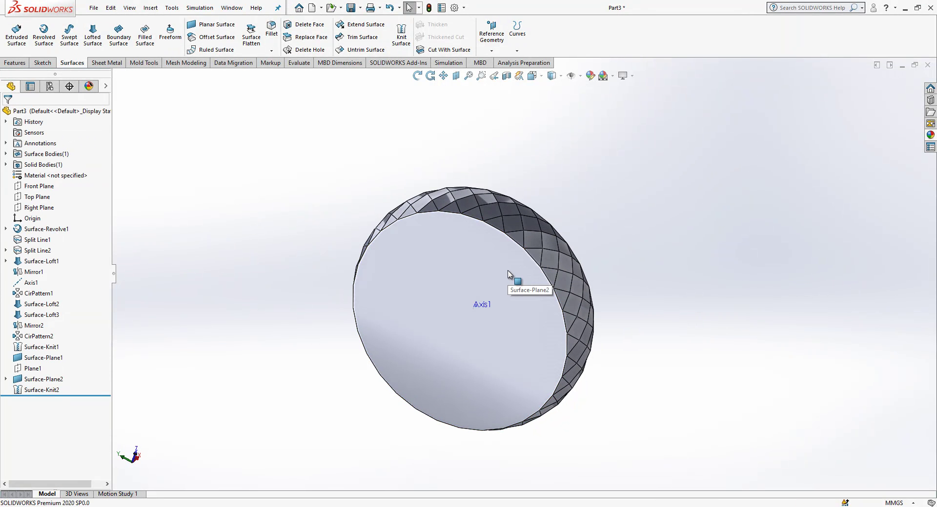
pyautogui.click(507, 274)
# Step: Sketch an origin-centred circle on the cap face and dimension it to 19 mm diameter
pyautogui.click(552, 240)
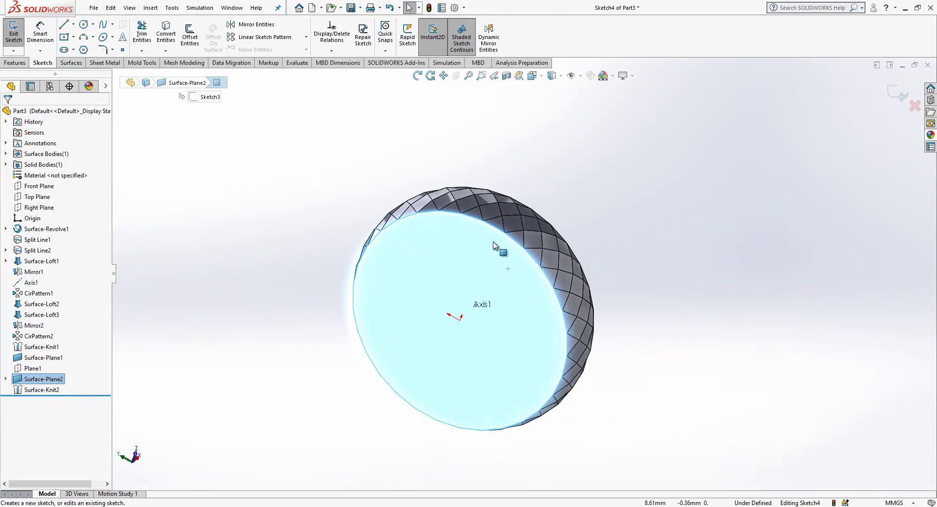
pyautogui.click(84, 24)
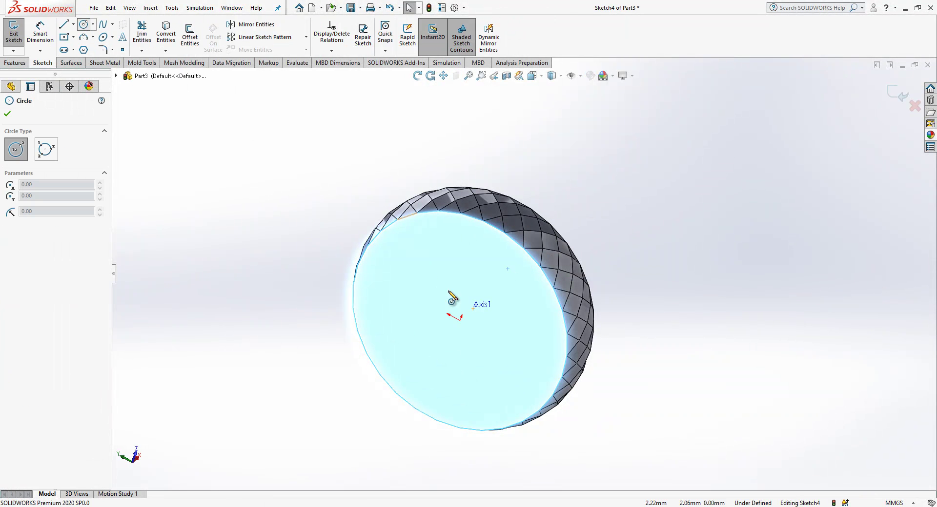
pyautogui.click(460, 321)
pyautogui.click(445, 217)
pyautogui.moveTo(445, 231); pyautogui.dragTo(445, 222, button='right')
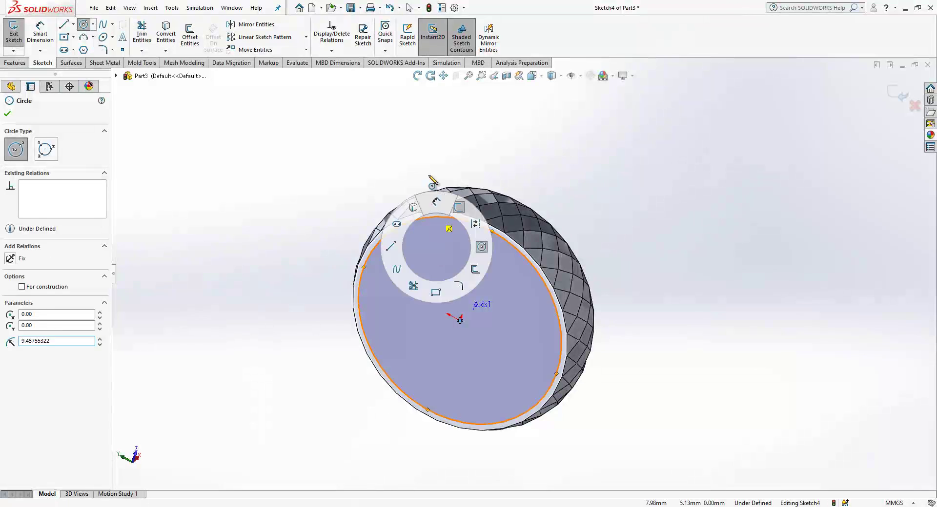
pyautogui.click(446, 221)
pyautogui.click(439, 303)
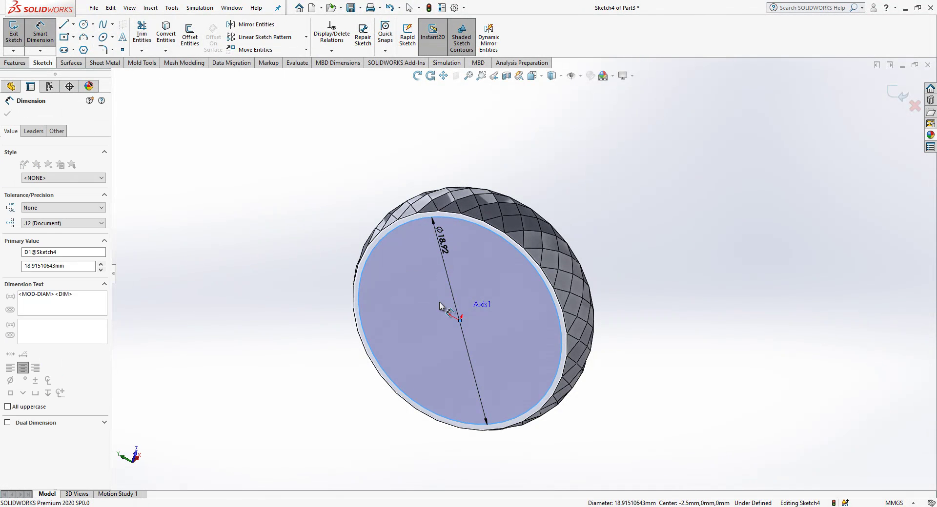
pyautogui.write('19')
pyautogui.press('Return')
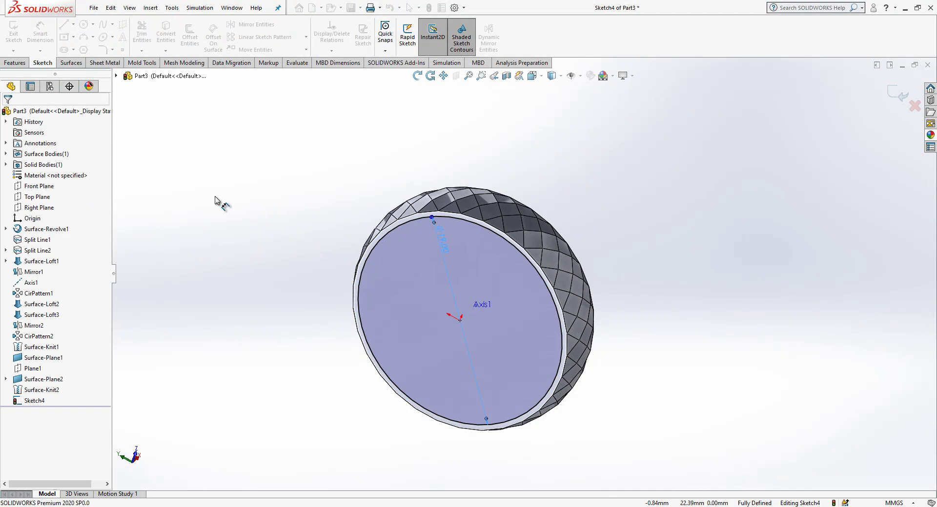
# Step: Extrude-cut the circle Up To Next to hollow the ring
pyautogui.click(15, 63)
pyautogui.click(140, 34)
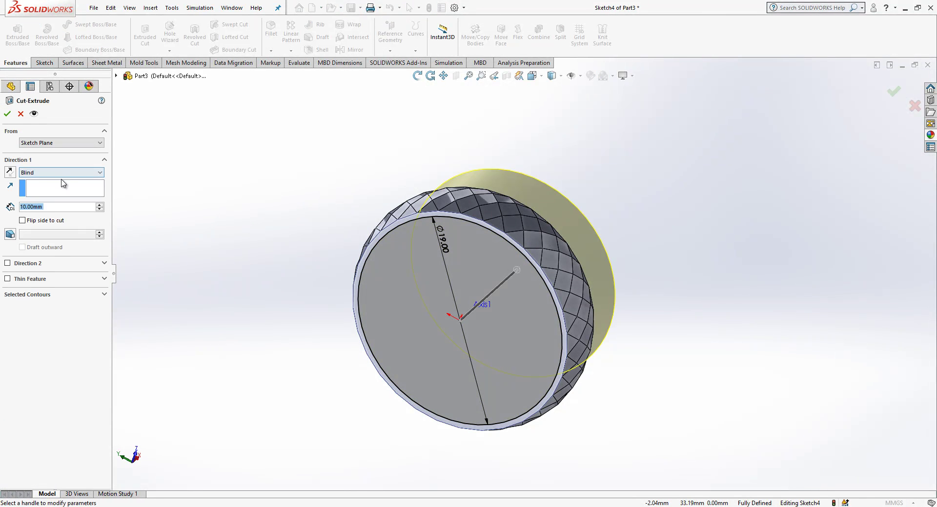
pyautogui.click(67, 173)
pyautogui.click(39, 200)
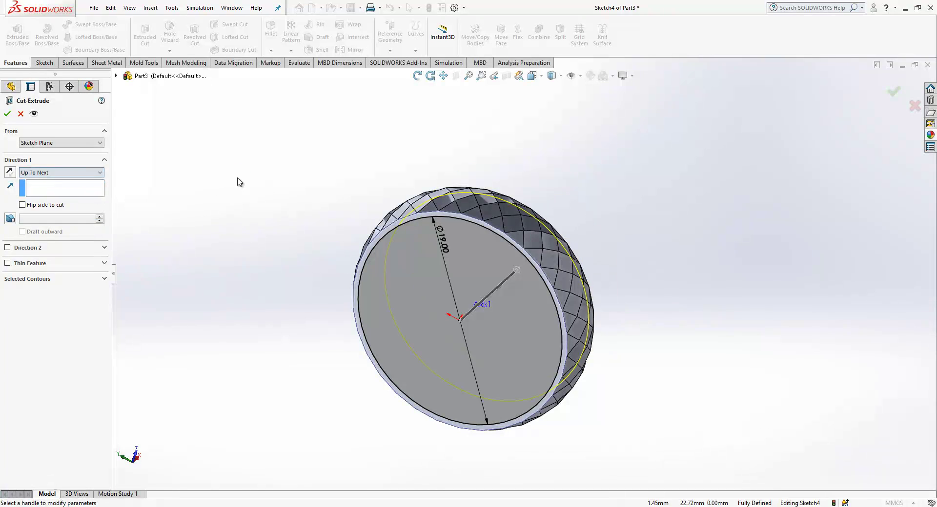
pyautogui.moveTo(360, 246); pyautogui.dragTo(492, 216, button='middle')
# Step: Turn the view normal to the Front Plane and start a sketch on it
pyautogui.click(37, 197)
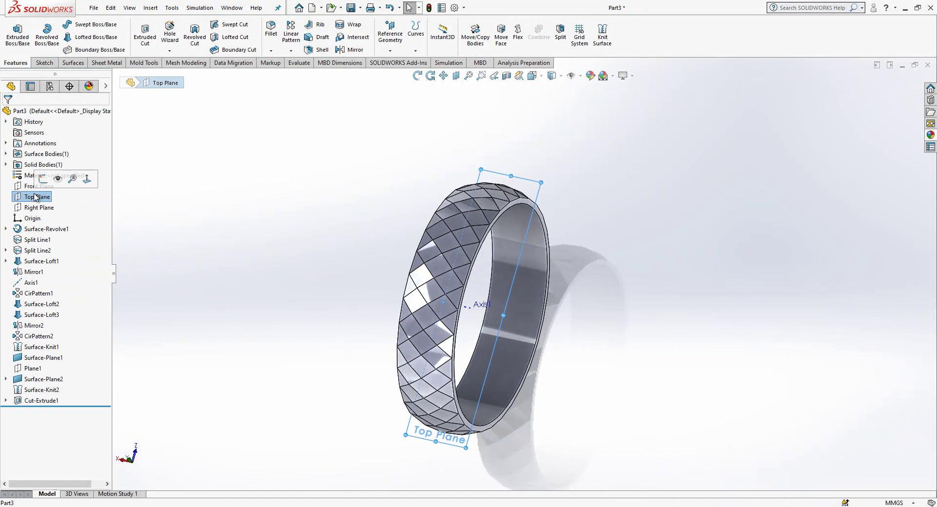
pyautogui.moveTo(226, 264); pyautogui.dragTo(334, 340, button='middle')
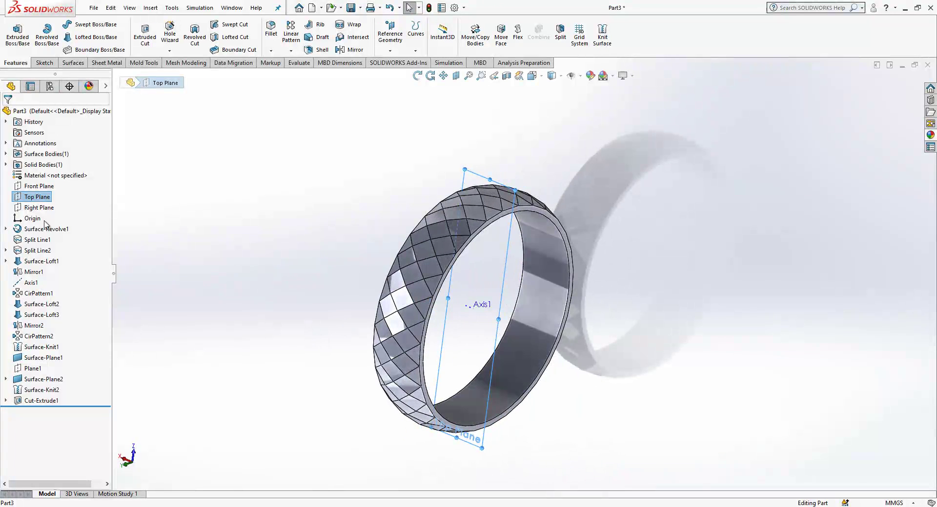
pyautogui.click(27, 189)
pyautogui.click(79, 171)
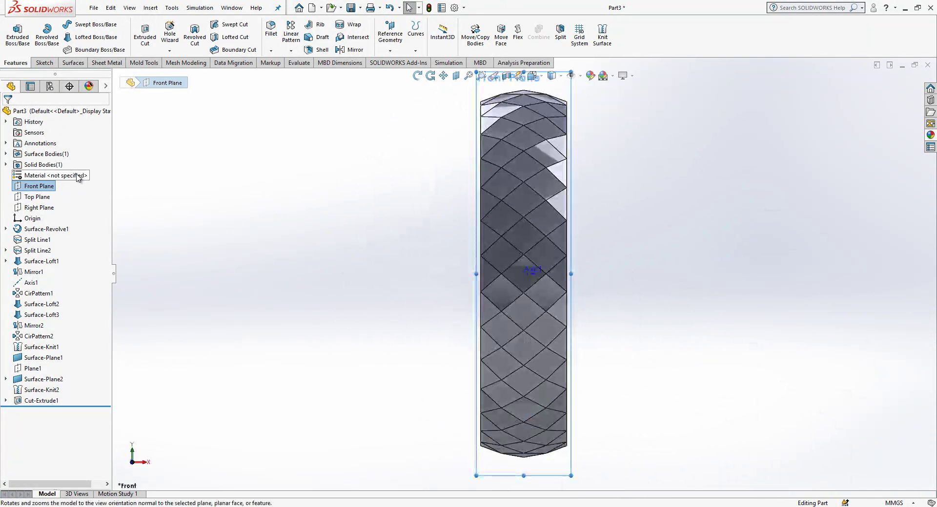
pyautogui.click(6, 229)
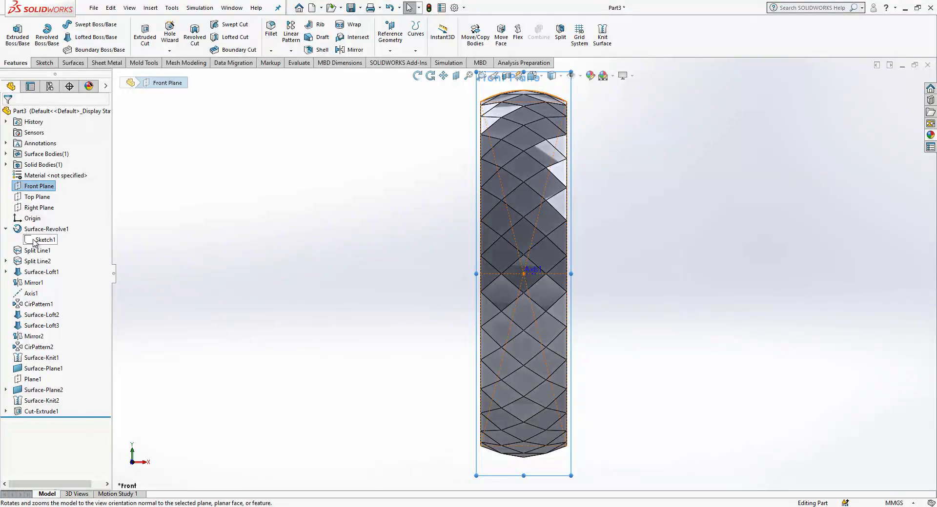
pyautogui.rightClick(44, 191)
pyautogui.click(73, 169)
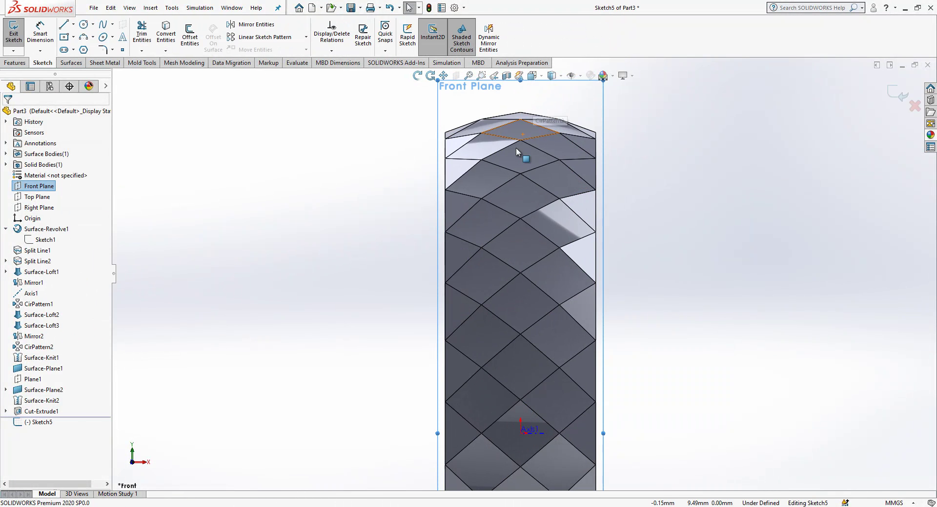
# Step: Draw a closed line profile from the origin up beside the band's top edge
pyautogui.click(63, 24)
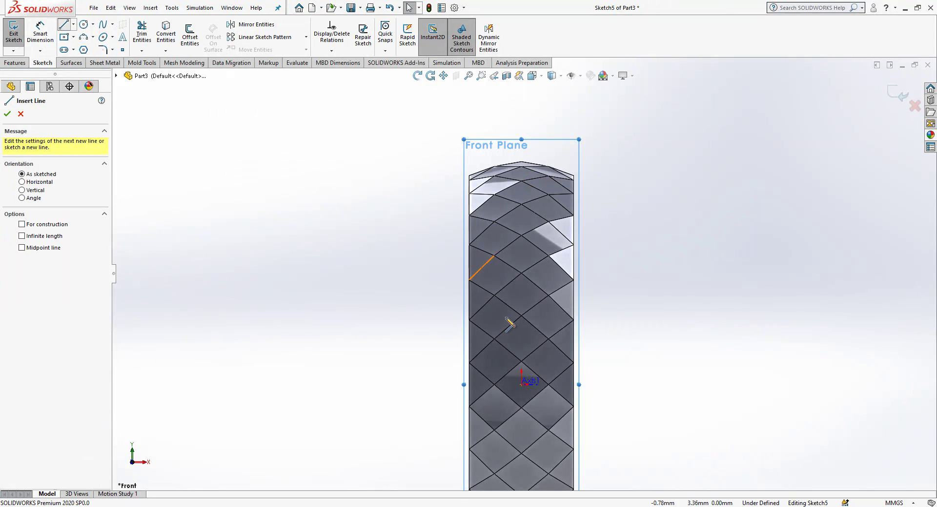
pyautogui.click(521, 388)
pyautogui.click(521, 192)
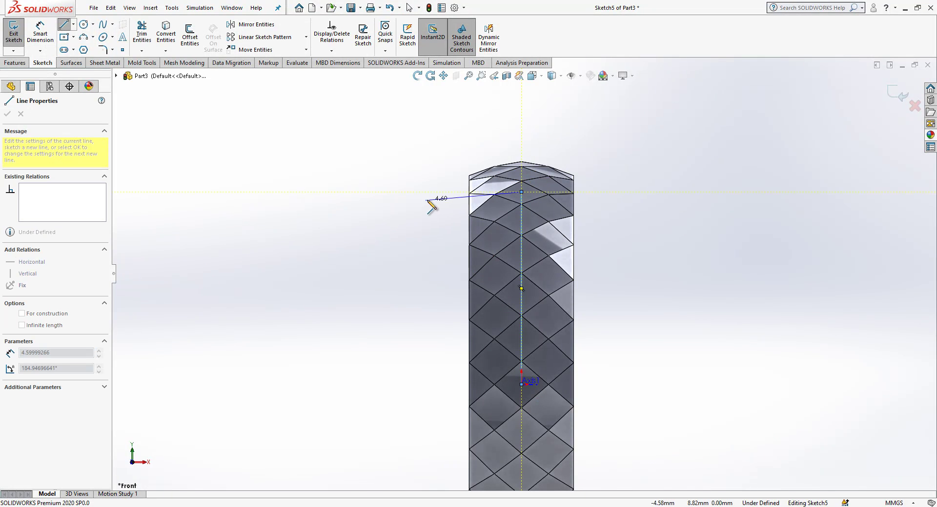
pyautogui.click(469, 192)
pyautogui.scroll(-8, 476, 194)
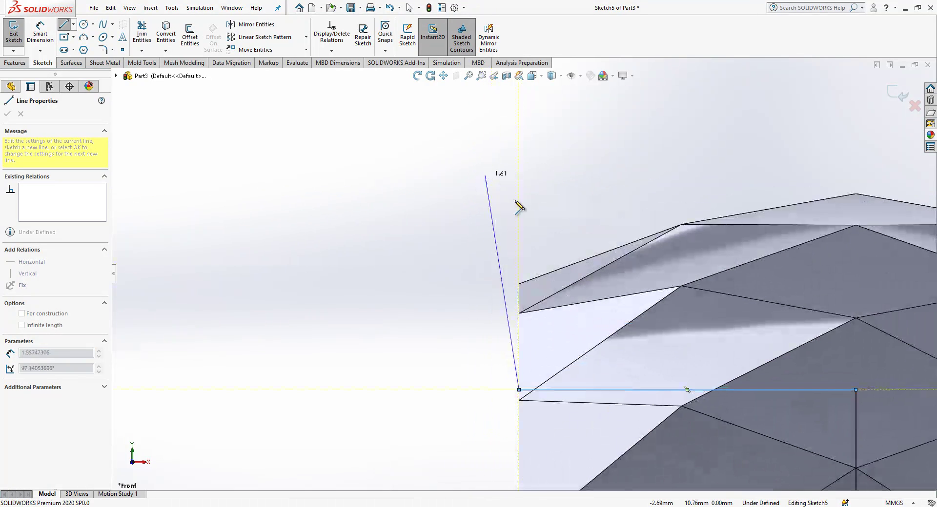
pyautogui.click(513, 312)
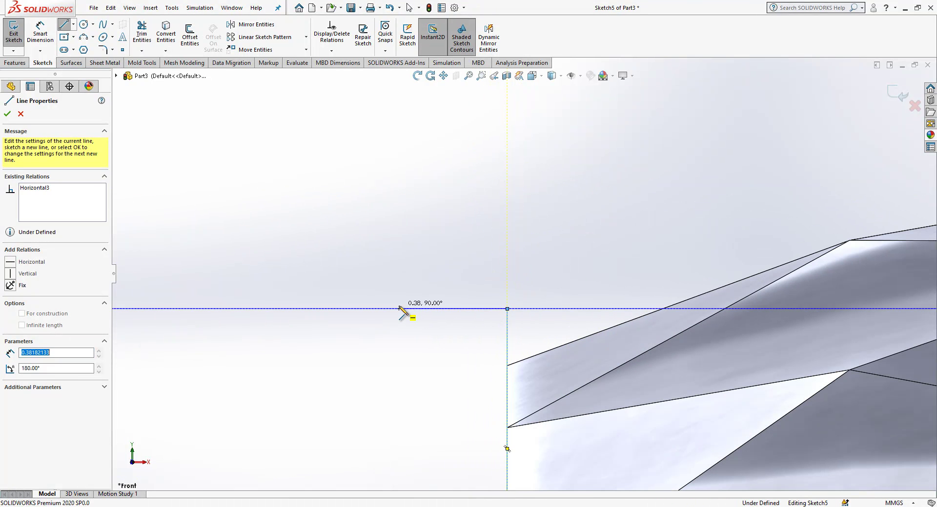
pyautogui.scroll(4, 405, 312)
pyautogui.click(451, 293)
pyautogui.scroll(2, 444, 352)
pyautogui.click(473, 425)
pyautogui.click(590, 425)
pyautogui.press('Escape')
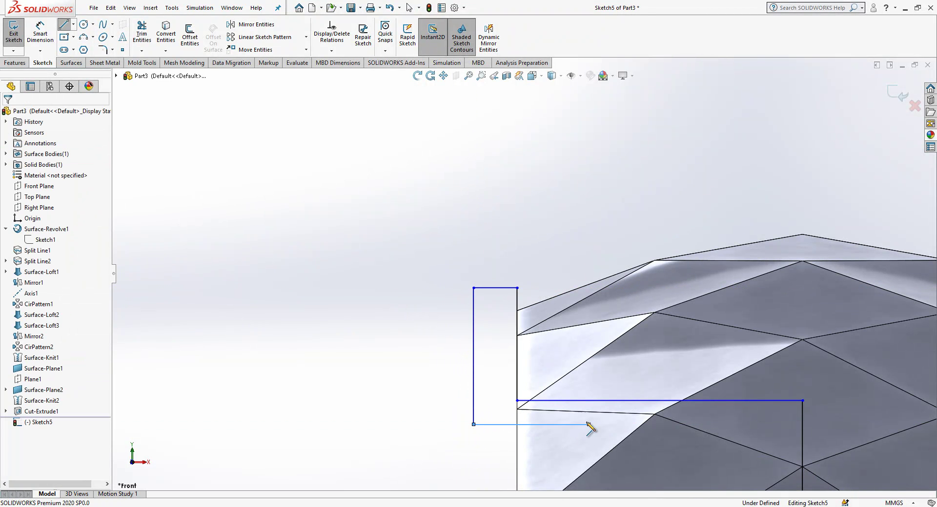
# Step: Make the vertical origin line construction and the profile corner coincident with the ring's inner edge
pyautogui.scroll(4, 523, 266)
pyautogui.click(634, 334)
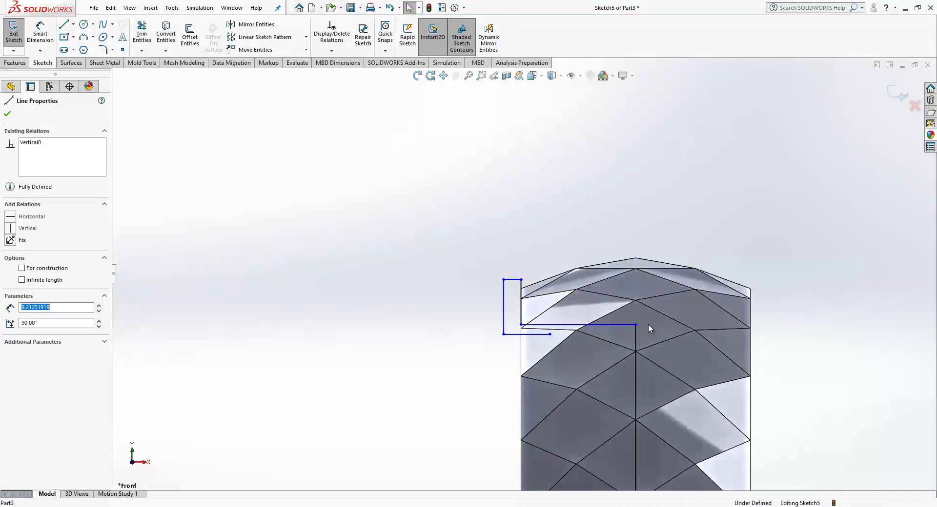
pyautogui.click(677, 306)
pyautogui.moveTo(584, 322); pyautogui.dragTo(608, 334, button='middle')
pyautogui.scroll(1, 609, 335)
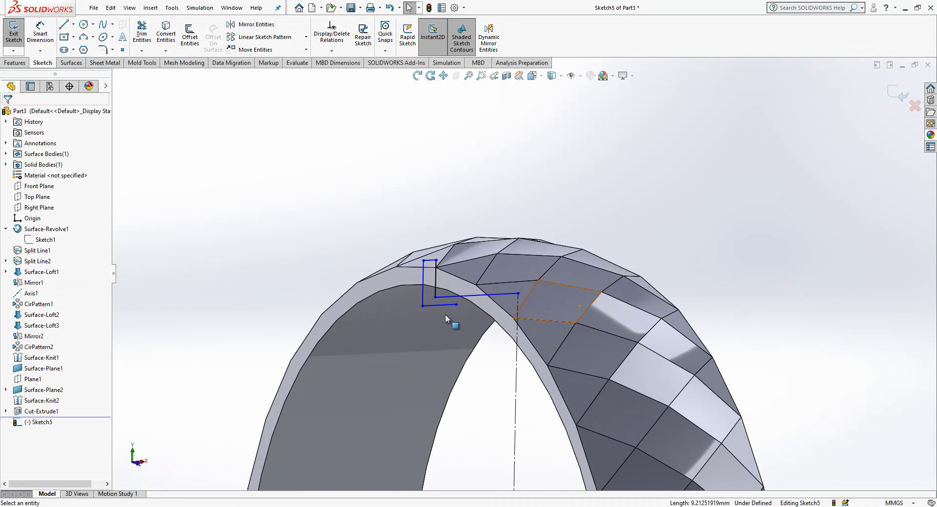
pyautogui.click(435, 298)
pyautogui.keyDown('ctrl'); pyautogui.click(442, 289); pyautogui.keyUp('ctrl')
pyautogui.click(26, 284)
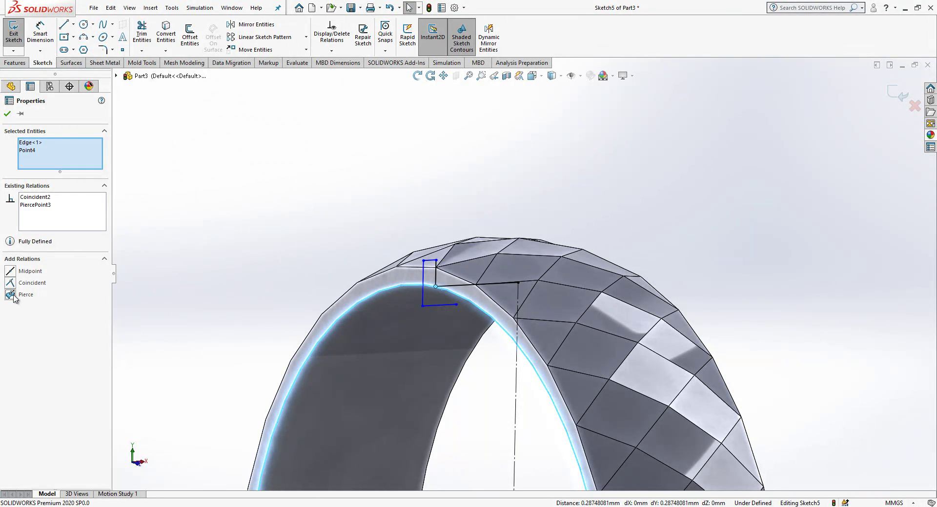
pyautogui.click(588, 222)
pyautogui.click(532, 76)
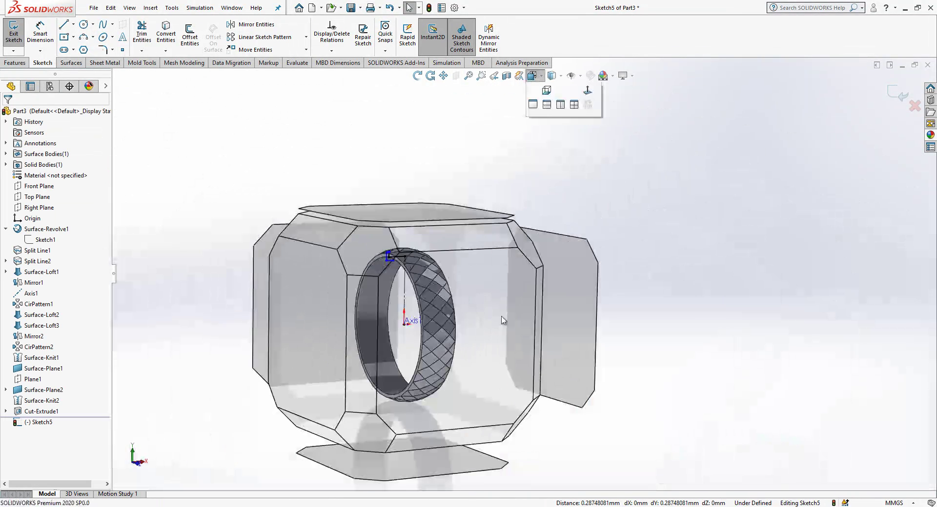
# Step: Dimension the profile with a 0.75 vertical spacing and a 0.60 top-line width
pyautogui.click(501, 315)
pyautogui.scroll(-8, 508, 175)
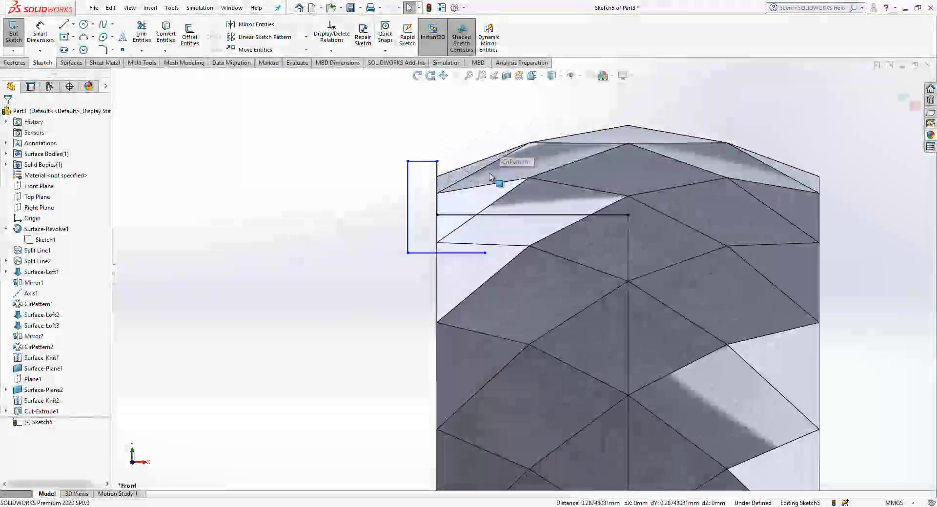
pyautogui.click(40, 34)
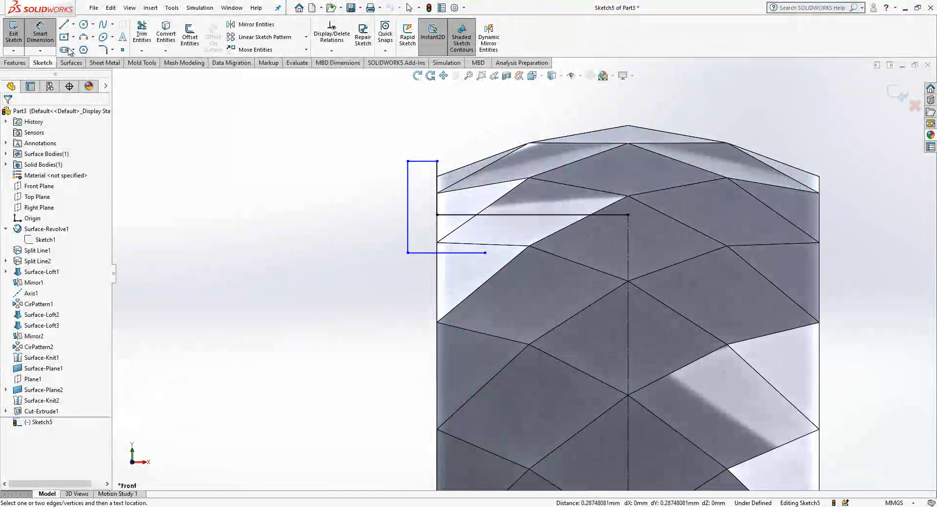
pyautogui.click(480, 254)
pyautogui.click(487, 215)
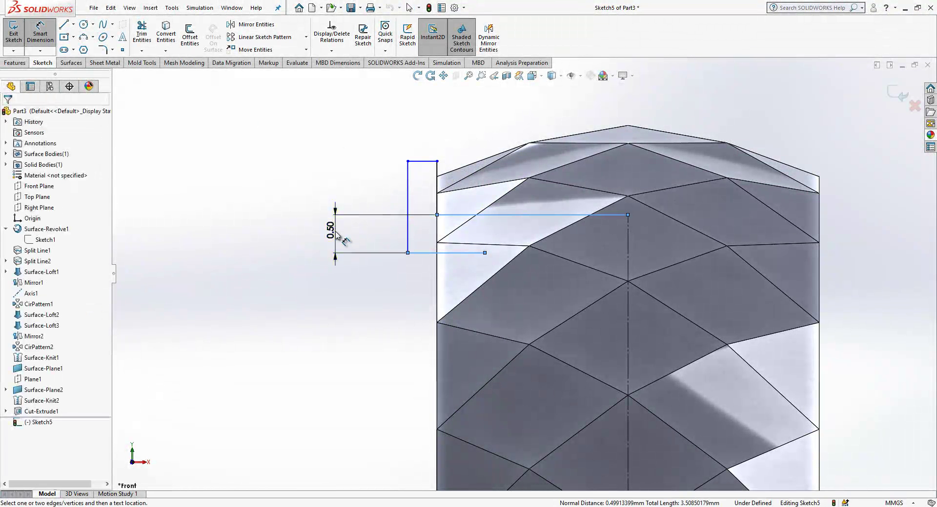
pyautogui.click(336, 235)
pyautogui.write('0.75')
pyautogui.press('Return')
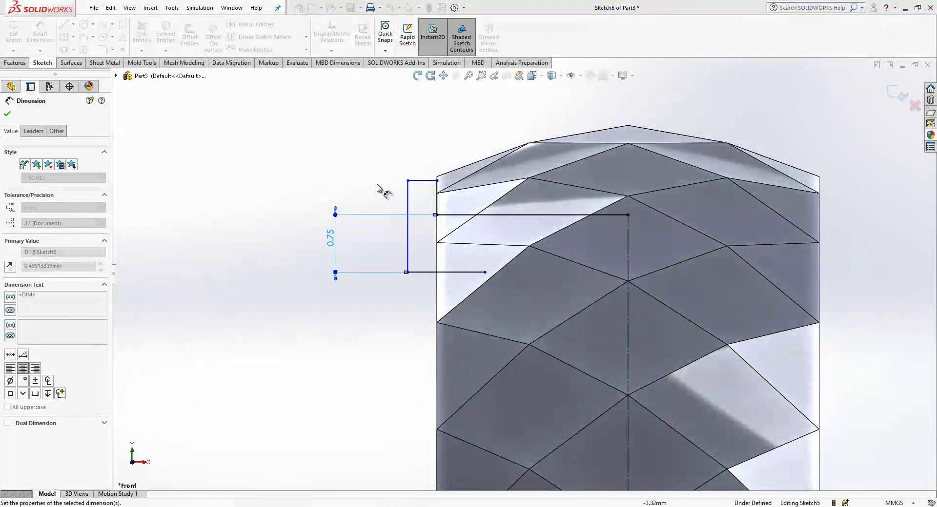
pyautogui.click(420, 186)
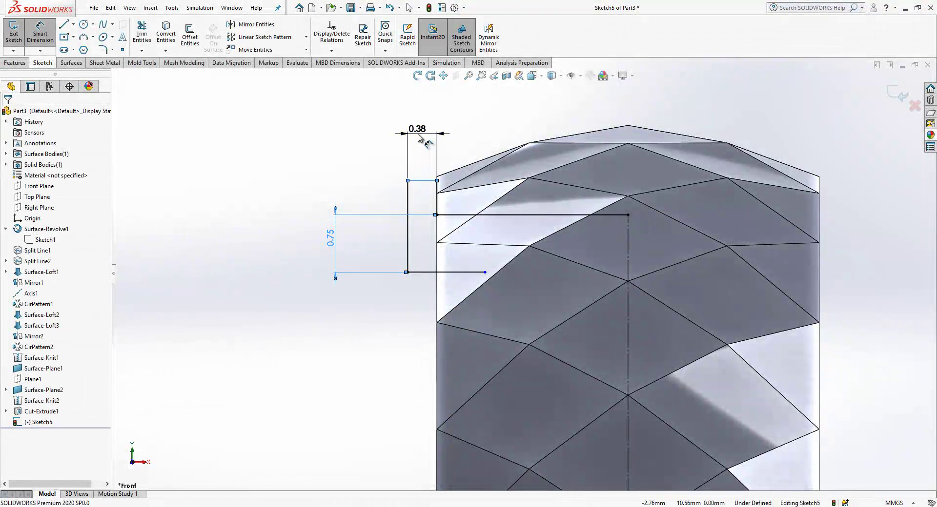
pyautogui.click(418, 131)
pyautogui.write('0.6')
pyautogui.press('Return')
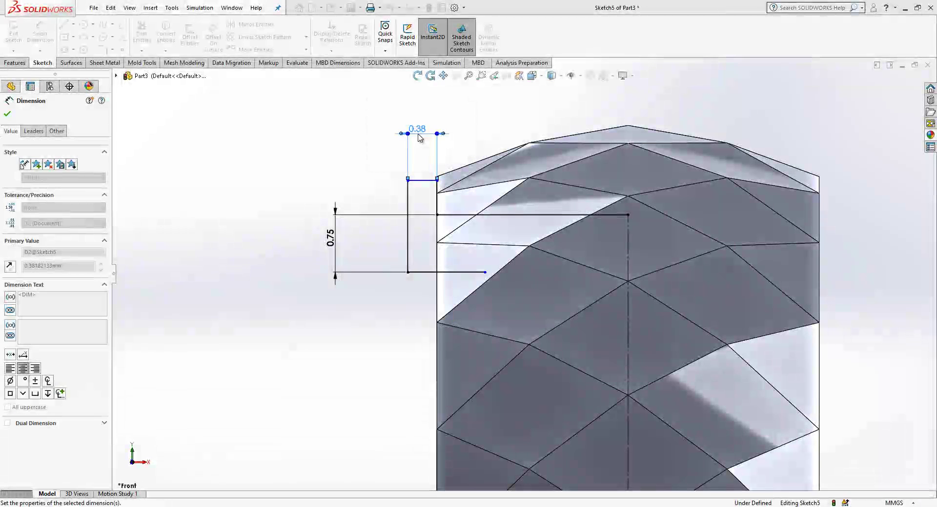
pyautogui.press('Escape')
# Step: Raise the profile's top line and fix its height dimension at 1.50
pyautogui.moveTo(392, 181)
pyautogui.mouseDown()
pyautogui.moveTo(395, 156)
pyautogui.moveTo(393, 164)
pyautogui.mouseUp()
pyautogui.click(40, 34)
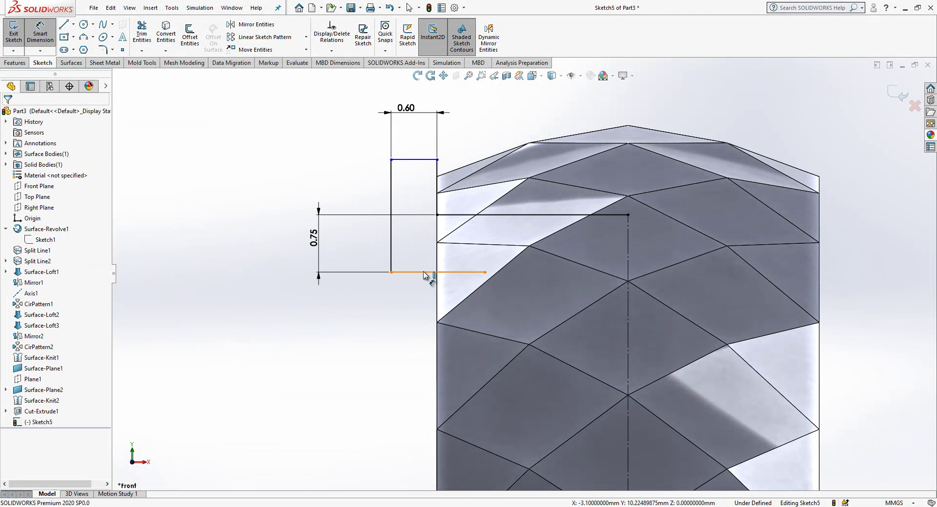
pyautogui.click(424, 272)
pyautogui.click(432, 159)
pyautogui.click(273, 190)
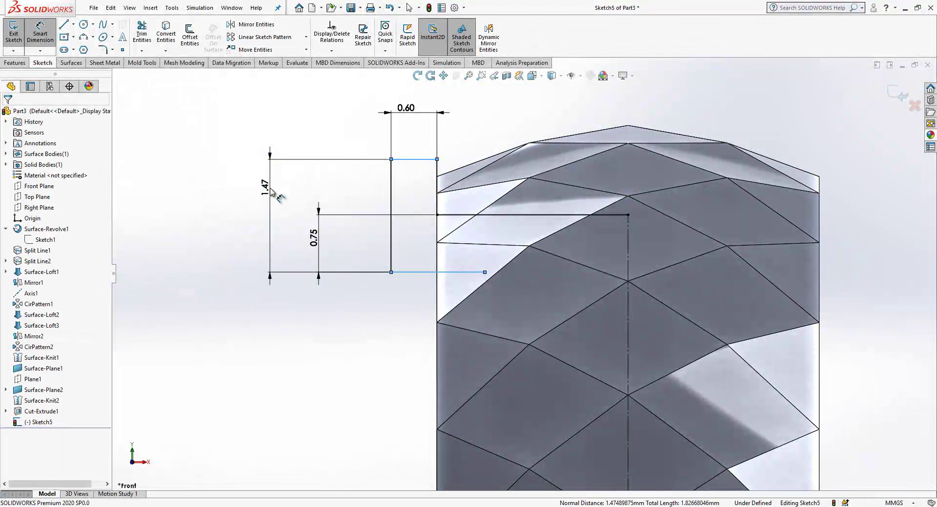
pyautogui.write('1.5')
pyautogui.press('Return')
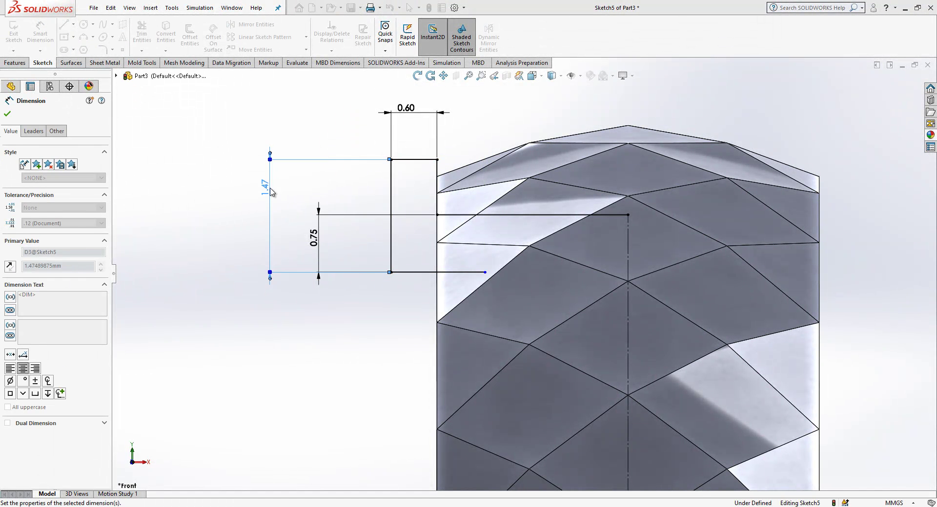
pyautogui.click(256, 183)
pyautogui.click(261, 214)
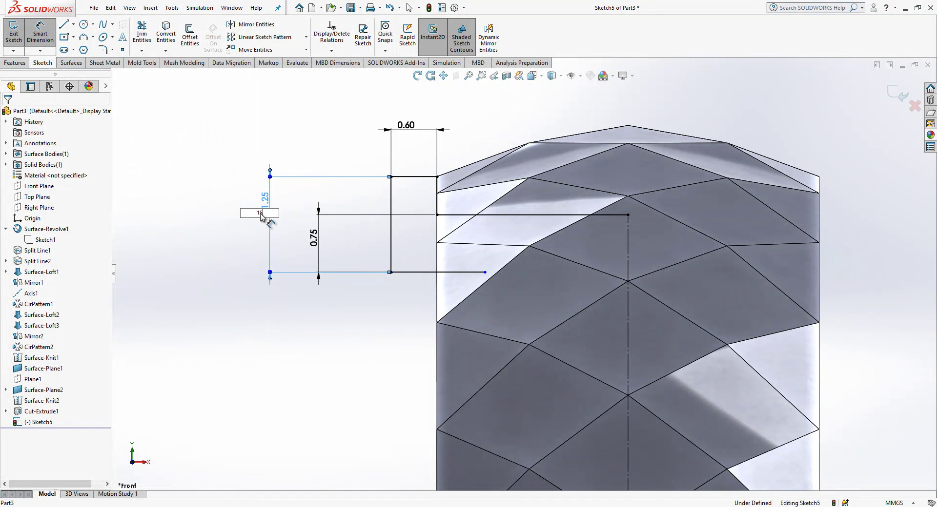
pyautogui.write('15')
pyautogui.press('Return')
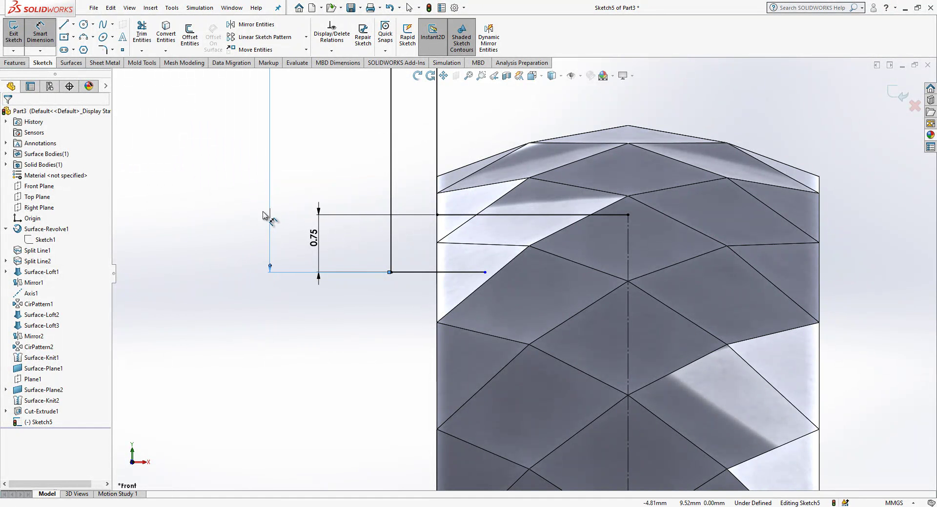
pyautogui.hotkey('ctrl', 'z')
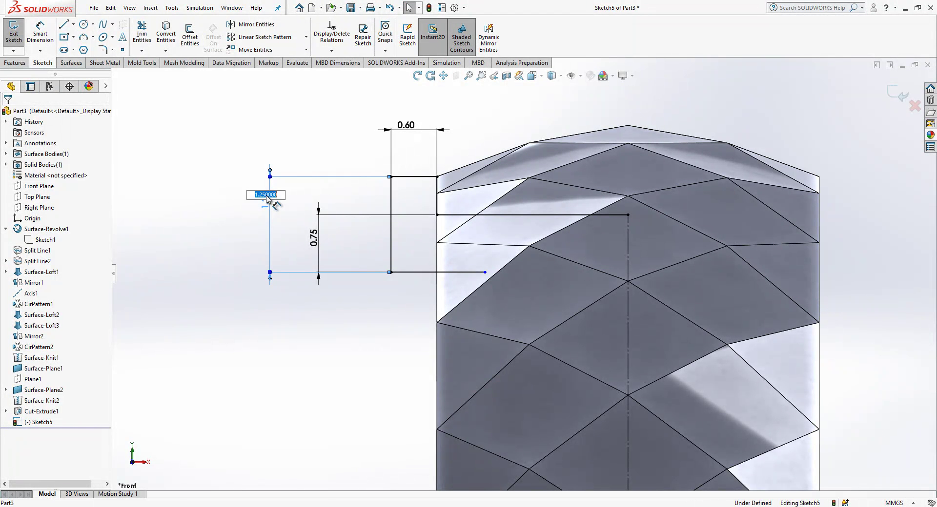
pyautogui.press('Return')
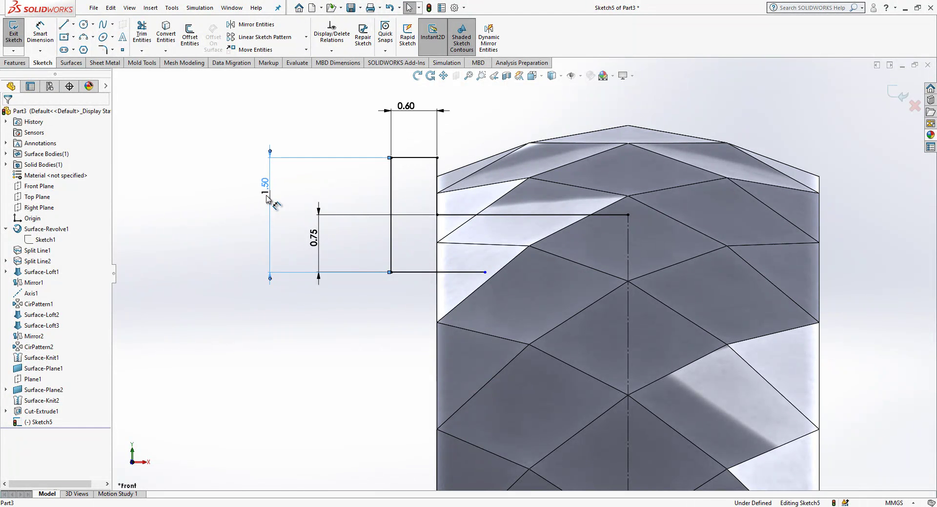
# Step: Extend the profile's bottom line to the centerline and select the whole connected profile chain
pyautogui.moveTo(484, 272); pyautogui.dragTo(628, 272)
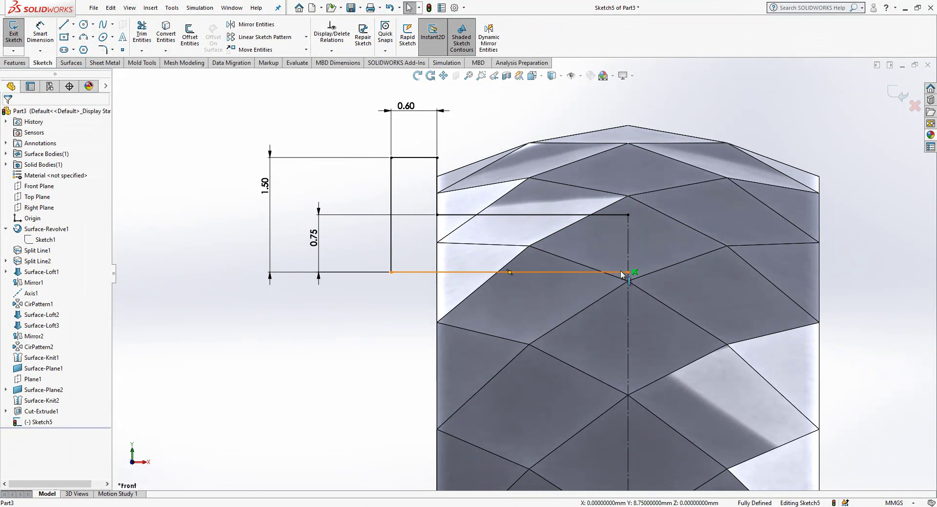
pyautogui.rightClick(622, 275)
pyautogui.click(657, 282)
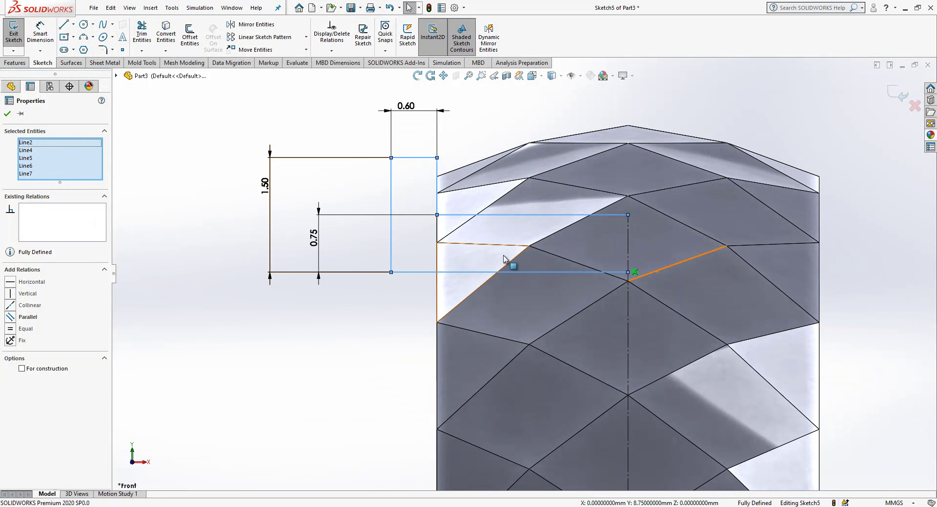
pyautogui.press('Escape')
pyautogui.rightClick(590, 272)
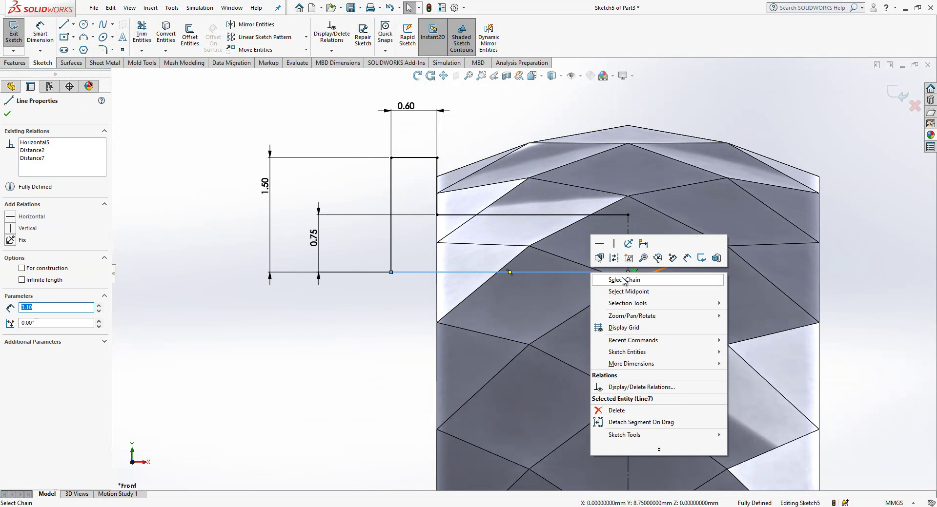
pyautogui.click(620, 280)
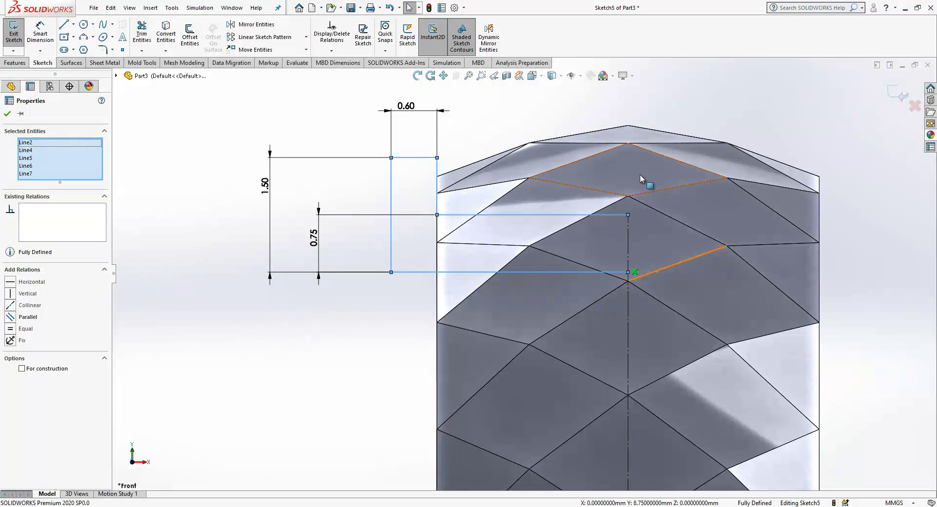
# Step: Mirror the profile across the vertical centerline and move the 0.75 dimension closer
pyautogui.click(256, 24)
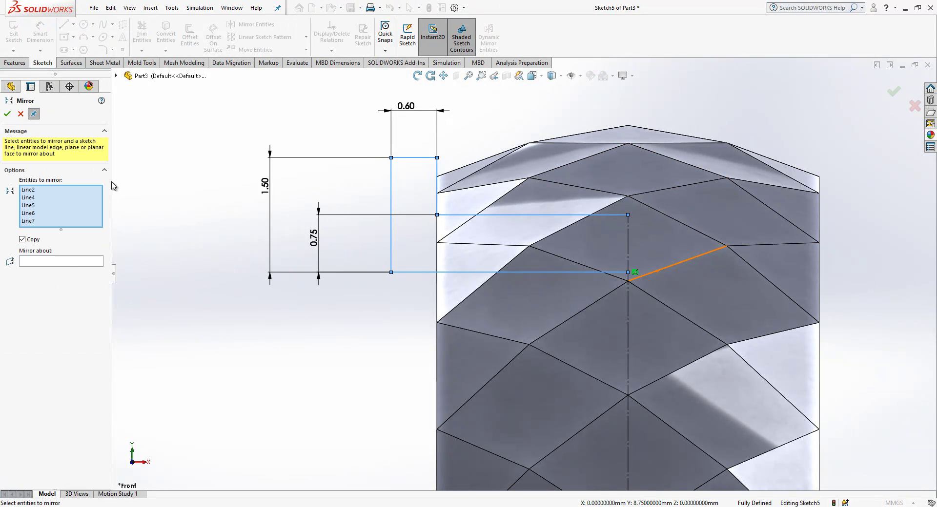
pyautogui.click(65, 263)
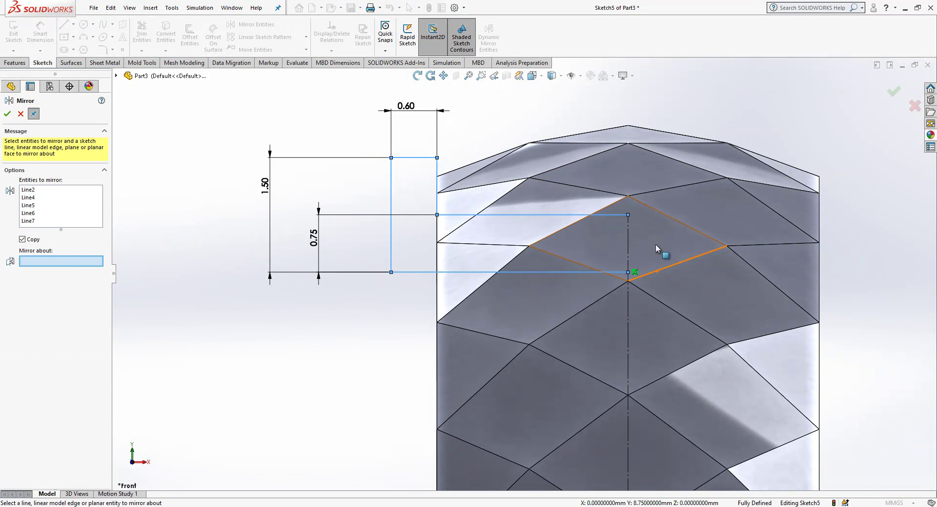
pyautogui.click(629, 233)
pyautogui.rightClick(629, 233)
pyautogui.rightClick(631, 235)
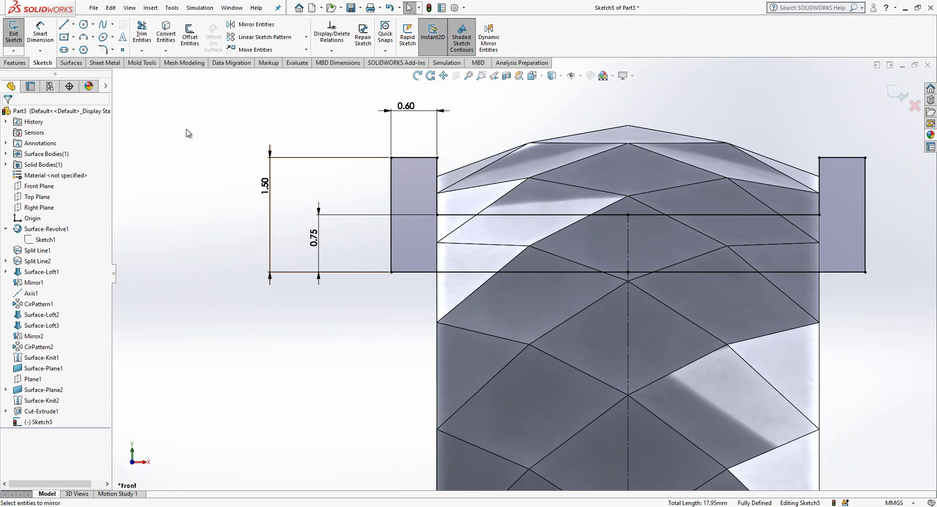
pyautogui.moveTo(319, 238); pyautogui.dragTo(352, 238)
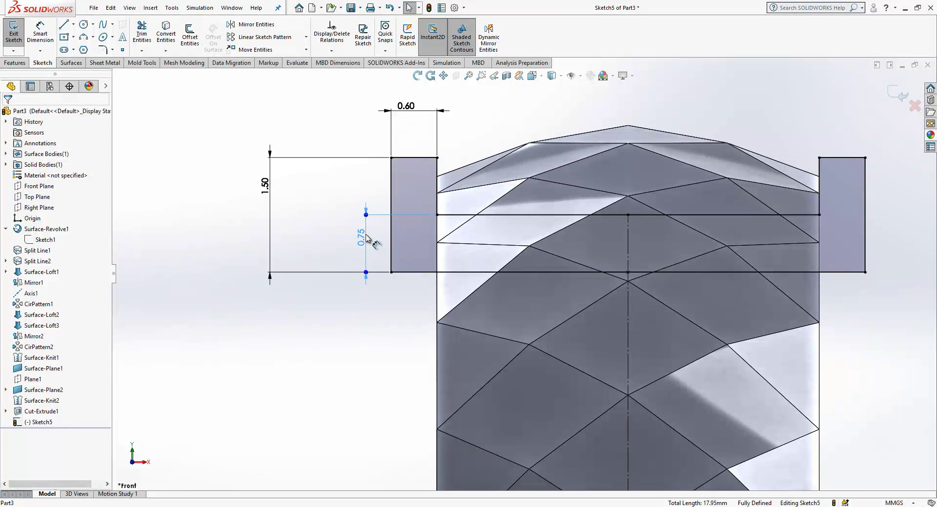
pyautogui.click(366, 240)
# Step: Draw a three-point arc between the rims' lower corners, bowing slightly below the bottom line
pyautogui.click(337, 219)
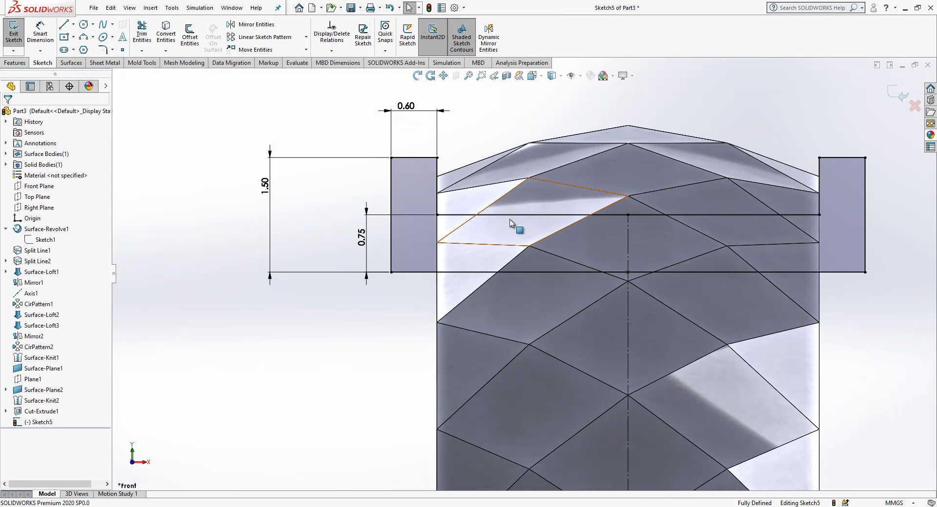
pyautogui.scroll(1, 490, 211)
pyautogui.click(83, 37)
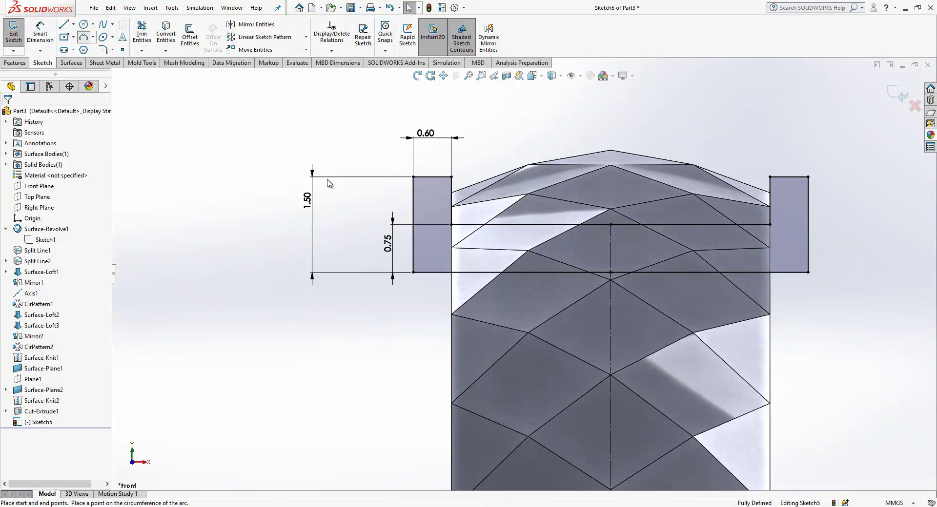
pyautogui.click(413, 272)
pyautogui.click(808, 273)
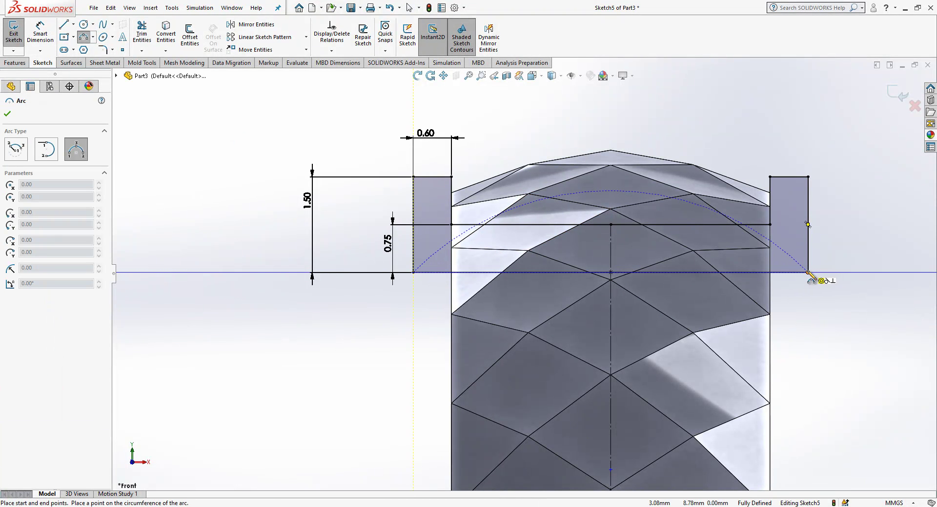
pyautogui.click(581, 288)
pyautogui.press('Escape')
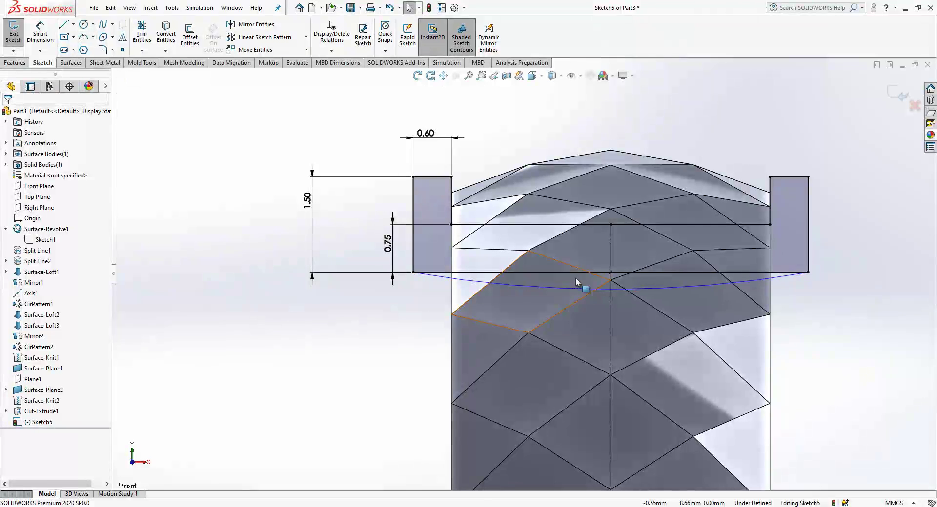
# Step: Make the straight bottom line construction geometry and dimension the arc from it
pyautogui.click(573, 273)
pyautogui.click(616, 245)
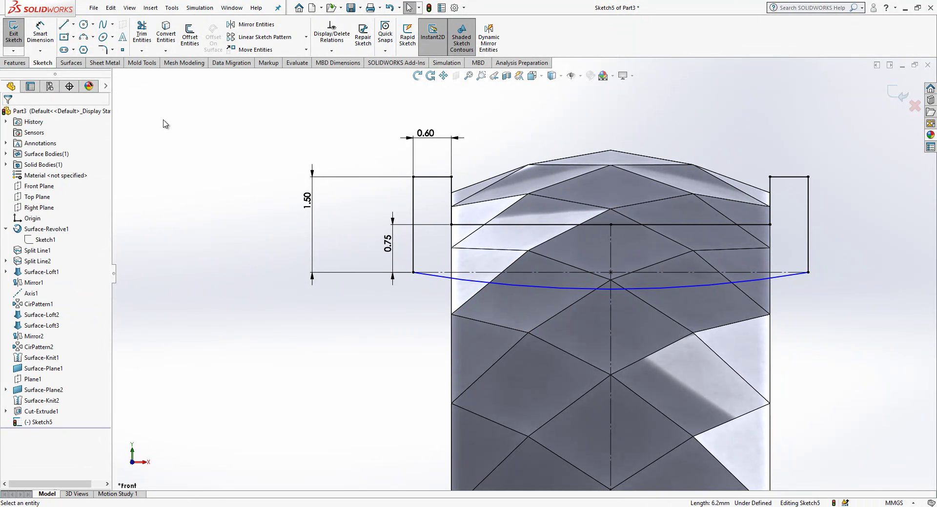
pyautogui.click(47, 36)
pyautogui.click(656, 272)
pyautogui.click(656, 289)
# Step: Set the arc depth dimension to 0.35
pyautogui.click(853, 301)
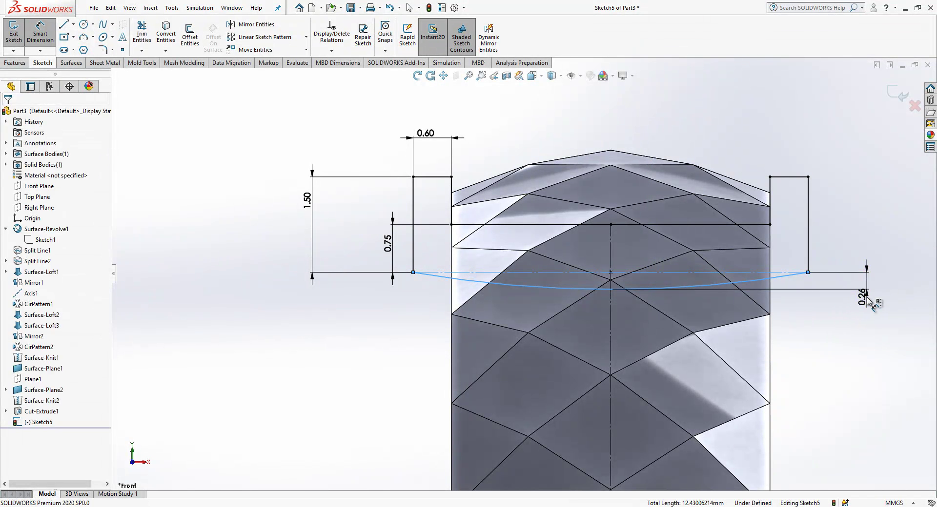
pyautogui.write('0.35')
pyautogui.press('Return')
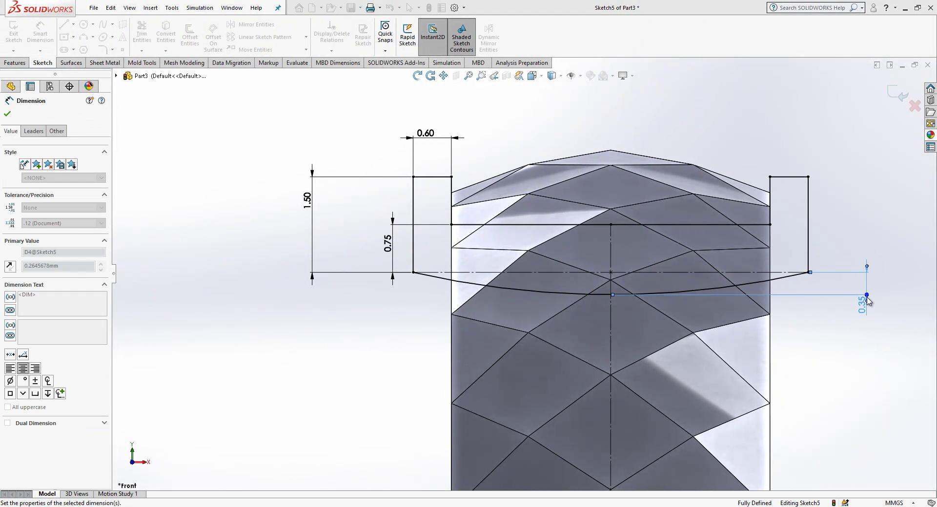
pyautogui.click(394, 317)
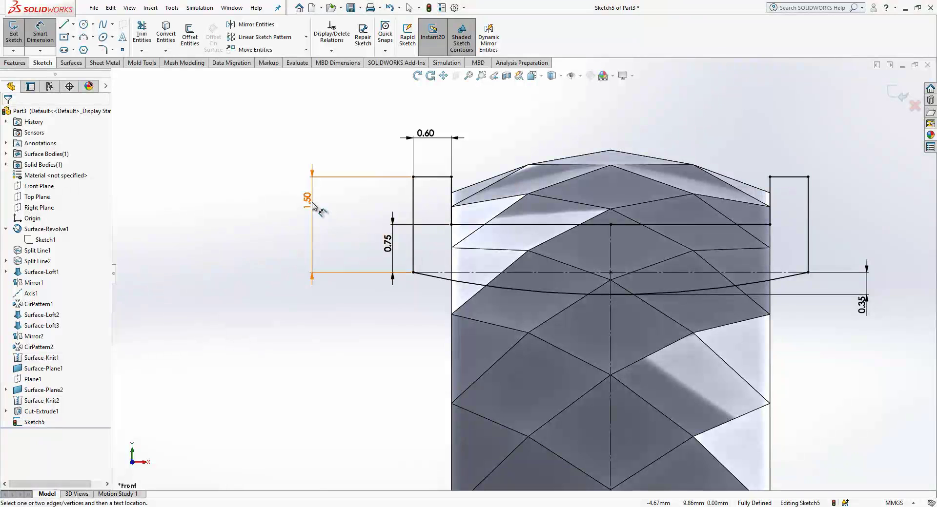
# Step: Delete the old 0.75 and 1.50 dimensions
pyautogui.moveTo(386, 241); pyautogui.dragTo(394, 250)
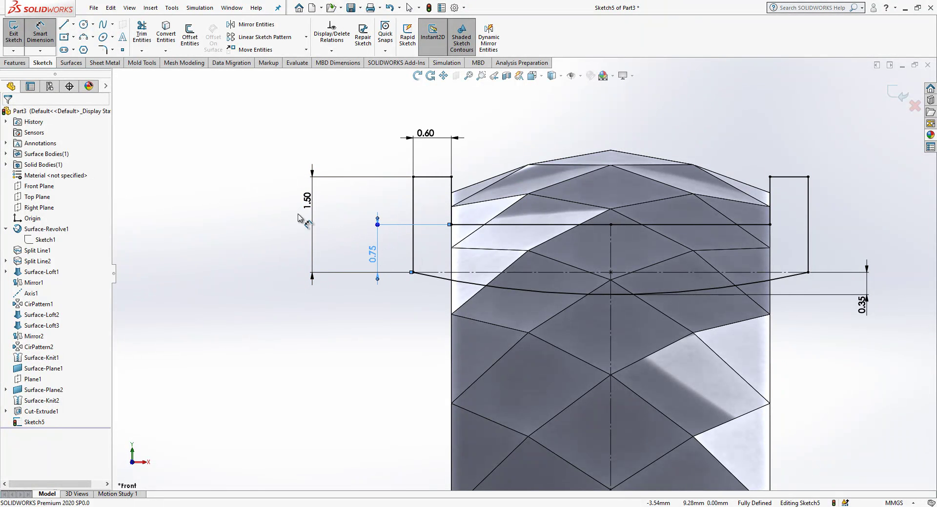
pyautogui.press('Delete')
pyautogui.moveTo(313, 199); pyautogui.dragTo(353, 213)
pyautogui.press('Delete')
# Step: Dimension the rim height from the middle line to the top line at 0.75
pyautogui.click(462, 226)
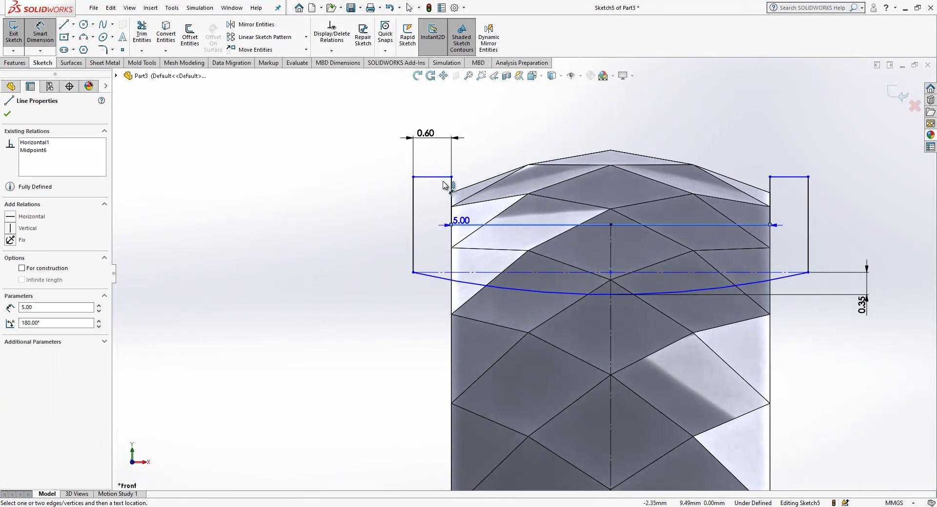
pyautogui.click(432, 177)
pyautogui.click(377, 201)
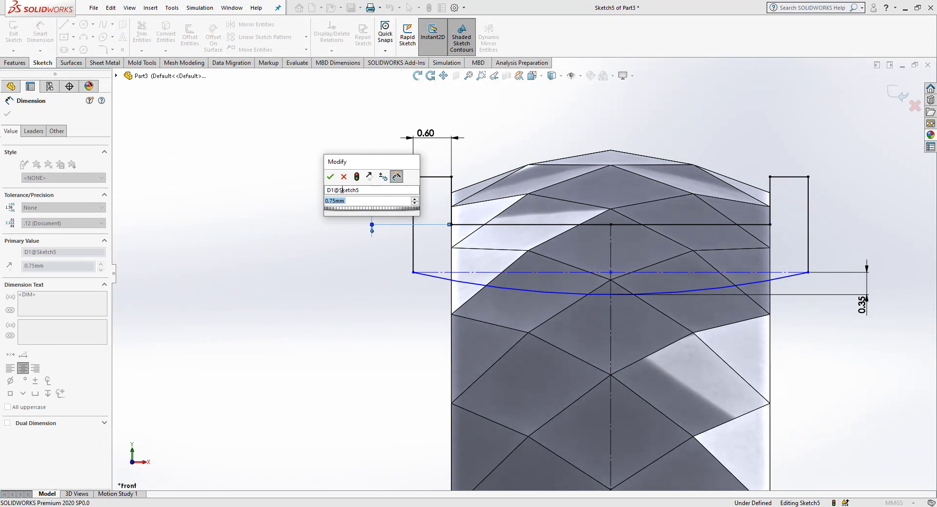
pyautogui.press('Return')
# Step: Dimension the construction line offset at 0.40 and orbit to view the whole ring
pyautogui.click(616, 225)
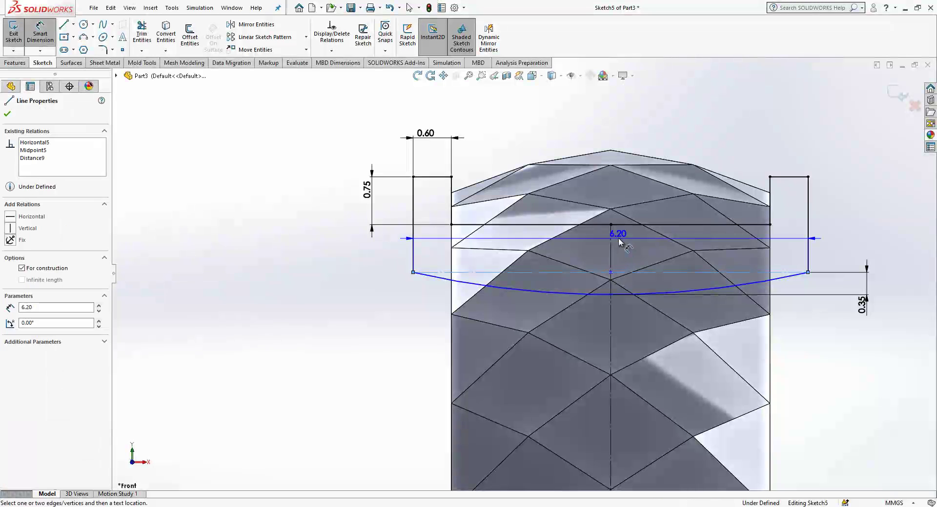
pyautogui.click(622, 226)
pyautogui.click(381, 251)
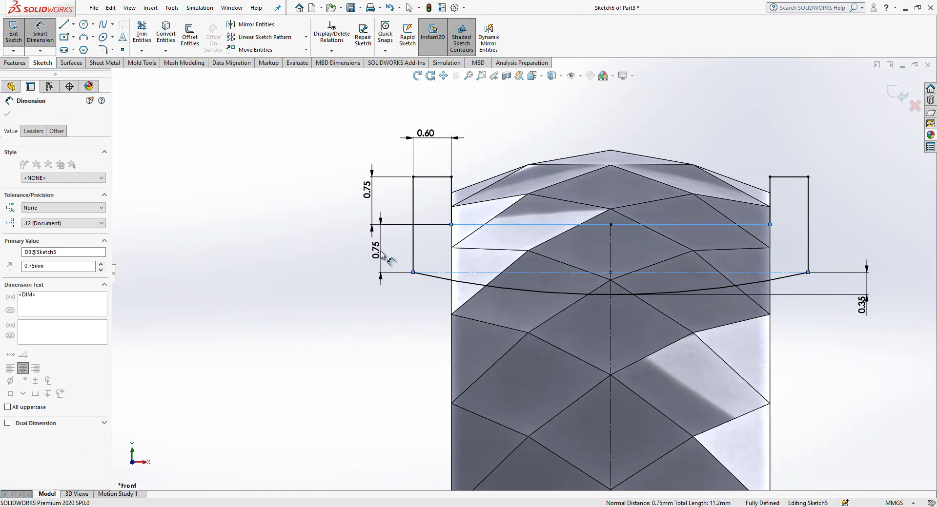
pyautogui.write('0.4')
pyautogui.press('Return')
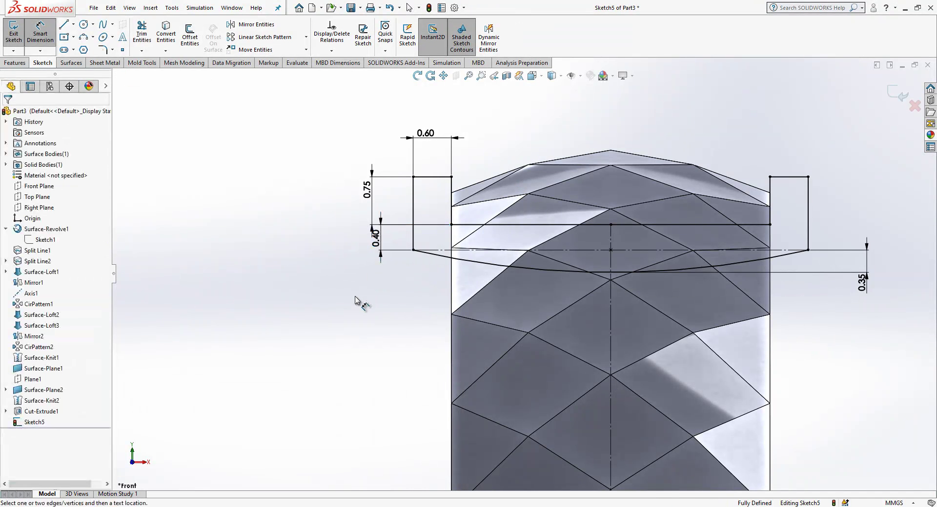
pyautogui.press('Escape')
pyautogui.scroll(5, 626, 258)
pyautogui.moveTo(629, 263)
pyautogui.mouseDown(button='middle')
pyautogui.moveTo(649, 292)
pyautogui.moveTo(730, 352)
pyautogui.moveTo(696, 278)
pyautogui.moveTo(807, 313)
pyautogui.mouseUp(button='middle')
# Step: Exit the rim profile sketch, viewing the ring from a new angle
pyautogui.press('l')
pyautogui.press('Escape')
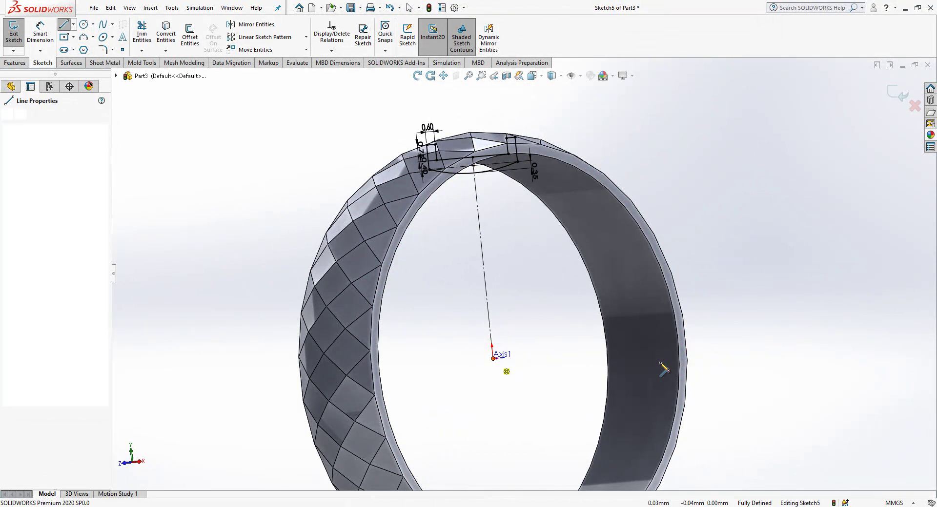
pyautogui.moveTo(662, 311); pyautogui.dragTo(716, 202, button='middle')
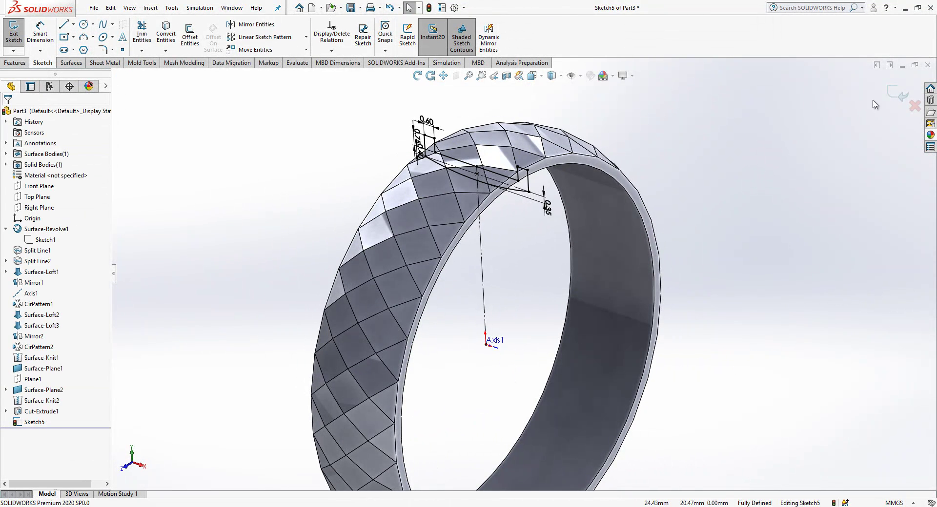
pyautogui.click(898, 94)
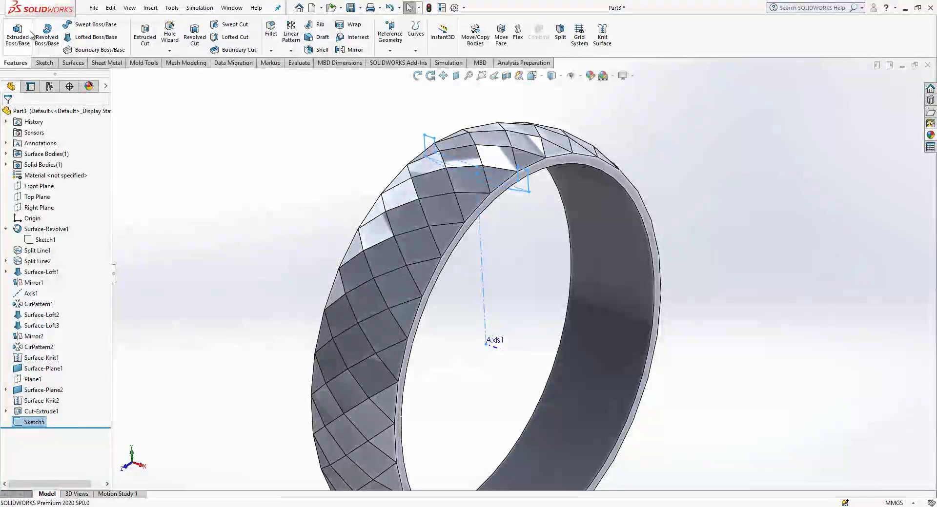
# Step: Revolve the rim profile 360° around Axis1, then select the rim's inner circular edge
pyautogui.click(46, 34)
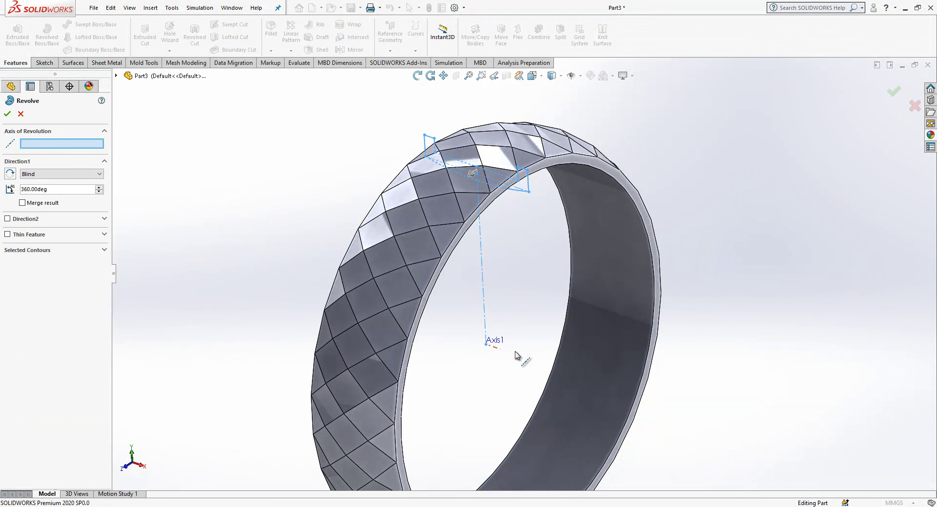
pyautogui.click(500, 348)
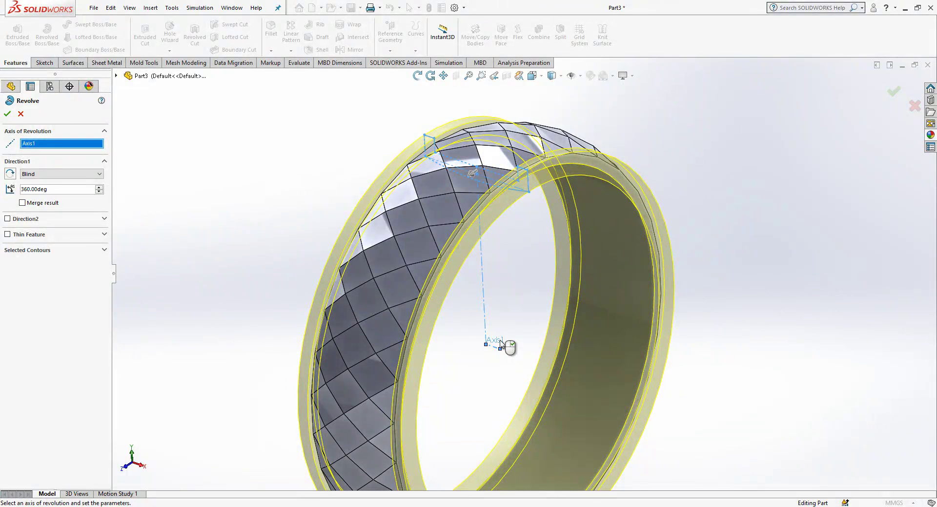
pyautogui.rightClick(500, 341)
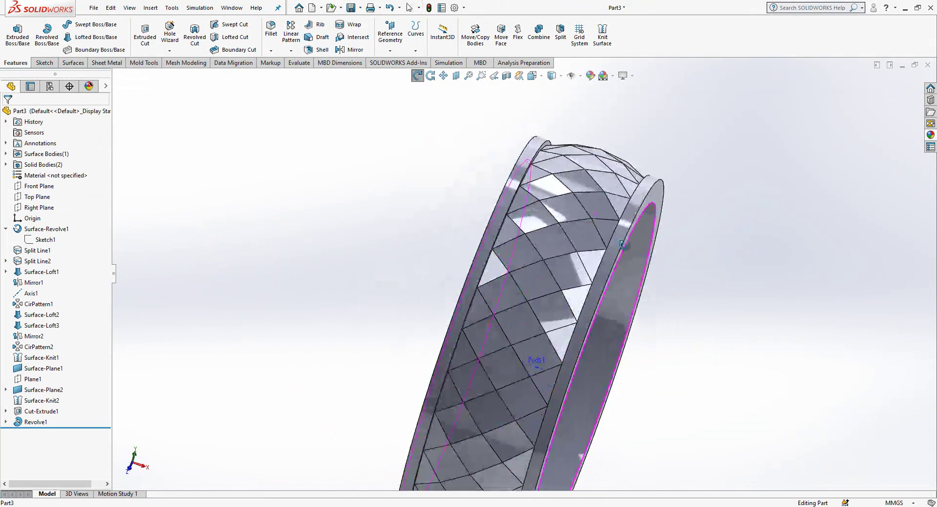
pyautogui.click(608, 244)
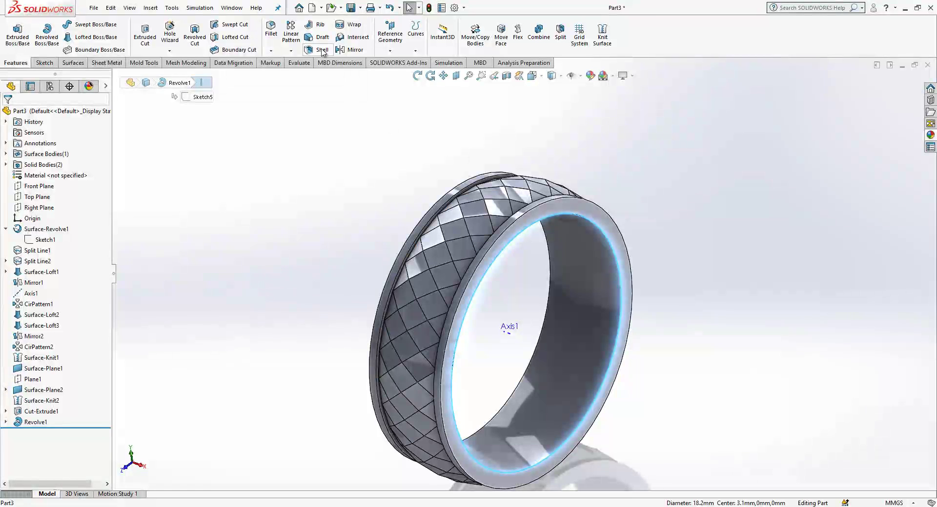
# Step: Fillet the two inner rim edges with a 0.5 mm radius
pyautogui.click(547, 245)
pyautogui.write('0.5')
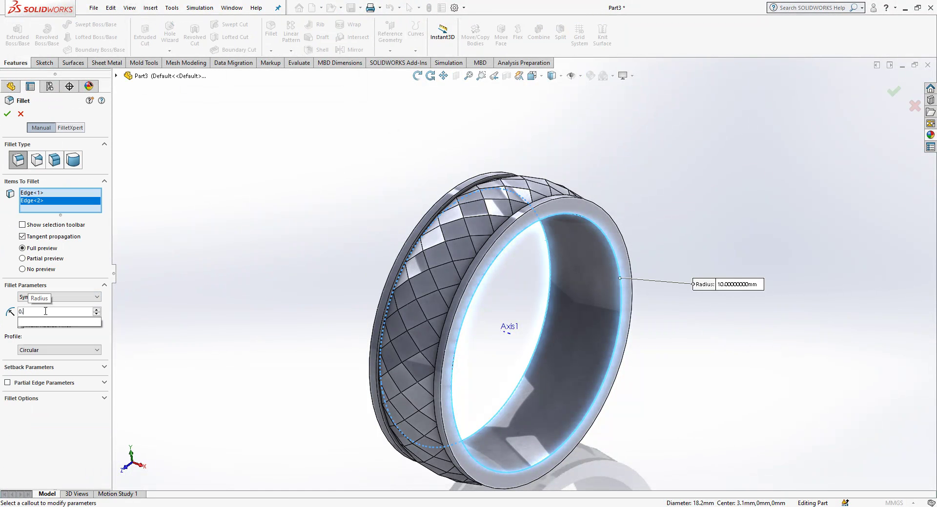
pyautogui.press('Return')
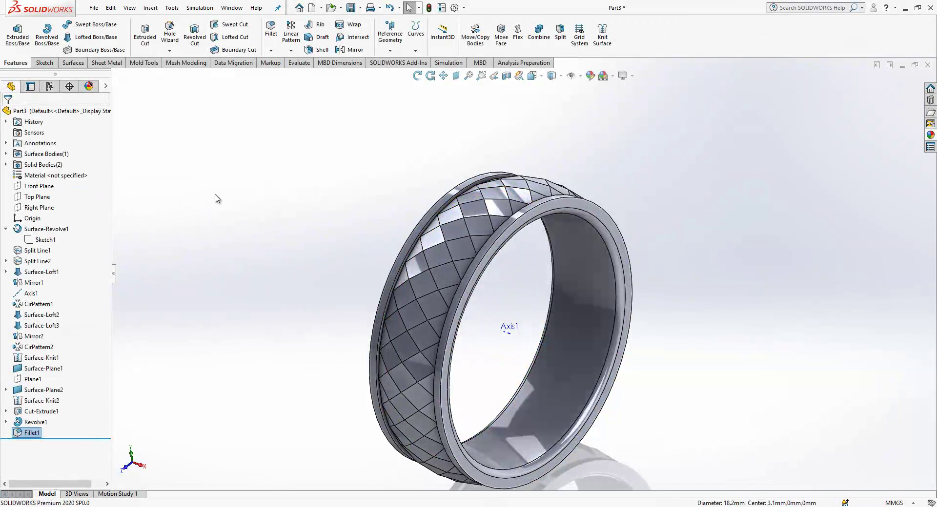
pyautogui.click(271, 52)
pyautogui.scroll(-1, 490, 192)
# Step: Chamfer the left and inner rim faces at 0.2 mm distance and 45°
pyautogui.click(444, 200)
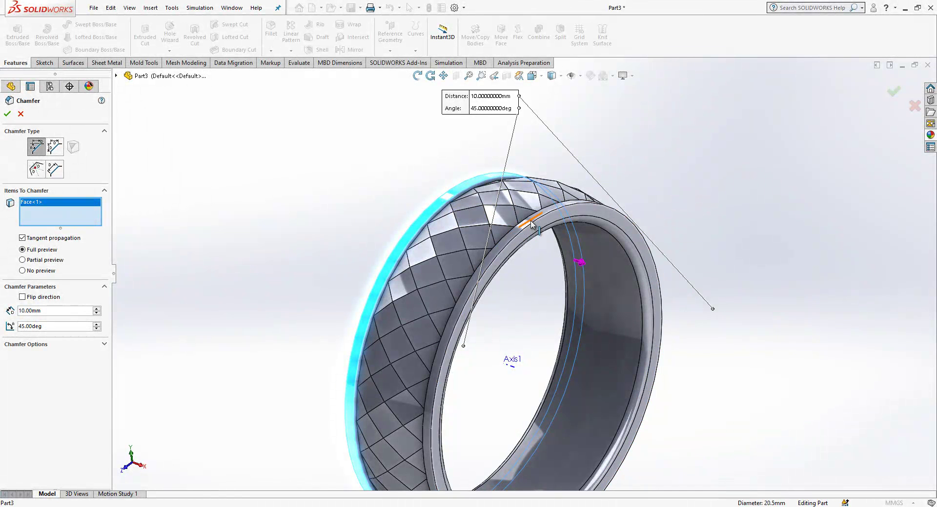
pyautogui.scroll(-2, 539, 218)
pyautogui.click(566, 215)
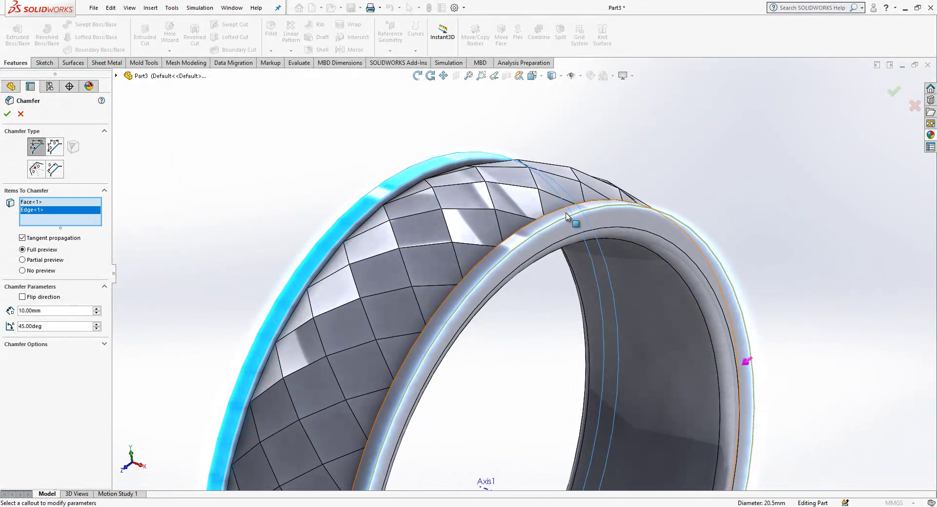
pyautogui.click(565, 219)
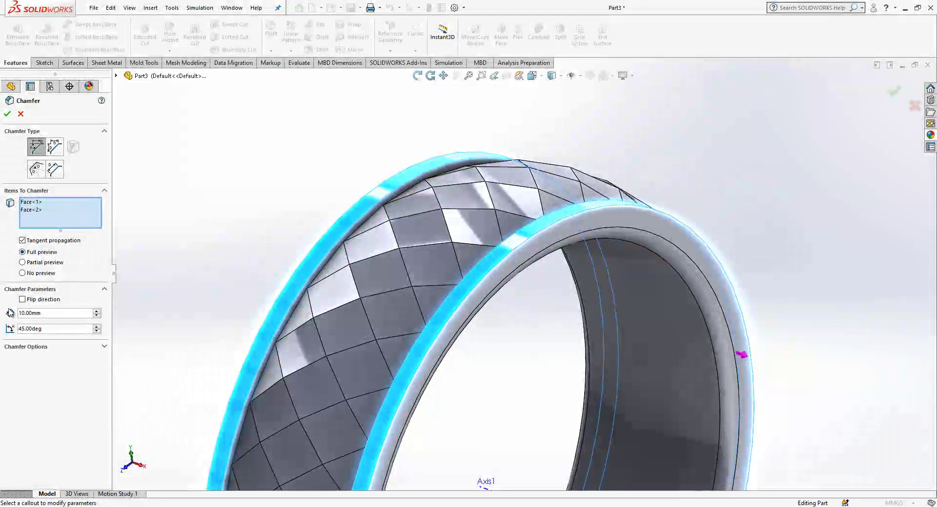
pyautogui.write('0.1')
pyautogui.press('Return')
pyautogui.write('0.2')
pyautogui.press('Return')
pyautogui.press('Return')
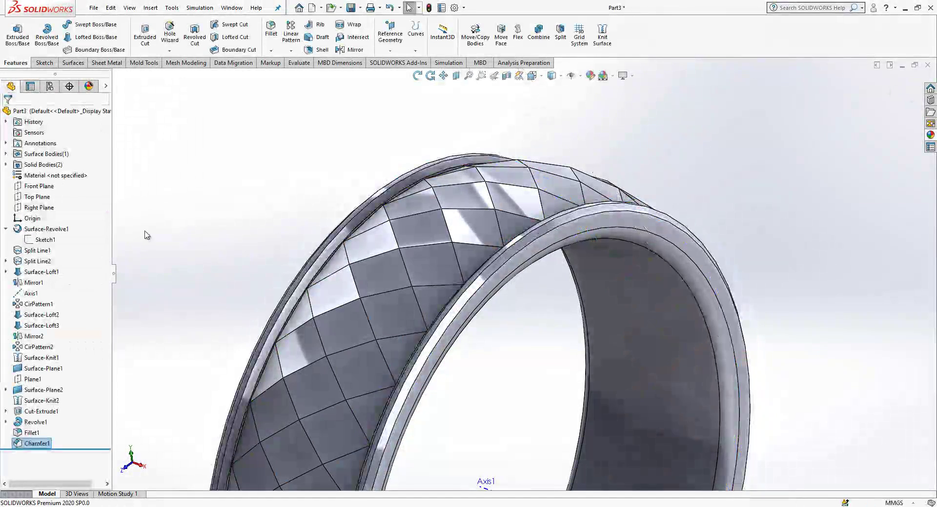
# Step: Start a new fillet and select four edges on each rim, eight in total
pyautogui.moveTo(486, 253)
pyautogui.mouseDown(button='middle')
pyautogui.moveTo(529, 270)
pyautogui.moveTo(476, 241)
pyautogui.mouseUp(button='middle')
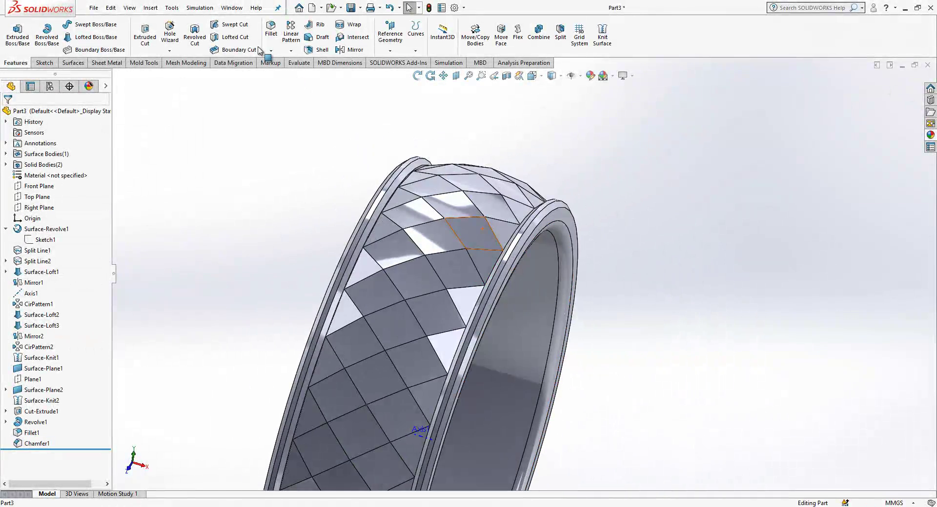
pyautogui.click(270, 29)
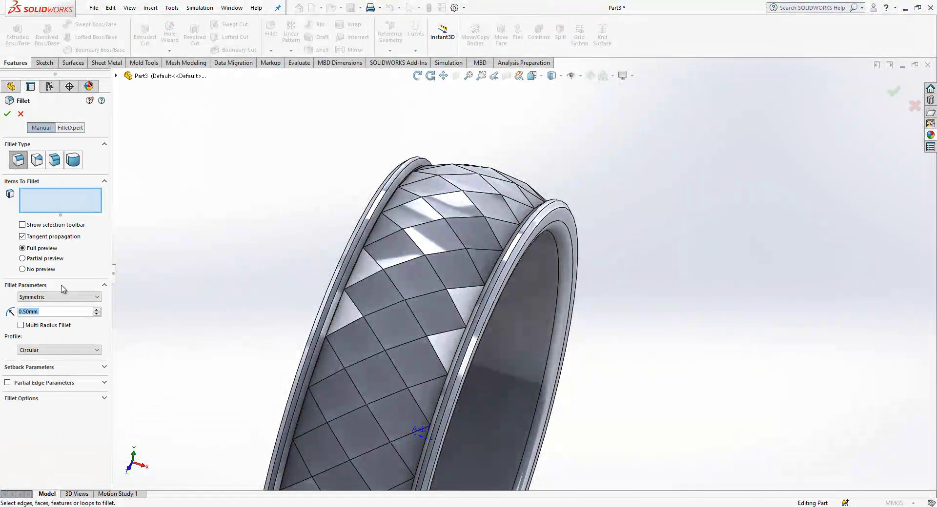
pyautogui.scroll(-4, 353, 216)
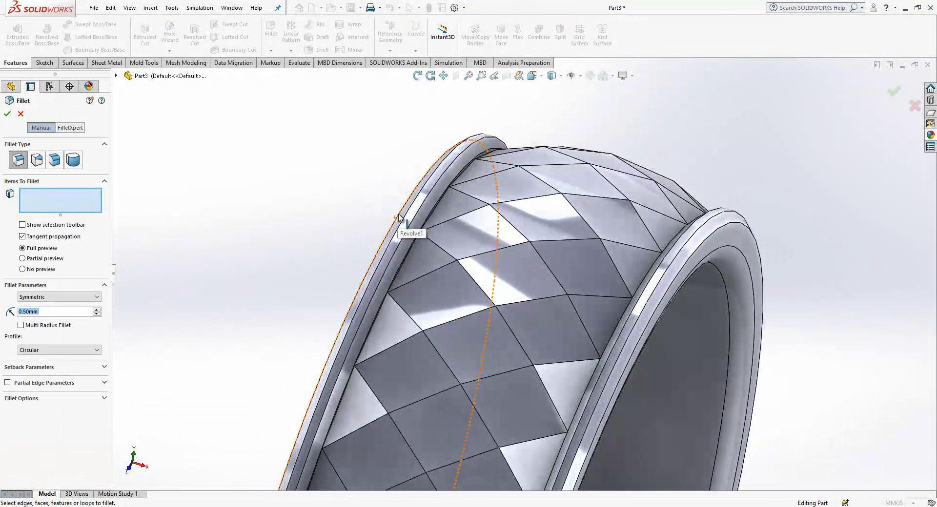
pyautogui.click(408, 219)
pyautogui.click(407, 216)
pyautogui.click(414, 222)
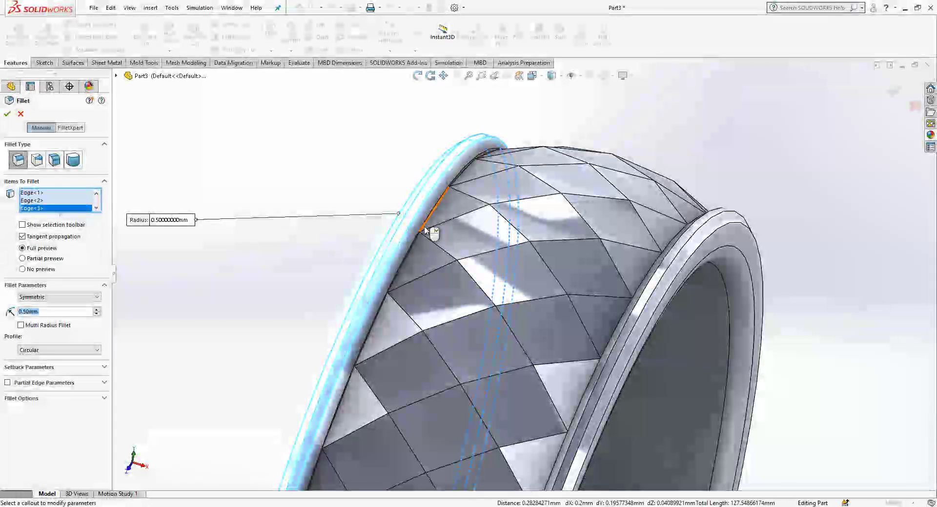
pyautogui.click(424, 224)
pyautogui.click(689, 242)
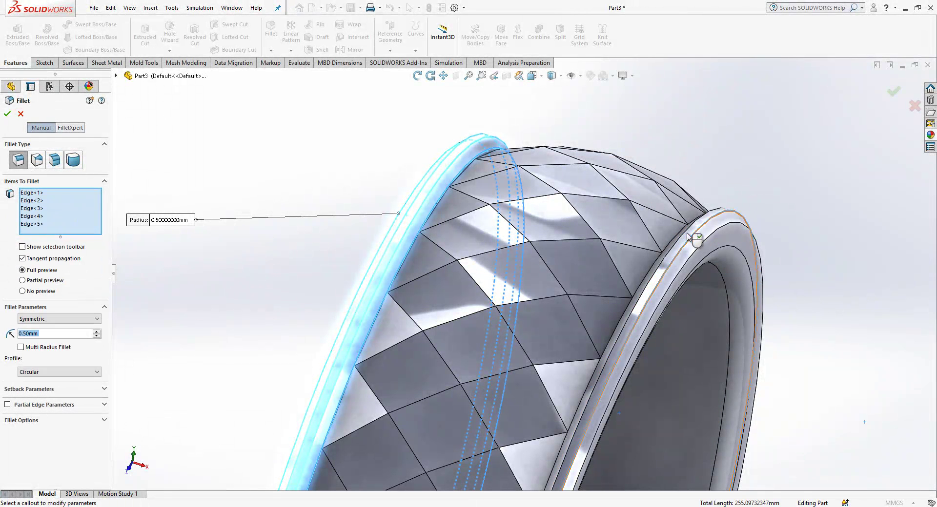
pyautogui.click(697, 247)
pyautogui.click(699, 247)
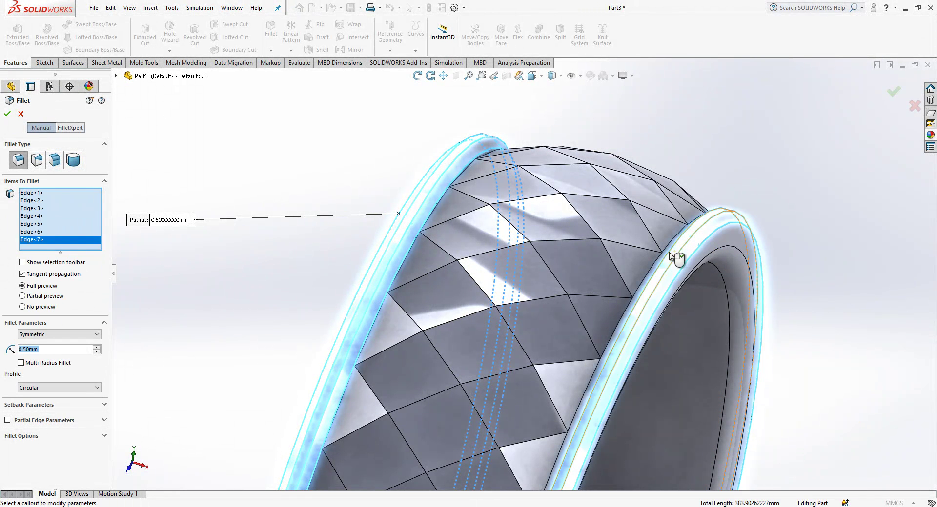
pyautogui.click(667, 248)
# Step: Set the rim fillet radius to 0.1 mm, creating Fillet2
pyautogui.write('0.25')
pyautogui.press('Return')
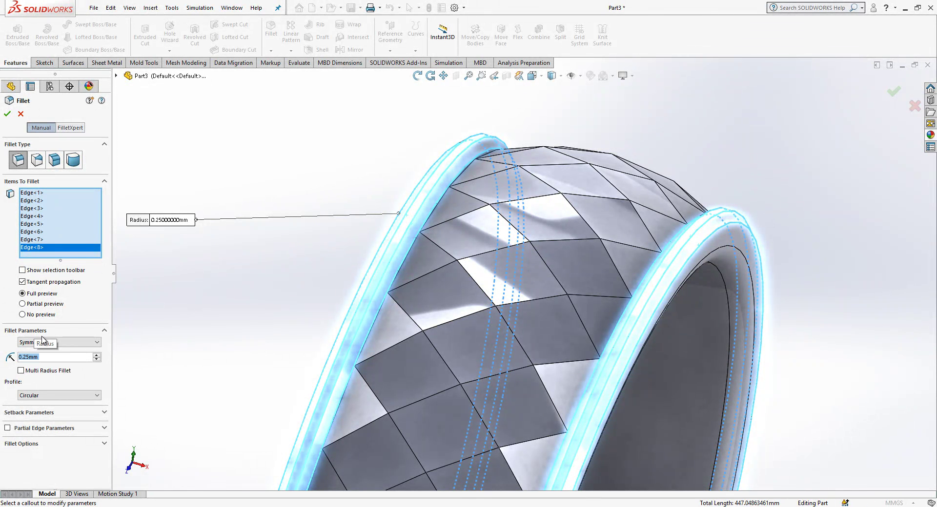
pyautogui.write('0.1')
pyautogui.press('Return')
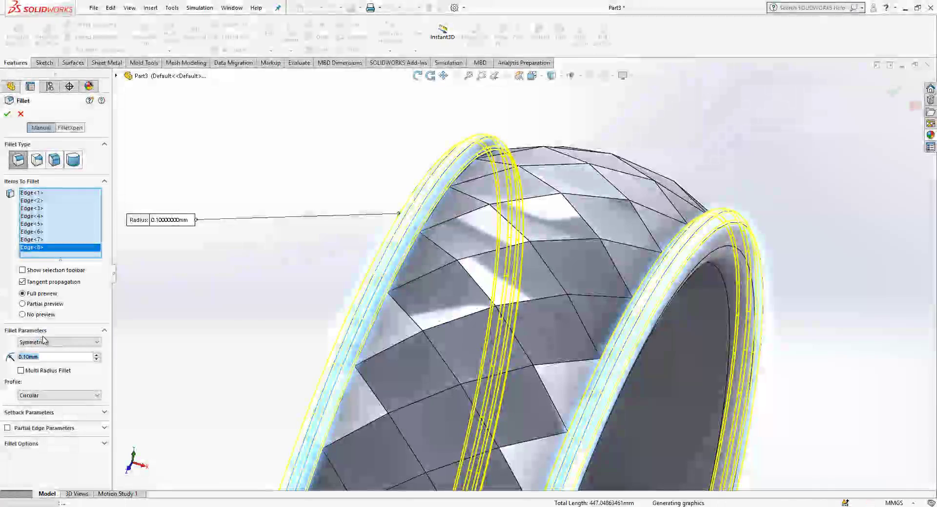
pyautogui.scroll(2, 534, 207)
pyautogui.moveTo(649, 315); pyautogui.dragTo(612, 315, button='middle')
pyautogui.scroll(6, 619, 310)
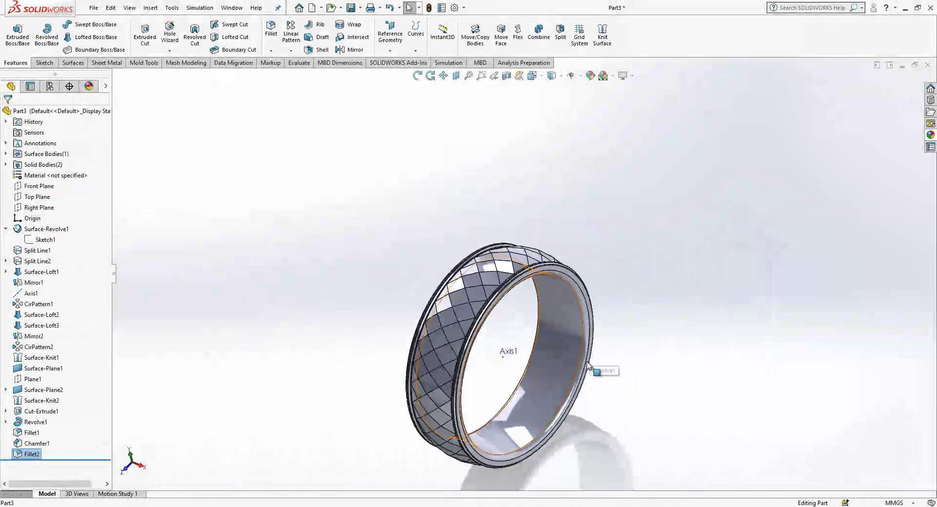
pyautogui.scroll(-1, 587, 364)
# Step: Switch the display style to Shaded without edge lines
pyautogui.click(623, 162)
pyautogui.click(552, 76)
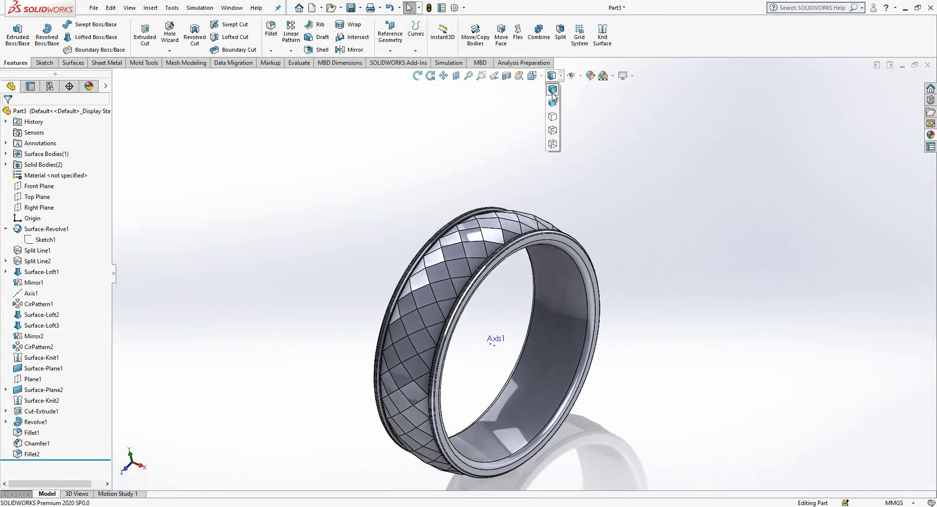
pyautogui.click(552, 139)
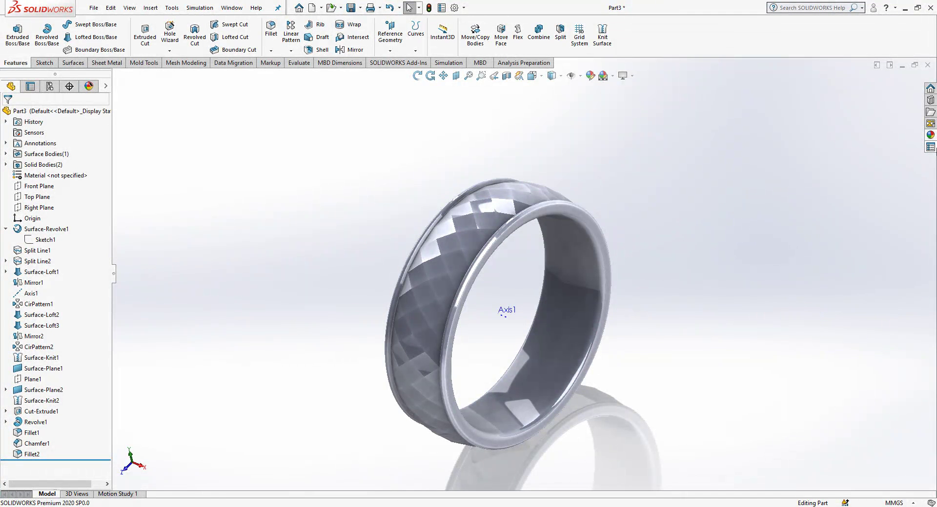
# Step: Apply the brushed aluminum appearance to the ring
pyautogui.click(930, 135)
pyautogui.moveTo(862, 325)
pyautogui.mouseDown()
pyautogui.moveTo(604, 258)
pyautogui.moveTo(502, 195)
pyautogui.mouseUp()
pyautogui.scroll(-1, 445, 302)
pyautogui.moveTo(445, 303)
pyautogui.mouseDown(button='middle')
pyautogui.moveTo(434, 298)
pyautogui.moveTo(442, 302)
pyautogui.mouseUp(button='middle')
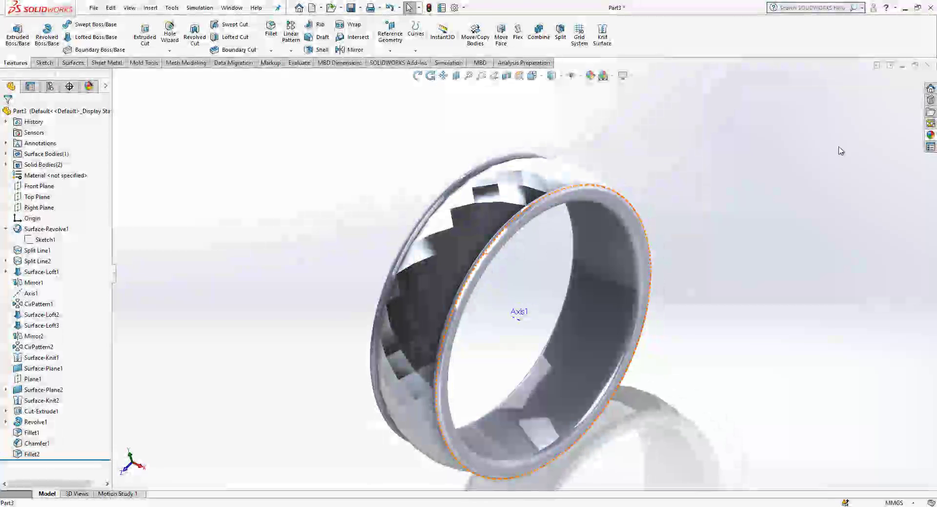
# Step: Apply polished gold to the rims and inner band
pyautogui.click(933, 136)
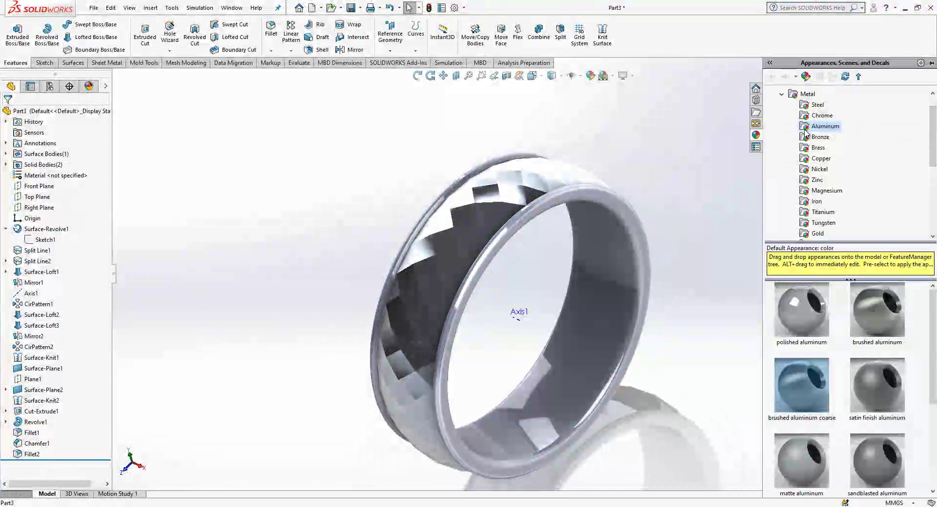
pyautogui.click(817, 233)
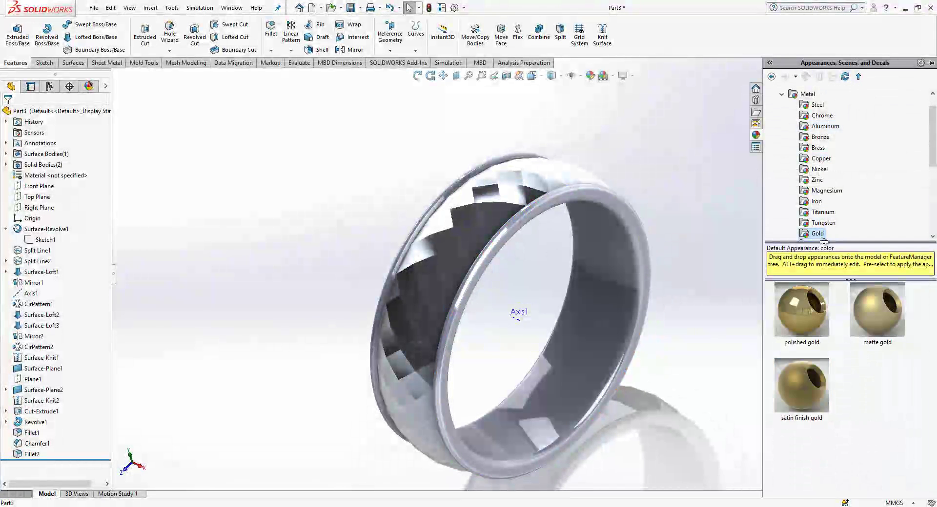
pyautogui.moveTo(825, 327); pyautogui.dragTo(609, 234)
pyautogui.click(600, 224)
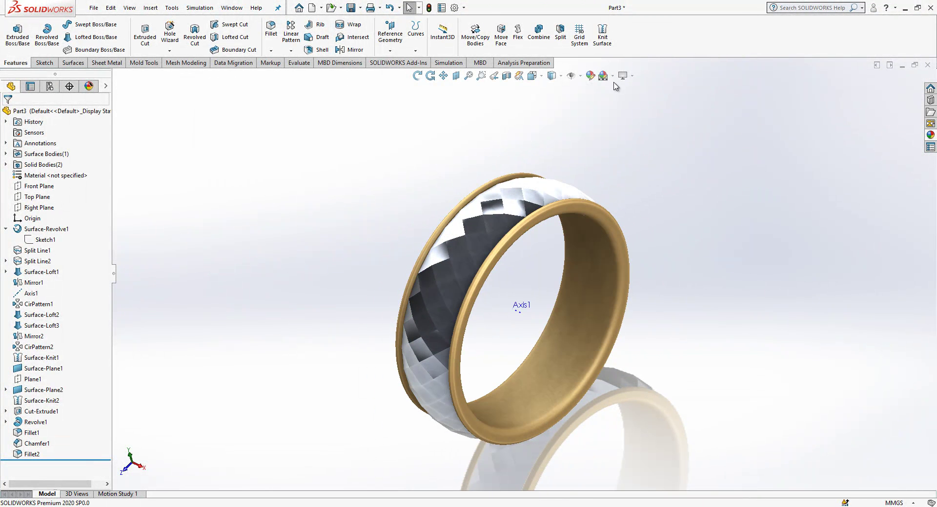
# Step: Apply the Backdrop - Grey with Overhead Light scene and inspect the gold finish
pyautogui.click(613, 76)
pyautogui.click(639, 38)
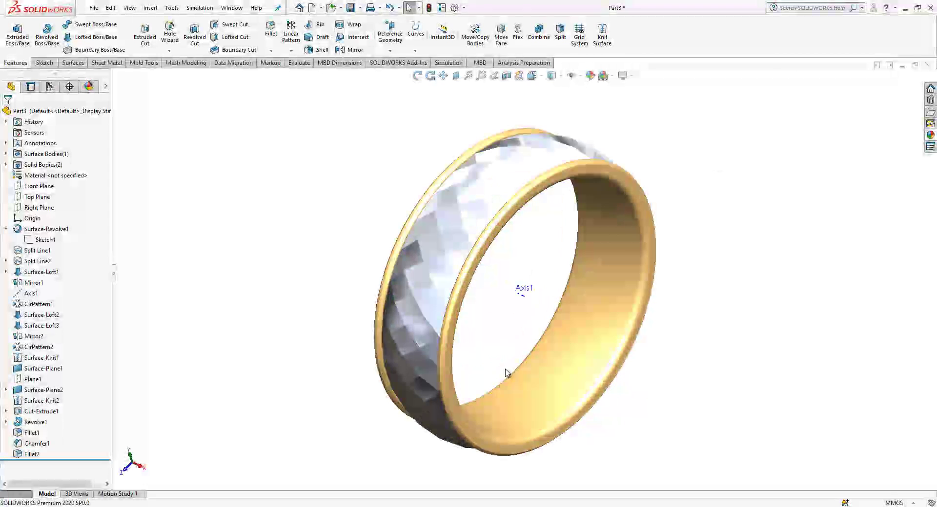
pyautogui.moveTo(506, 362)
pyautogui.mouseDown(button='middle')
pyautogui.moveTo(519, 351)
pyautogui.moveTo(523, 364)
pyautogui.moveTo(502, 364)
pyautogui.mouseUp(button='middle')
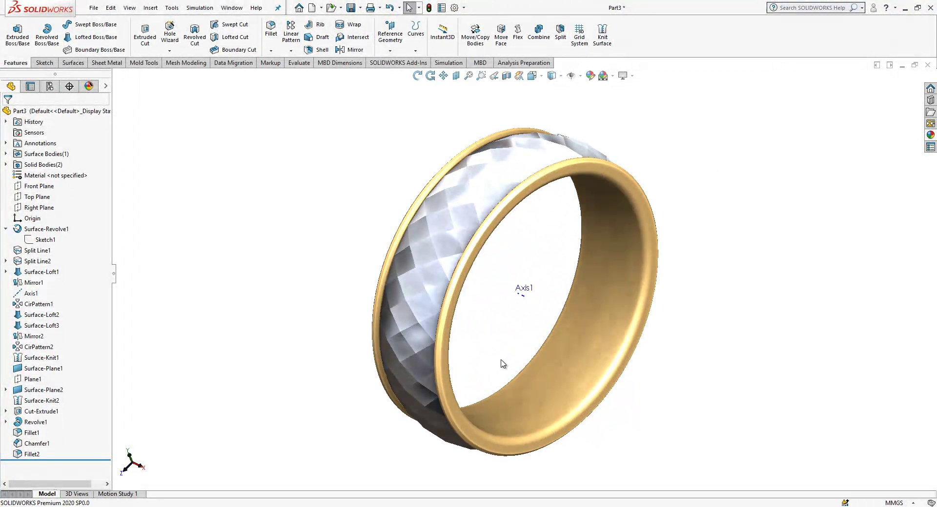